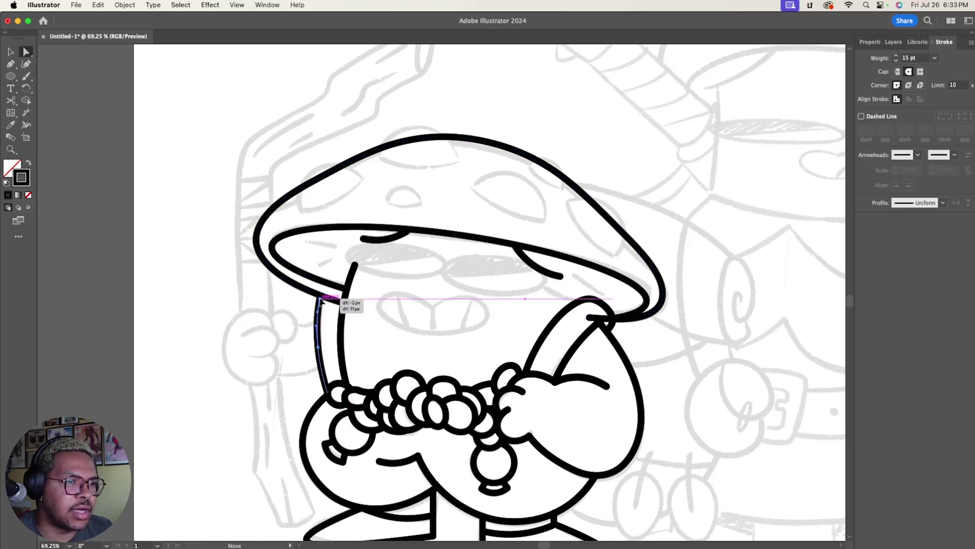
- Reposition the top end of the outer left strap line and the left end of the cap's lower outline so they meet cleanly
{"action": "key", "text": "z"}
{"action": "left_click", "coordinate": [296, 289]}
{"action": "key", "text": "a"}
{"action": "left_click_drag", "start_coordinate": [305, 291], "coordinate": [305, 285]}
{"action": "left_click_drag", "start_coordinate": [352, 298], "coordinate": [349, 294]}
{"action": "left_click", "coordinate": [386, 309]}
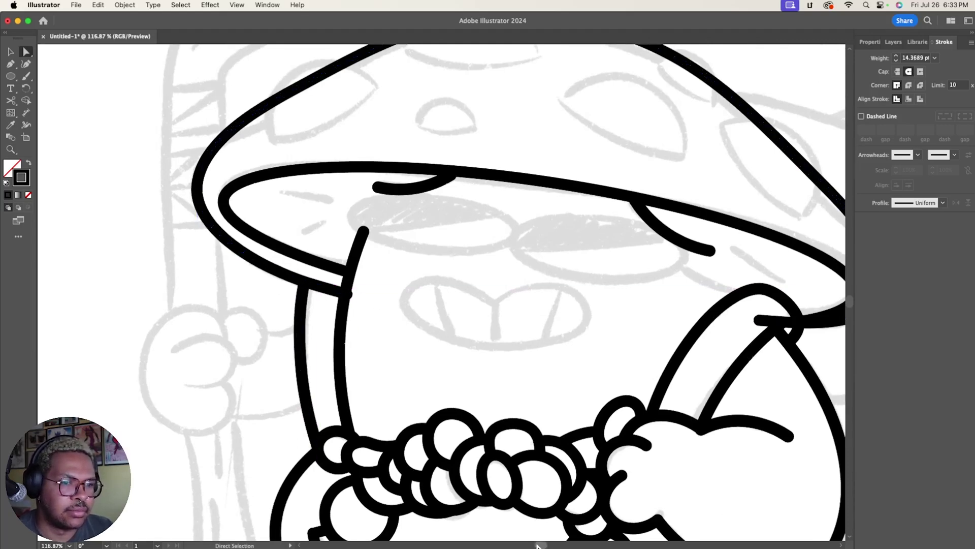
- Stretch the outer cap outline slightly downward to widen the rim along its lower edge, then adjust its anchors to the sketch
{"action": "scroll", "coordinate": [538, 545], "scroll_direction": "right", "scroll_amount": 5}
{"action": "left_click", "coordinate": [591, 323]}
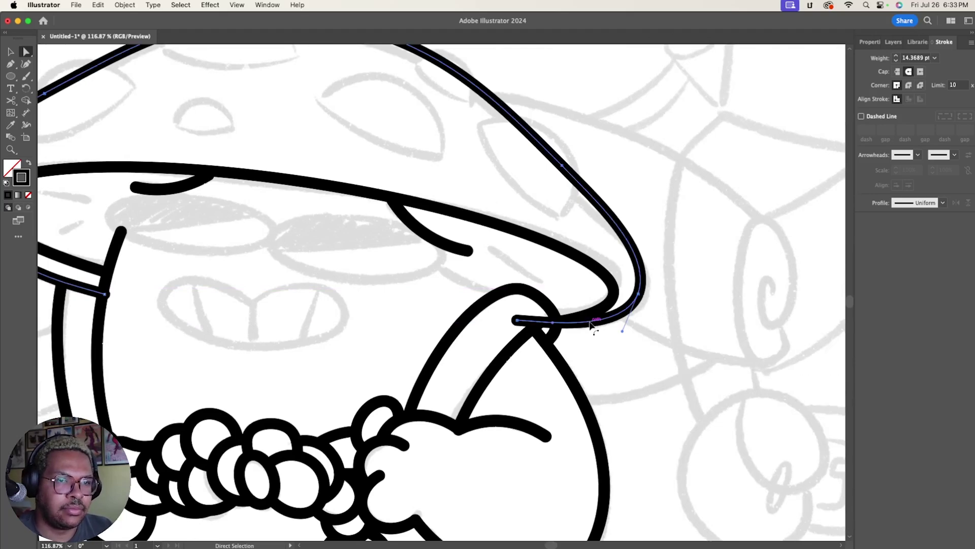
{"action": "left_click", "coordinate": [656, 361]}
{"action": "key", "text": "v"}
{"action": "double_click", "coordinate": [596, 321]}
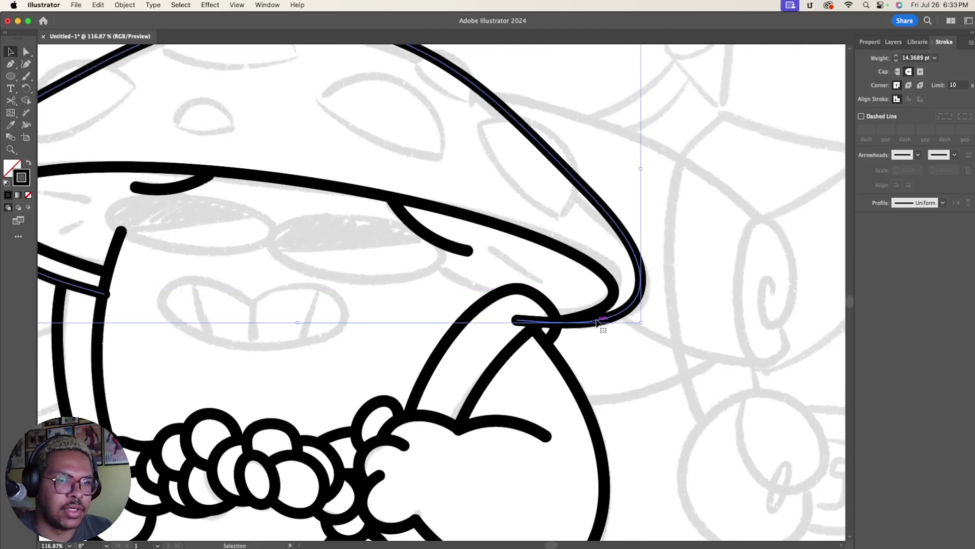
{"action": "left_click_drag", "start_coordinate": [297, 324], "coordinate": [298, 337]}
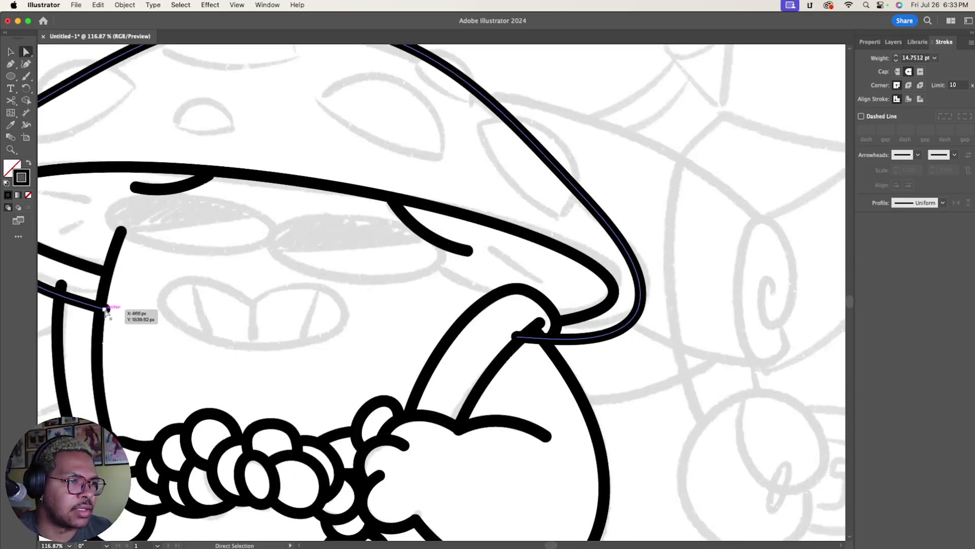
{"action": "left_click_drag", "start_coordinate": [258, 284], "coordinate": [260, 280]}
{"action": "scroll", "coordinate": [470, 315], "scroll_direction": "down", "scroll_amount": 2}
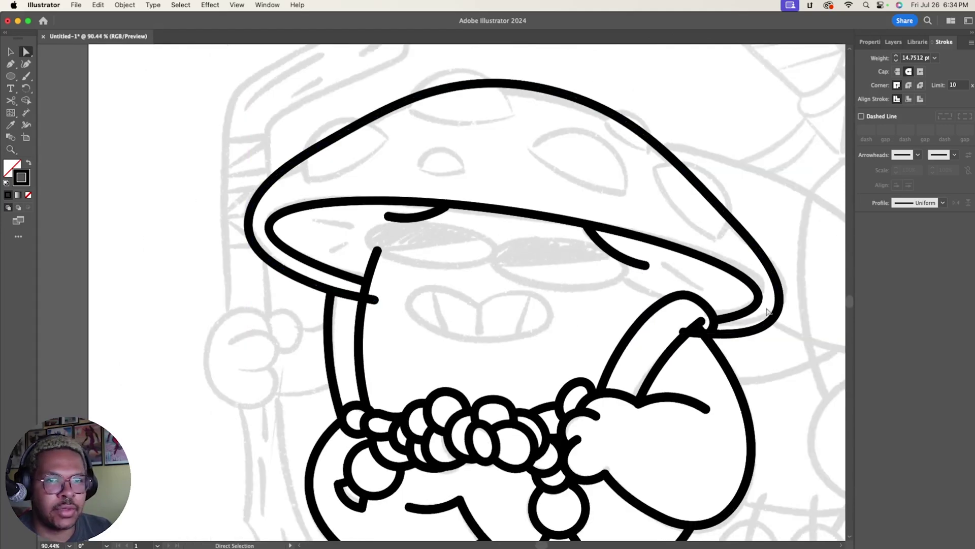
- Cut the outer cap outline with Scissors at the raised arm and at the left face line, and remove both overhanging ends
{"action": "left_click", "coordinate": [721, 333]}
{"action": "key", "text": "c"}
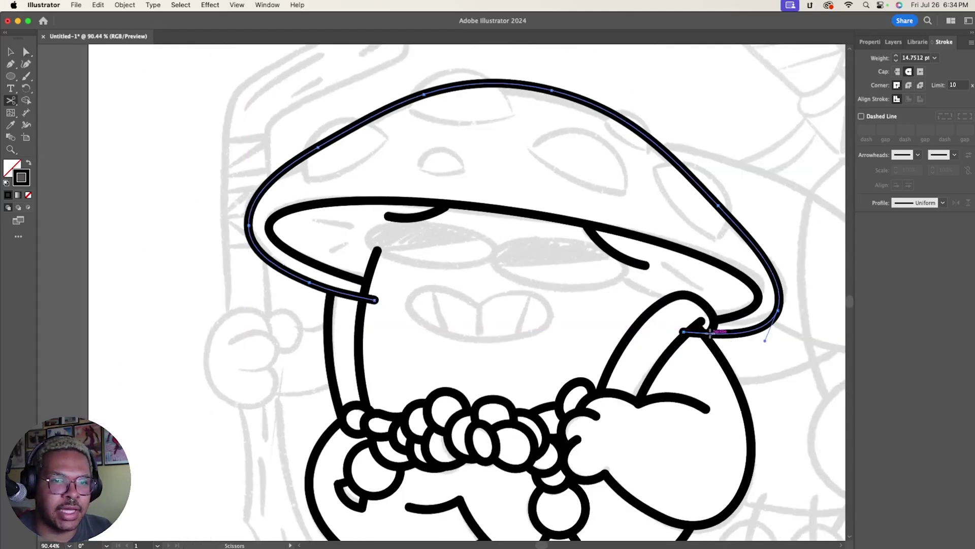
{"action": "left_click", "coordinate": [709, 333]}
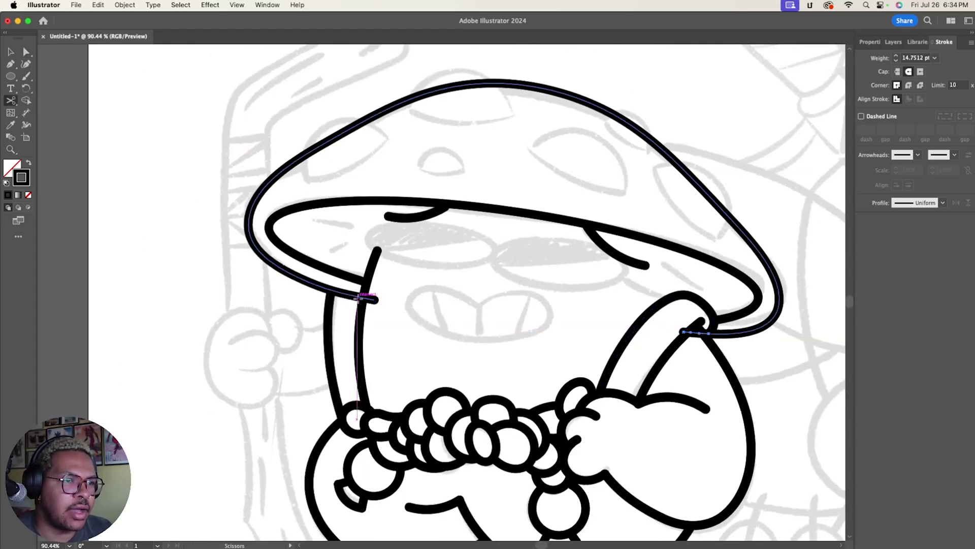
{"action": "left_click", "coordinate": [364, 297]}
{"action": "key", "text": "a"}
{"action": "key", "text": "super+shift+a"}
- Draw an ellipse over the sketched spot at the top of the cap, cut it at both sides, and delete its lower part
{"action": "scroll", "coordinate": [561, 364], "scroll_direction": "up", "scroll_amount": 5}
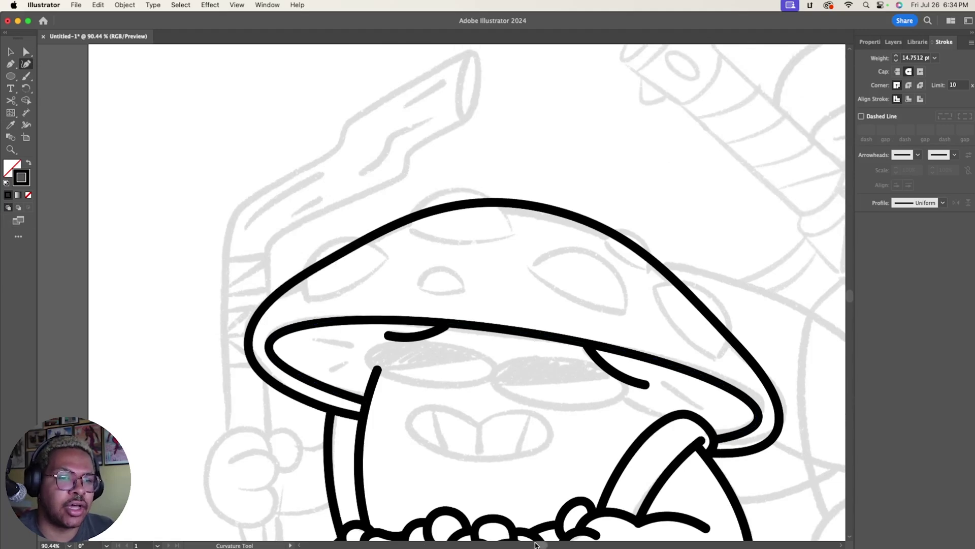
{"action": "scroll", "coordinate": [535, 544], "scroll_direction": "right", "scroll_amount": 3}
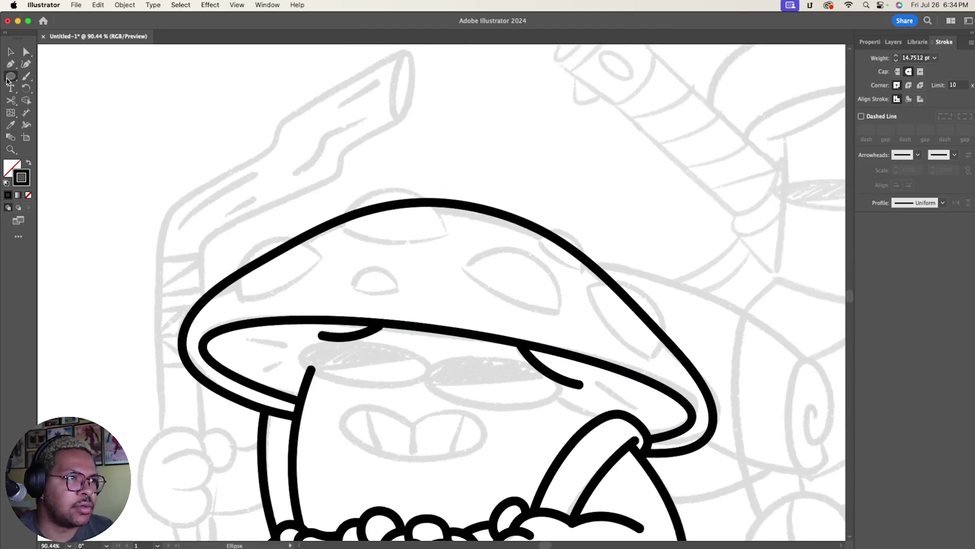
{"action": "left_click_drag", "start_coordinate": [345, 186], "coordinate": [447, 286]}
{"action": "key", "text": "c"}
{"action": "left_click", "coordinate": [349, 224]}
{"action": "left_click", "coordinate": [446, 224]}
{"action": "key", "text": "Delete"}
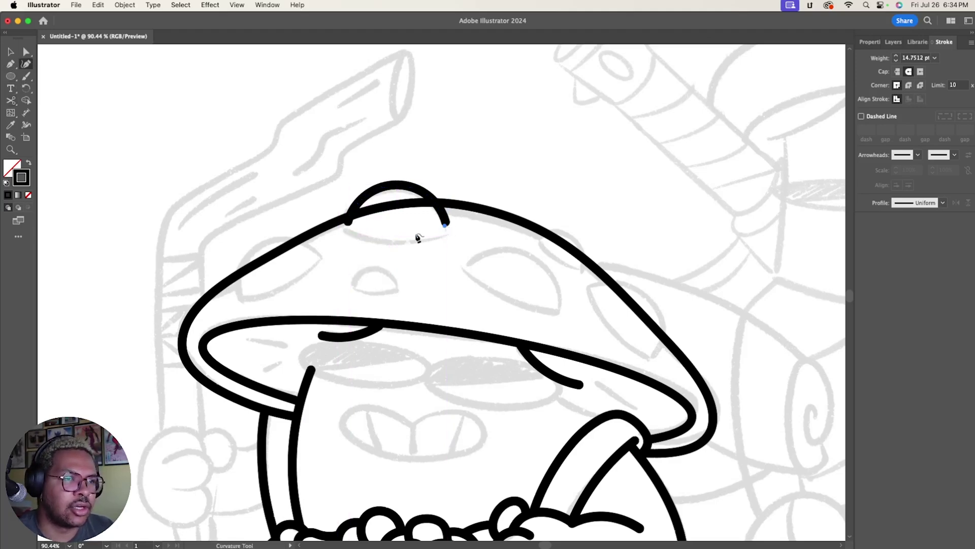
- Close the top spot with a shallow curved bottom edge joining both ends of the arc
{"action": "left_click", "coordinate": [395, 232]}
{"action": "left_click", "coordinate": [350, 224]}
{"action": "key", "text": "a"}
{"action": "left_click_drag", "start_coordinate": [447, 230], "coordinate": [447, 225]}
{"action": "left_click", "coordinate": [443, 248]}
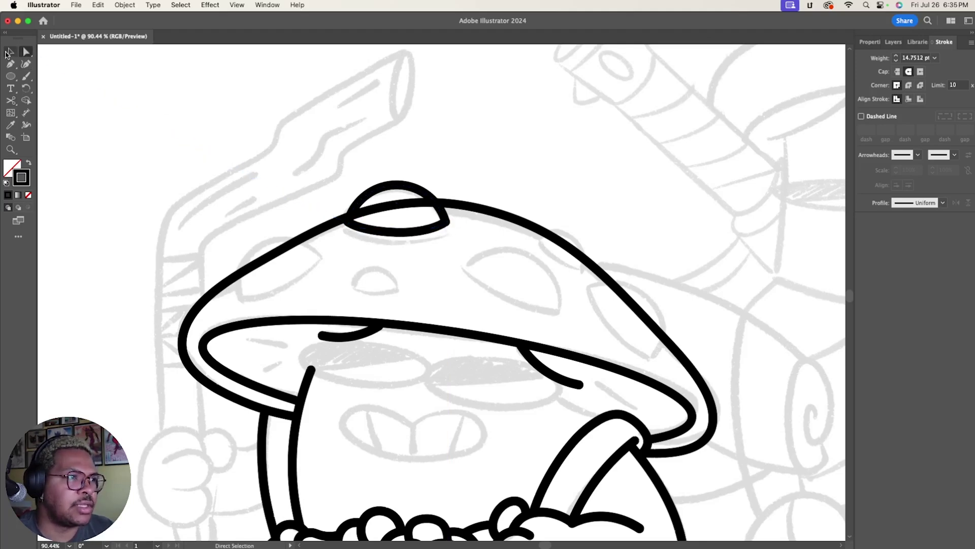
- Duplicate the finished top spot and fit a rotated copy over the large sketched spot right of the cap's centre
{"action": "left_click", "coordinate": [402, 186], "text": "shift"}
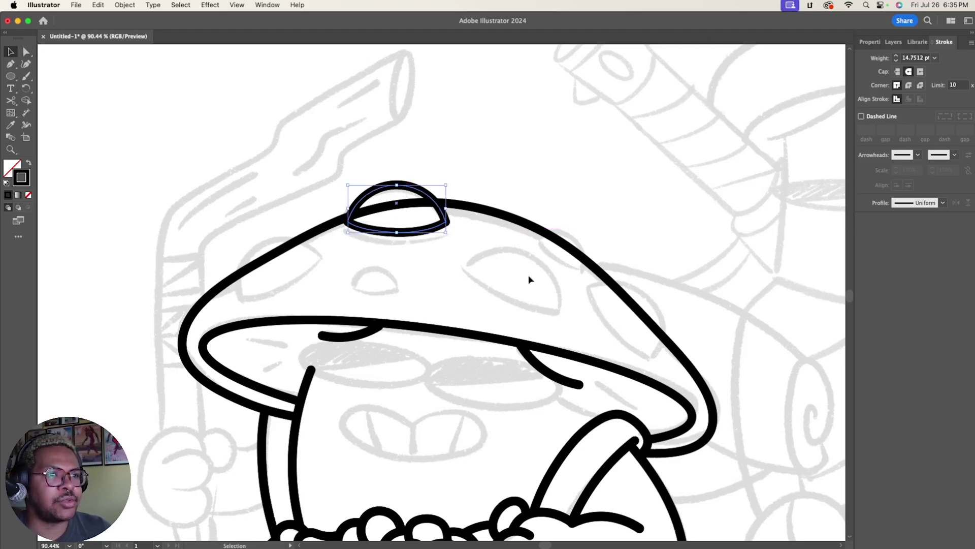
{"action": "left_click", "coordinate": [426, 243]}
{"action": "key", "text": "super+z"}
{"action": "key", "text": "v"}
{"action": "key", "text": "super+v"}
{"action": "left_click", "coordinate": [482, 307]}
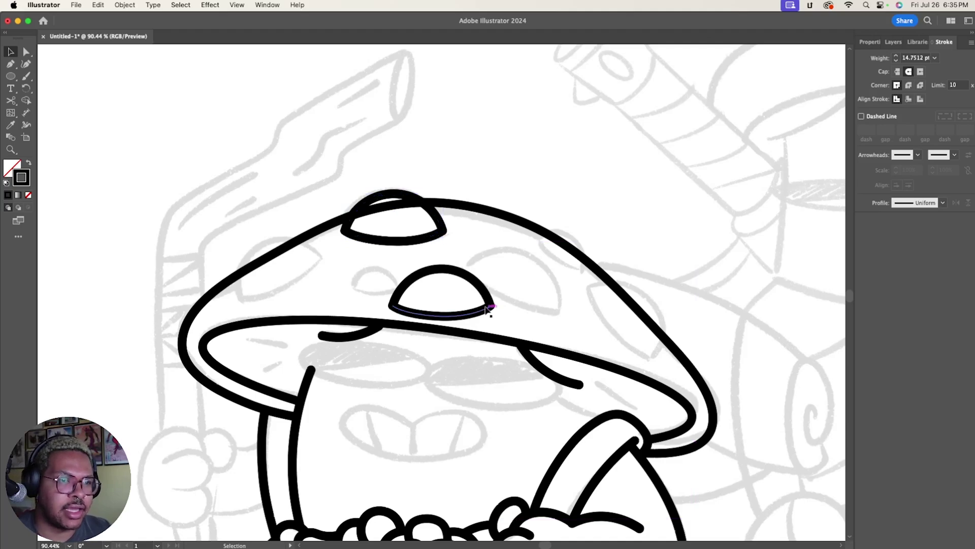
{"action": "left_click_drag", "start_coordinate": [495, 318], "coordinate": [564, 312]}
- Copy the rotated spot and fit the duplicate over the sketched spot on the cap's right edge
{"action": "key", "text": "super+c"}
{"action": "key", "text": "super+v"}
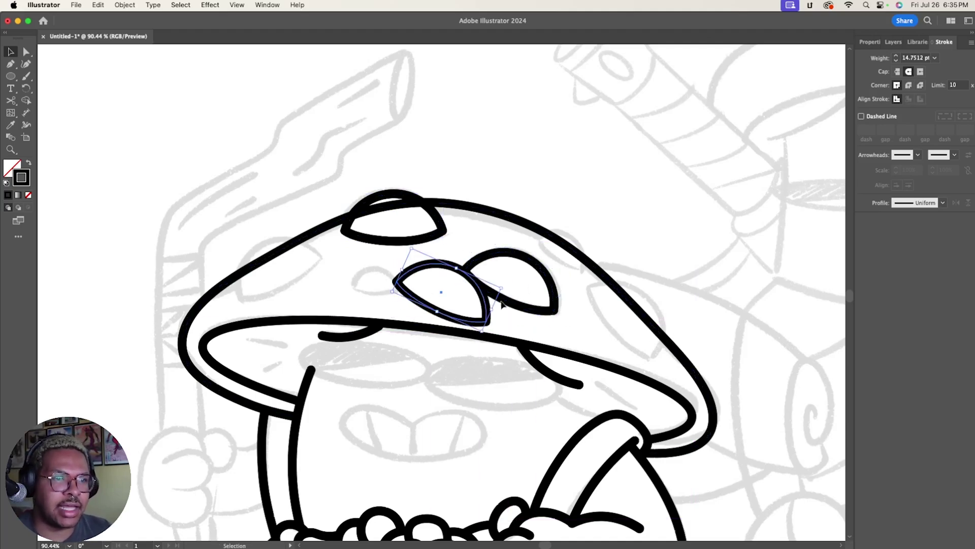
{"action": "left_click_drag", "start_coordinate": [488, 304], "coordinate": [675, 331]}
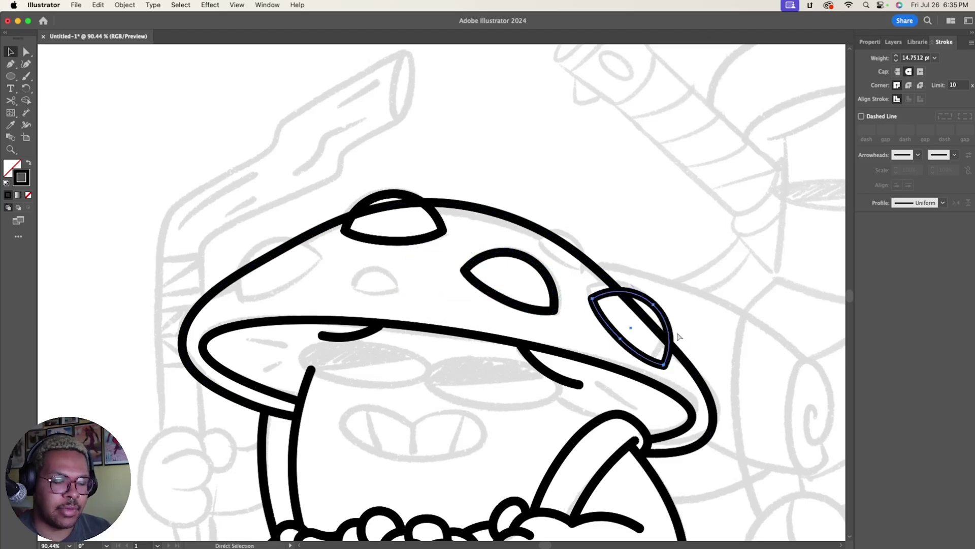
- Paste a reduced copy of the spot over the small central spot and match its stroke to the larger spot with the Eyedropper
{"action": "key", "text": "super+v"}
{"action": "mouse_move", "coordinate": [465, 271]}
{"action": "left_mouse_down"}
{"action": "mouse_move", "coordinate": [456, 288]}
{"action": "mouse_move", "coordinate": [383, 288]}
{"action": "left_mouse_up"}
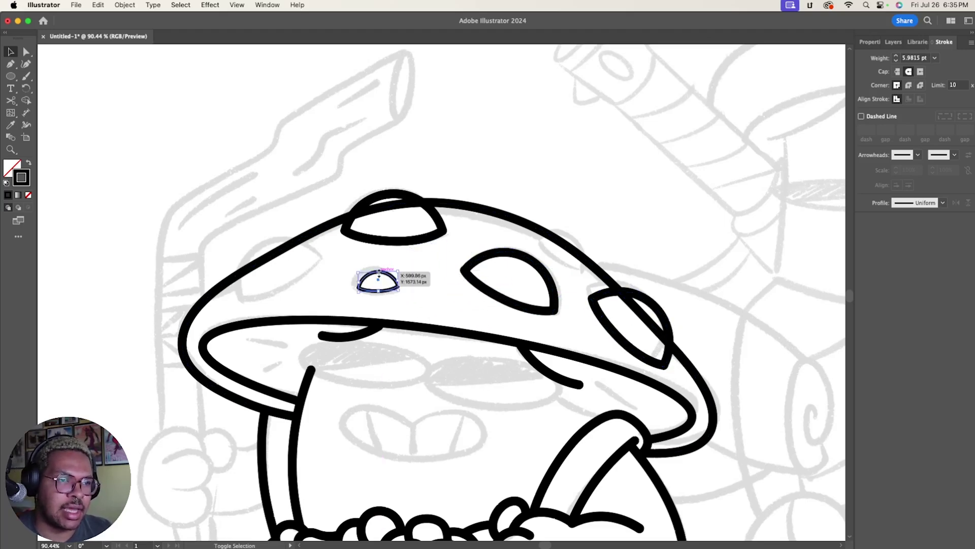
{"action": "key", "text": "i"}
{"action": "left_click", "coordinate": [502, 287]}
{"action": "left_click", "coordinate": [504, 297]}
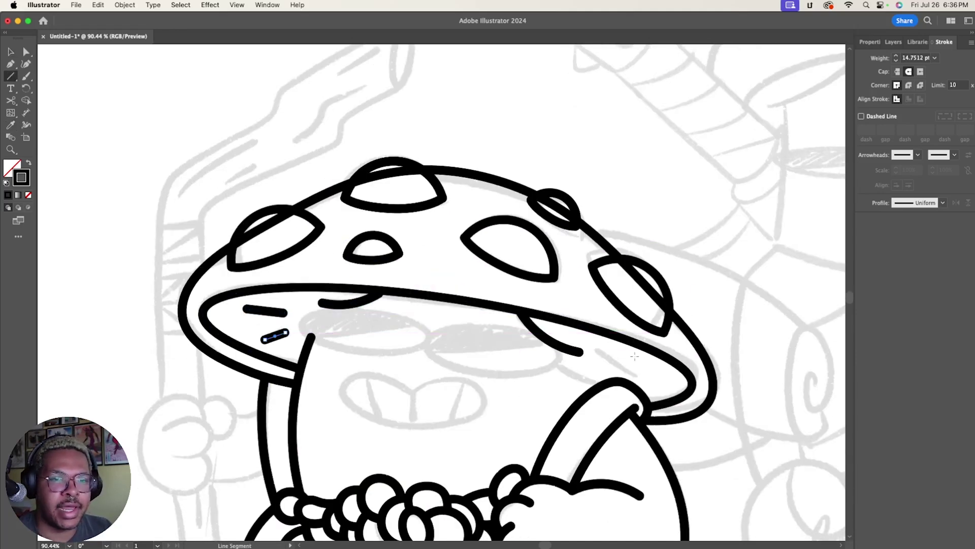
- Draw a short diagonal detail line inside the right underside of the cap
{"action": "left_click_drag", "start_coordinate": [603, 352], "coordinate": [639, 373]}
{"action": "key", "text": "shift+asciitilde"}
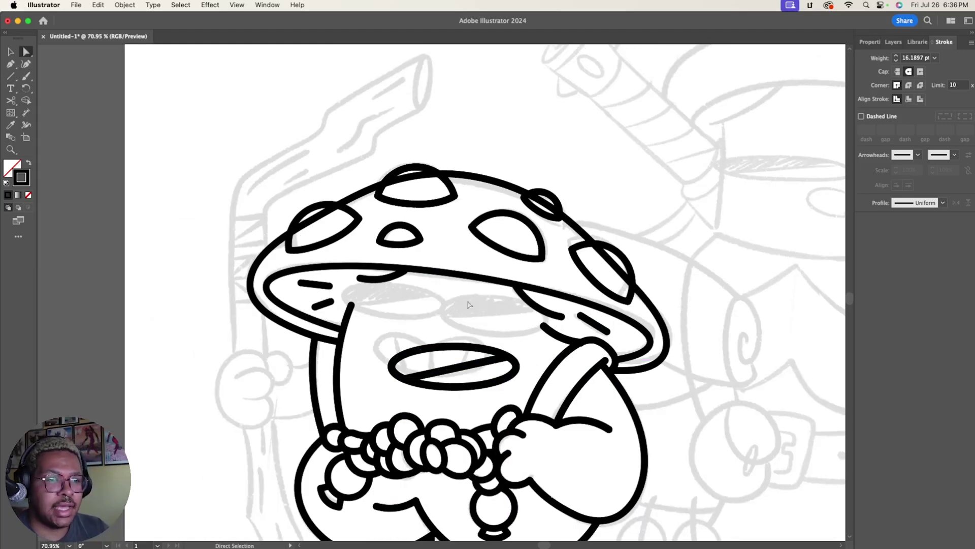
- Select the lens ellipse with its diagonal line and fill the upper half black using the Live Paint Bucket
{"action": "key", "text": "v"}
{"action": "left_click", "coordinate": [460, 388]}
{"action": "left_click_drag", "start_coordinate": [414, 343], "coordinate": [482, 399]}
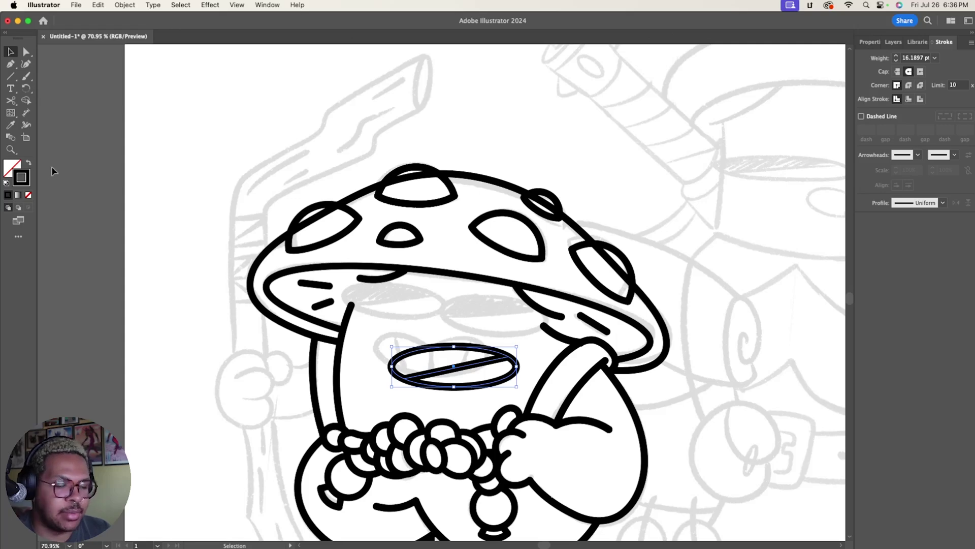
{"action": "key", "text": "k"}
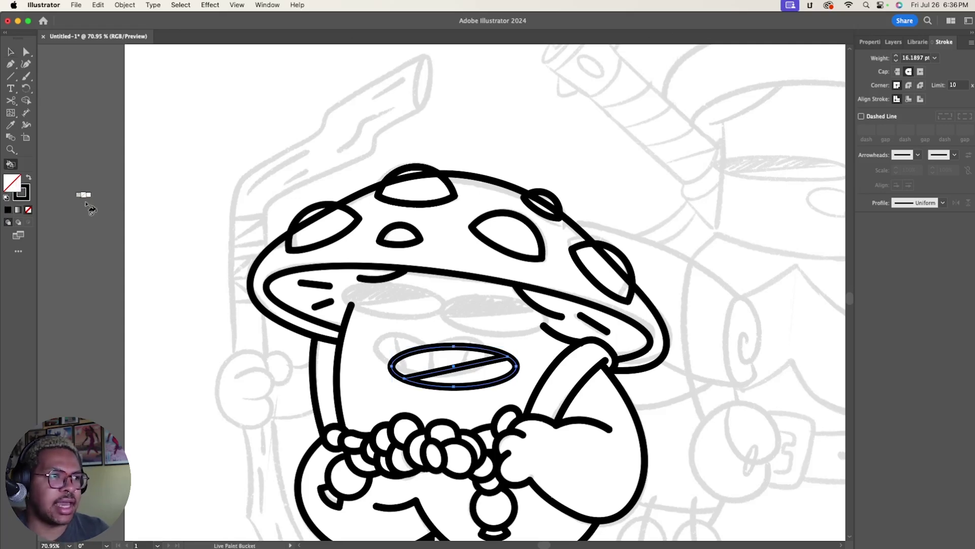
{"action": "left_click", "coordinate": [30, 177]}
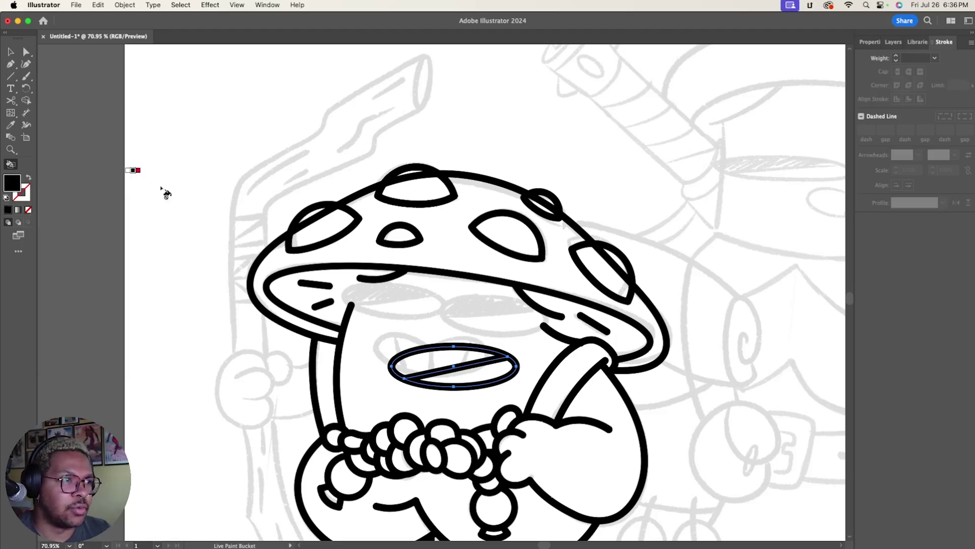
{"action": "left_click", "coordinate": [421, 366]}
- Fill the lens's lower half with white ffffff and fit the sunglasses lenses over the sketched eyes
{"action": "double_click", "coordinate": [5, 181]}
{"action": "type", "text": "ffffff"}
{"action": "key", "text": "Return"}
{"action": "left_click", "coordinate": [7, 52]}
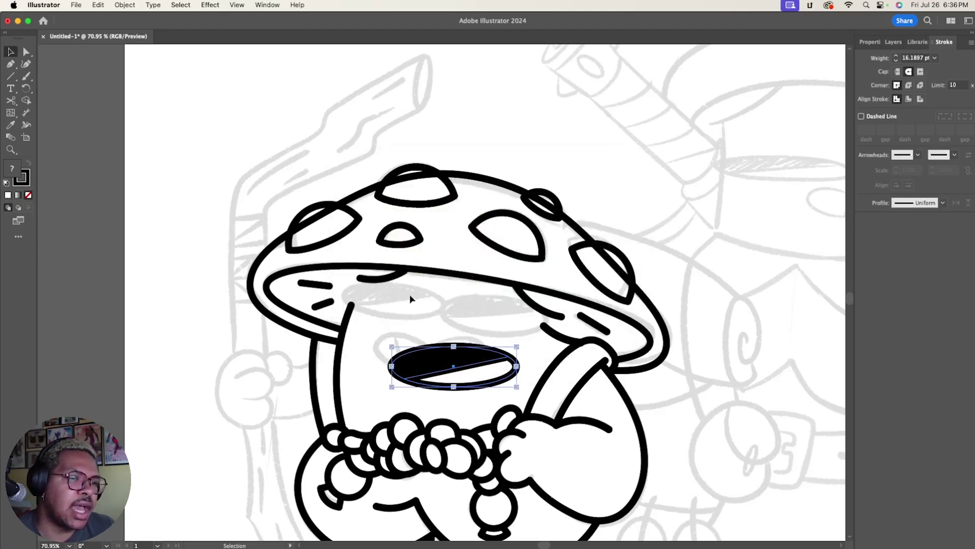
{"action": "mouse_move", "coordinate": [447, 363]}
{"action": "left_mouse_down"}
{"action": "mouse_move", "coordinate": [403, 302]}
{"action": "mouse_move", "coordinate": [410, 287]}
{"action": "mouse_move", "coordinate": [429, 314]}
{"action": "mouse_move", "coordinate": [434, 297]}
{"action": "mouse_move", "coordinate": [497, 305]}
{"action": "left_mouse_up"}
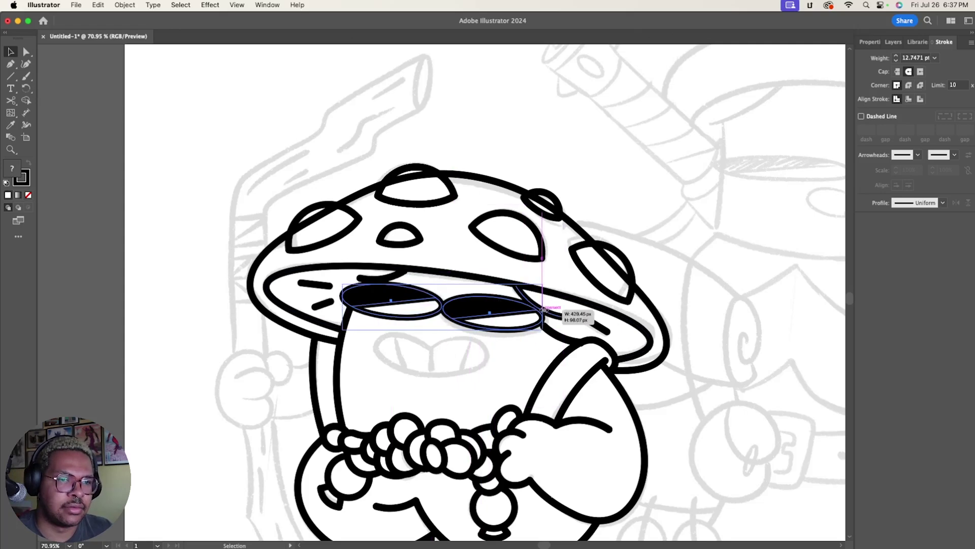
- Trace the closed grinning mouth outline over the sketch with the Curvature tool, including the dip in the upper lip
{"action": "scroll", "coordinate": [439, 351], "scroll_direction": "up", "scroll_amount": 5}
{"action": "key", "text": "shift+grave"}
{"action": "left_click", "coordinate": [432, 346]}
{"action": "left_click", "coordinate": [384, 316]}
{"action": "left_click", "coordinate": [340, 350]}
{"action": "left_click", "coordinate": [426, 391]}
{"action": "left_click", "coordinate": [517, 356]}
{"action": "left_click", "coordinate": [475, 325]}
{"action": "left_click", "coordinate": [432, 347]}
- Smooth the mouth outline path to about 89%
{"action": "key", "text": "v"}
{"action": "left_click", "coordinate": [114, 4]}
{"action": "left_click", "coordinate": [261, 347]}
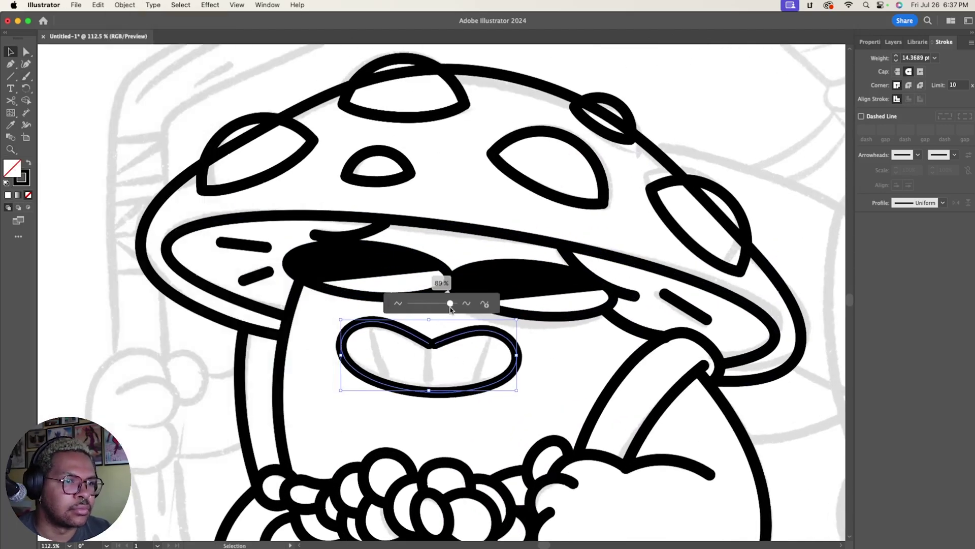
- Draw three straight tooth lines inside the mouth, one vertical at the centre dip and one slanted on each side
{"action": "key", "text": "a"}
{"action": "key", "text": "backslash"}
{"action": "left_click_drag", "start_coordinate": [430, 344], "coordinate": [429, 390]}
{"action": "left_click_drag", "start_coordinate": [371, 321], "coordinate": [387, 382]}
{"action": "left_click_drag", "start_coordinate": [490, 336], "coordinate": [472, 384]}
{"action": "left_click", "coordinate": [553, 386]}
{"action": "key", "text": "Escape"}
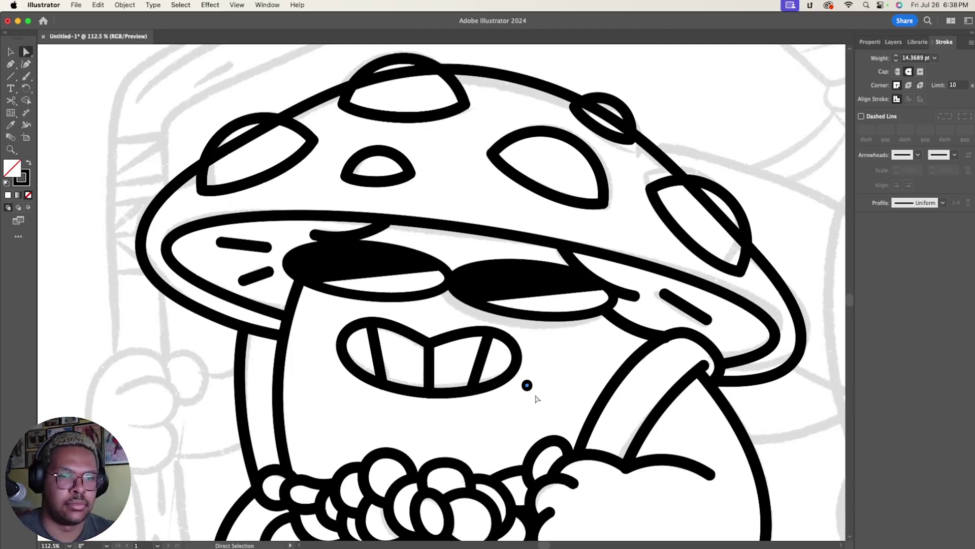
- Cut the cap outline with Scissors where it crosses the edge spots and remove the segments running through them
{"action": "scroll", "coordinate": [355, 305], "scroll_direction": "up", "scroll_amount": 2}
{"action": "left_click", "coordinate": [227, 192]}
{"action": "key", "text": "c"}
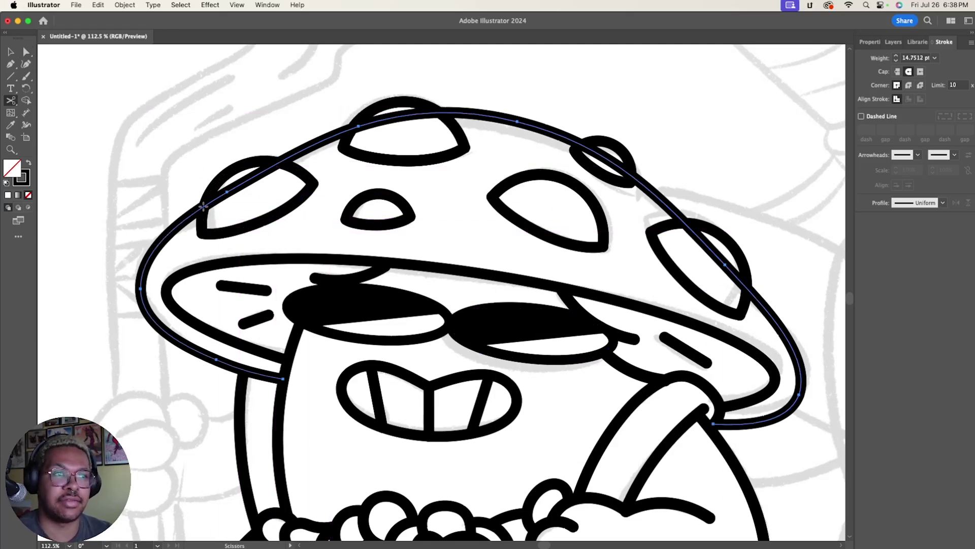
{"action": "key", "text": "z"}
{"action": "scroll", "coordinate": [602, 351], "scroll_direction": "down", "scroll_amount": 5}
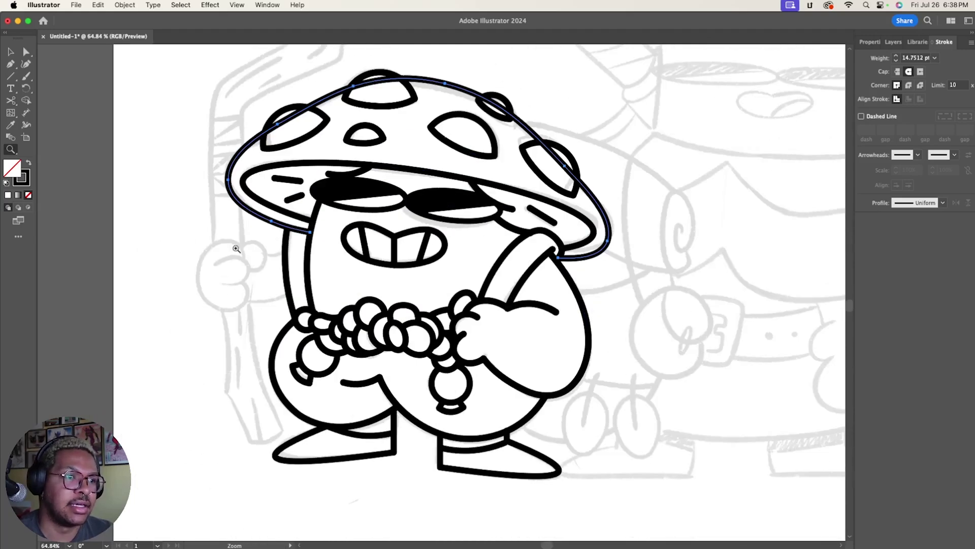
{"action": "scroll", "coordinate": [235, 325], "scroll_direction": "up", "scroll_amount": 1}
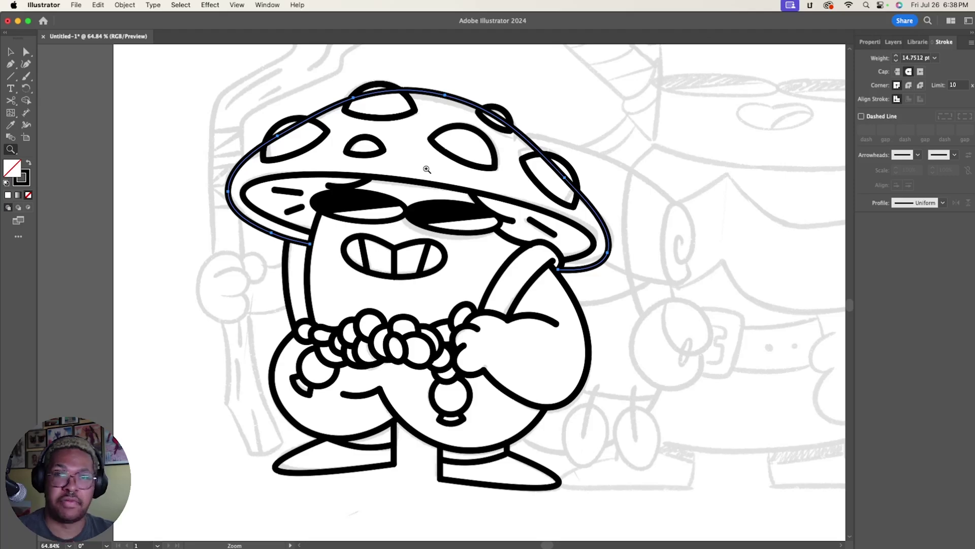
{"action": "scroll", "coordinate": [512, 228], "scroll_direction": "up", "scroll_amount": 5}
{"action": "key", "text": "c"}
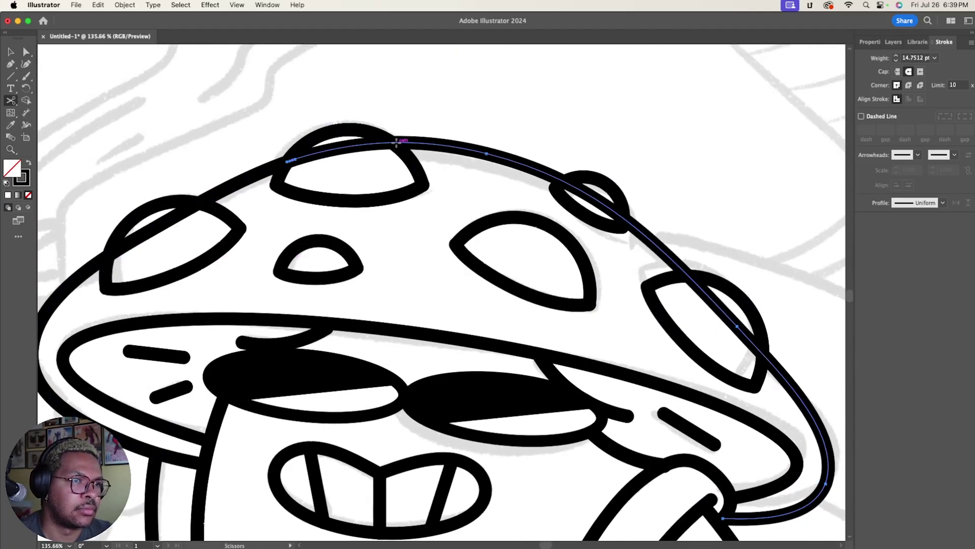
{"action": "left_click", "coordinate": [760, 345]}
- Trace the staff-holding hand's outline, its finger curves and the lower arm line with the Curvature tool
{"action": "scroll", "coordinate": [760, 345], "scroll_direction": "down", "scroll_amount": 5}
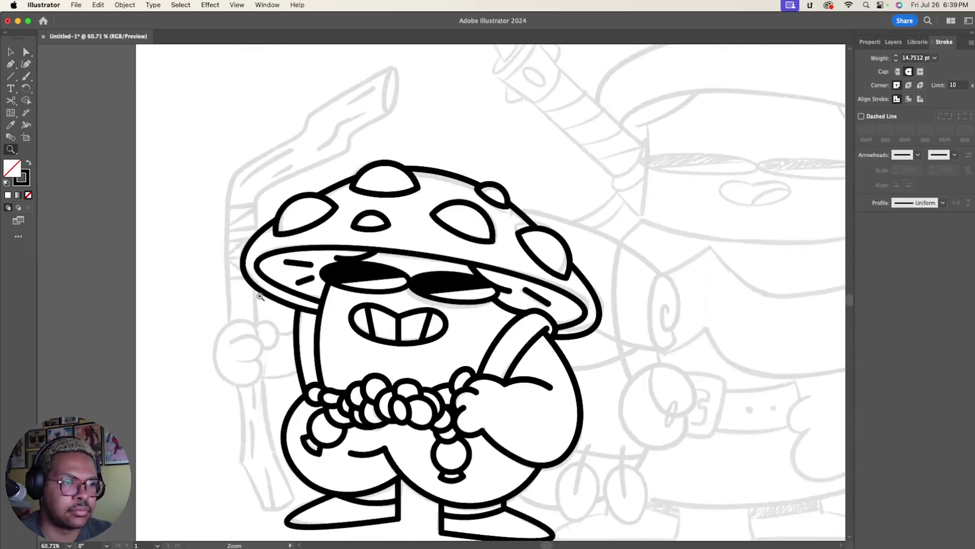
{"action": "scroll", "coordinate": [426, 254], "scroll_direction": "up", "scroll_amount": 5}
{"action": "key", "text": "shift+grave"}
{"action": "left_click", "coordinate": [322, 360]}
{"action": "left_click", "coordinate": [414, 350]}
{"action": "left_click", "coordinate": [267, 290]}
{"action": "left_click", "coordinate": [333, 292]}
{"action": "left_click", "coordinate": [285, 327]}
{"action": "left_click", "coordinate": [319, 287]}
{"action": "left_click", "coordinate": [322, 252]}
{"action": "left_click", "coordinate": [281, 238]}
{"action": "left_click", "coordinate": [228, 311]}
{"action": "left_click", "coordinate": [282, 385]}
{"action": "left_click", "coordinate": [333, 351]}
- Smooth the traced hand outline path
{"action": "key", "text": "v"}
{"action": "left_click", "coordinate": [125, 5]}
{"action": "left_click", "coordinate": [264, 325]}
{"action": "key", "text": "Return"}
- Draw an ellipse for the thumb over the sketched circle beside the gripping fingers
{"action": "scroll", "coordinate": [314, 295], "scroll_direction": "up", "scroll_amount": 4}
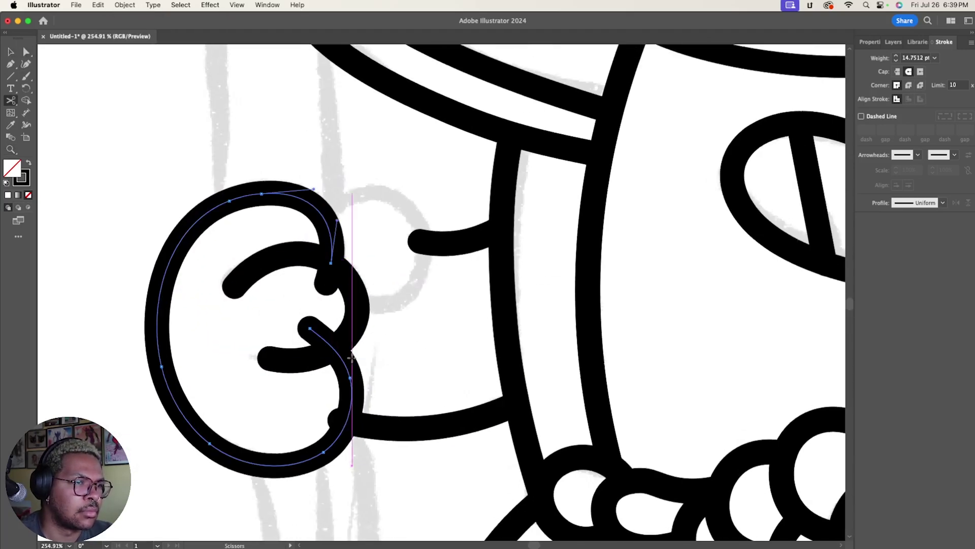
{"action": "key", "text": "plus"}
{"action": "key", "text": "l"}
{"action": "left_click_drag", "start_coordinate": [304, 193], "coordinate": [404, 294]}
- Trace the staff's outer left edge from the hand up through the bend to the tip with the Curvature tool
{"action": "key", "text": "shift+grave"}
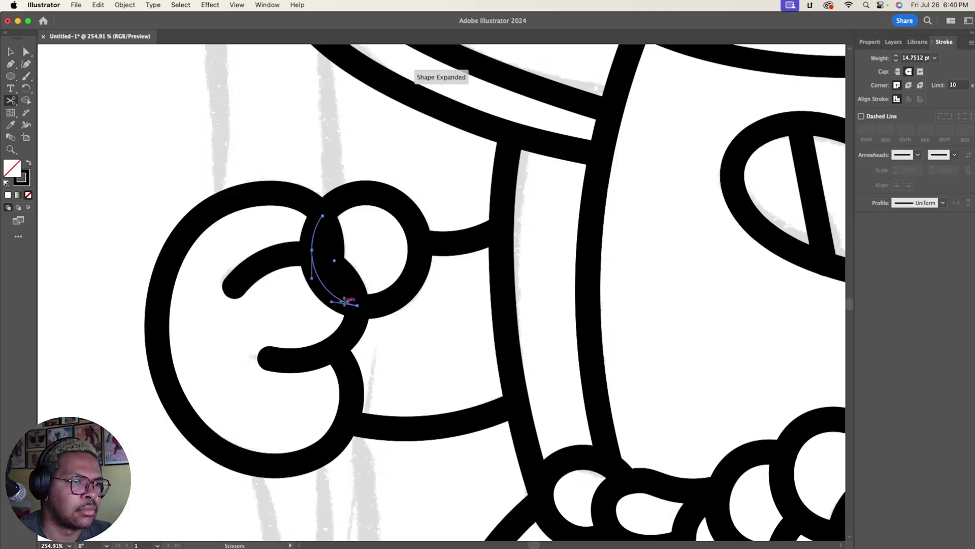
{"action": "key", "text": "ctrl+0"}
{"action": "scroll", "coordinate": [350, 294], "scroll_direction": "up", "scroll_amount": 2, "text": "alt"}
{"action": "left_click", "coordinate": [350, 293]}
{"action": "left_click", "coordinate": [434, 205]}
{"action": "left_click", "coordinate": [536, 128]}
{"action": "key", "text": "a"}
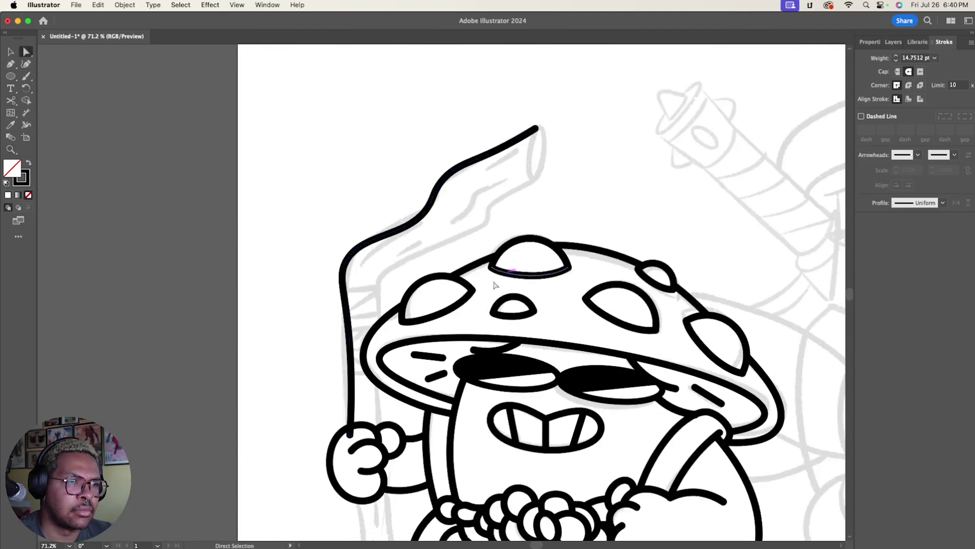
- Trace the staff's inner right edge from the hand up to just below the tip with the Curvature tool
{"action": "scroll", "coordinate": [242, 304], "scroll_direction": "down", "scroll_amount": 2}
{"action": "key", "text": "shift+grave"}
{"action": "left_click", "coordinate": [382, 391]}
{"action": "left_click", "coordinate": [379, 241]}
{"action": "left_click", "coordinate": [488, 175]}
{"action": "left_click", "coordinate": [533, 141]}
{"action": "key", "text": "a"}
- Smooth the path of the staff's left edge
{"action": "key", "text": "v"}
{"action": "left_click", "coordinate": [344, 284]}
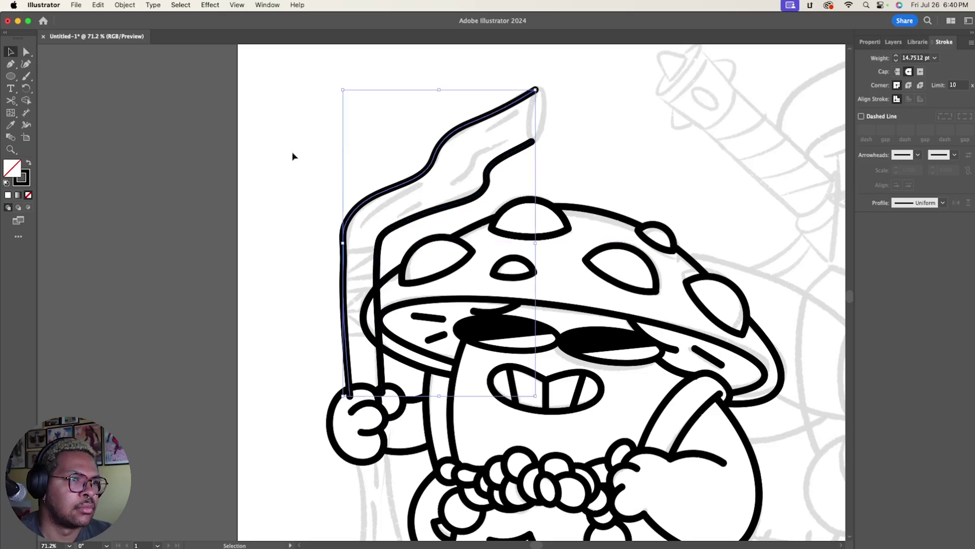
{"action": "left_click", "coordinate": [115, 5]}
{"action": "left_click", "coordinate": [386, 152]}
{"action": "left_click_drag", "start_coordinate": [446, 305], "coordinate": [449, 304]}
- Extend both staff edges below the hand and shape the angled foot of the staff to match the sketch
{"action": "scroll", "coordinate": [446, 305], "scroll_direction": "down", "scroll_amount": 5}
{"action": "key", "text": "a"}
{"action": "left_click_drag", "start_coordinate": [349, 275], "coordinate": [362, 428]}
{"action": "left_click_drag", "start_coordinate": [421, 472], "coordinate": [398, 413]}
{"action": "scroll", "coordinate": [372, 356], "scroll_direction": "up", "scroll_amount": 2}
{"action": "scroll", "coordinate": [363, 355], "scroll_direction": "down", "scroll_amount": 5}
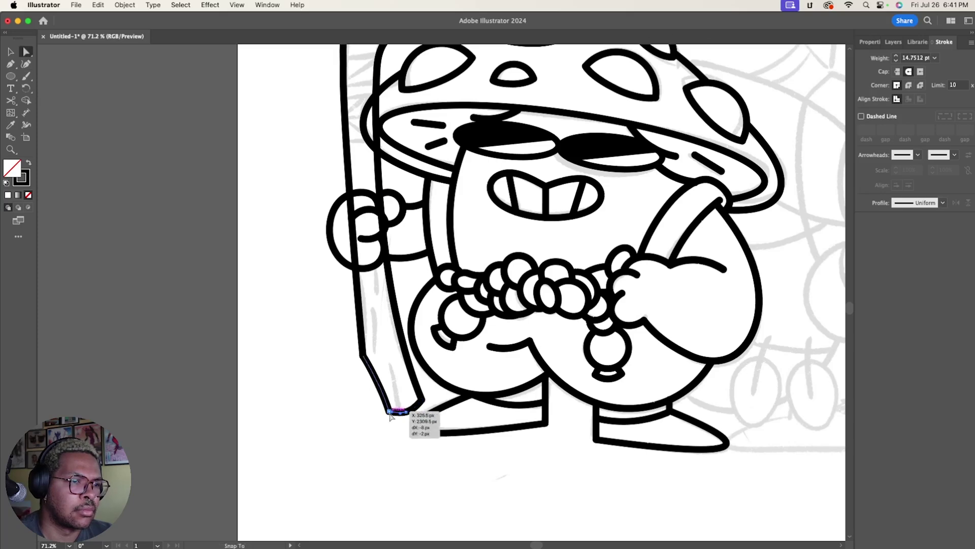
- Join the staff's open path ends and draw straight wood-grain lines along its upper bend
{"action": "scroll", "coordinate": [398, 413], "scroll_direction": "up", "scroll_amount": 10}
{"action": "key", "text": "super+j"}
{"action": "left_click", "coordinate": [246, 210]}
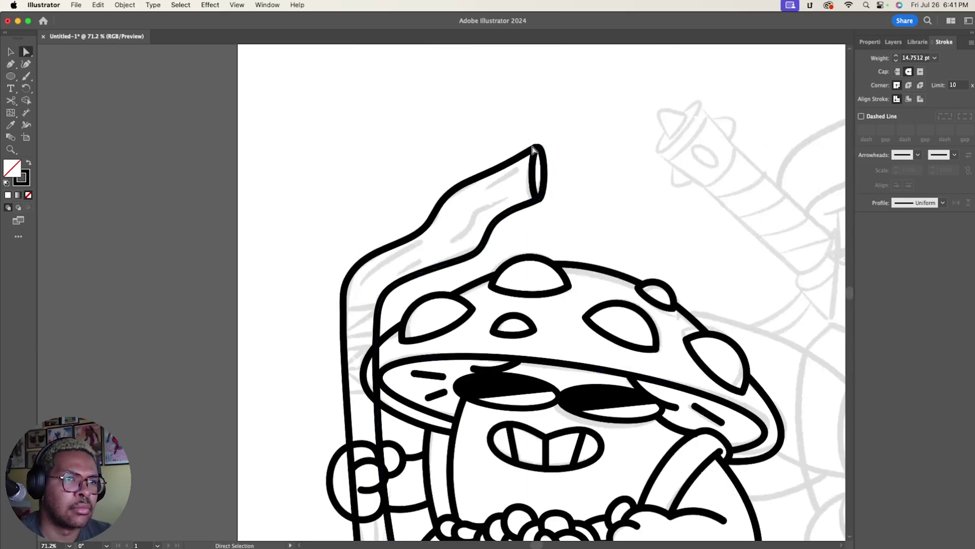
{"action": "scroll", "coordinate": [246, 209], "scroll_direction": "down", "scroll_amount": 4}
{"action": "key", "text": "backslash"}
{"action": "left_click_drag", "start_coordinate": [363, 163], "coordinate": [413, 135]}
{"action": "left_click_drag", "start_coordinate": [405, 154], "coordinate": [424, 145]}
- Clear the staff edges that cross the hand and draw straight wood-grain lines on the staff below it
{"action": "scroll", "coordinate": [406, 254], "scroll_direction": "down", "scroll_amount": 2}
{"action": "key", "text": "a"}
{"action": "scroll", "coordinate": [395, 298], "scroll_direction": "down", "scroll_amount": 2}
{"action": "key", "text": "backslash"}
{"action": "mouse_move", "coordinate": [376, 311]}
{"action": "left_mouse_down"}
{"action": "mouse_move", "coordinate": [376, 393]}
{"action": "mouse_move", "coordinate": [393, 444]}
{"action": "left_mouse_up"}
{"action": "key", "text": "a"}
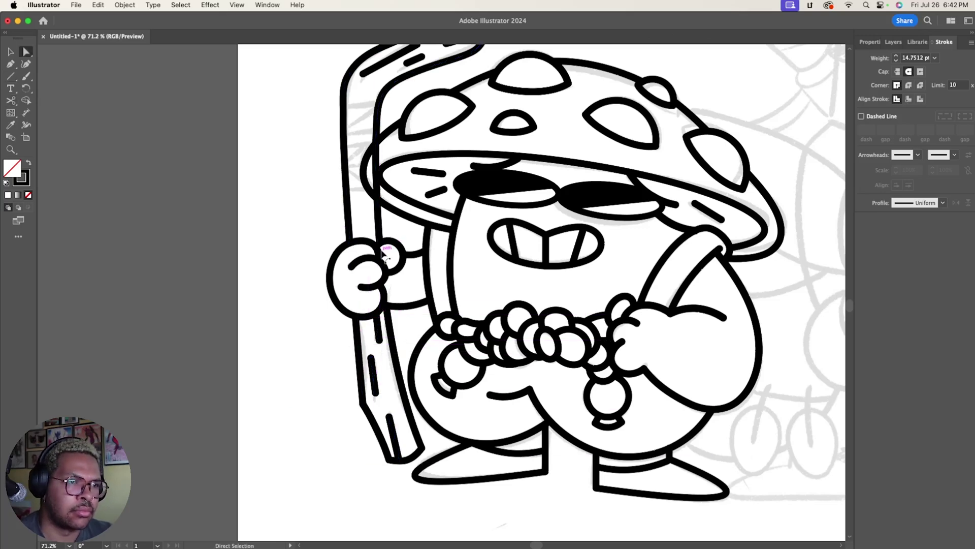
- Draw the horizontal and crossing binding lines on the staff beside the mushroom cap with the Line Segment tool
{"action": "scroll", "coordinate": [384, 252], "scroll_direction": "up", "scroll_amount": 3}
{"action": "key", "text": "backslash"}
{"action": "scroll", "coordinate": [391, 229], "scroll_direction": "up", "scroll_amount": 1}
{"action": "left_click_drag", "start_coordinate": [338, 248], "coordinate": [392, 213]}
{"action": "mouse_move", "coordinate": [390, 249]}
{"action": "left_mouse_down"}
{"action": "mouse_move", "coordinate": [339, 248]}
{"action": "mouse_move", "coordinate": [387, 269]}
{"action": "mouse_move", "coordinate": [341, 310]}
{"action": "left_mouse_up"}
- Trace the backpack's outer curve from the bedroll down to the body and trim its overlapping end with the Scissors tool
{"action": "key", "text": "z"}
{"action": "scroll", "coordinate": [492, 446], "scroll_direction": "down", "scroll_amount": 5}
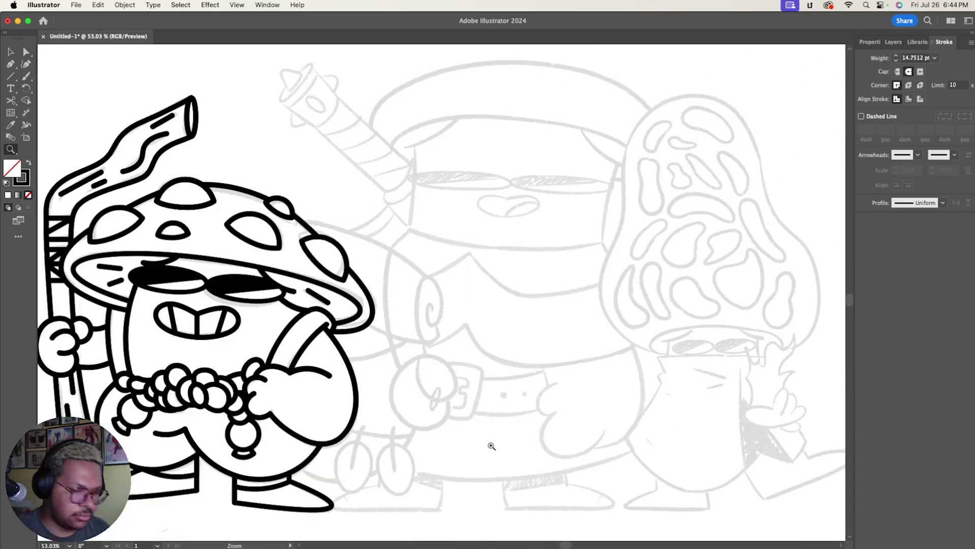
{"action": "scroll", "coordinate": [322, 446], "scroll_direction": "up", "scroll_amount": 3}
{"action": "key", "text": "c"}
{"action": "key", "text": "super+v"}
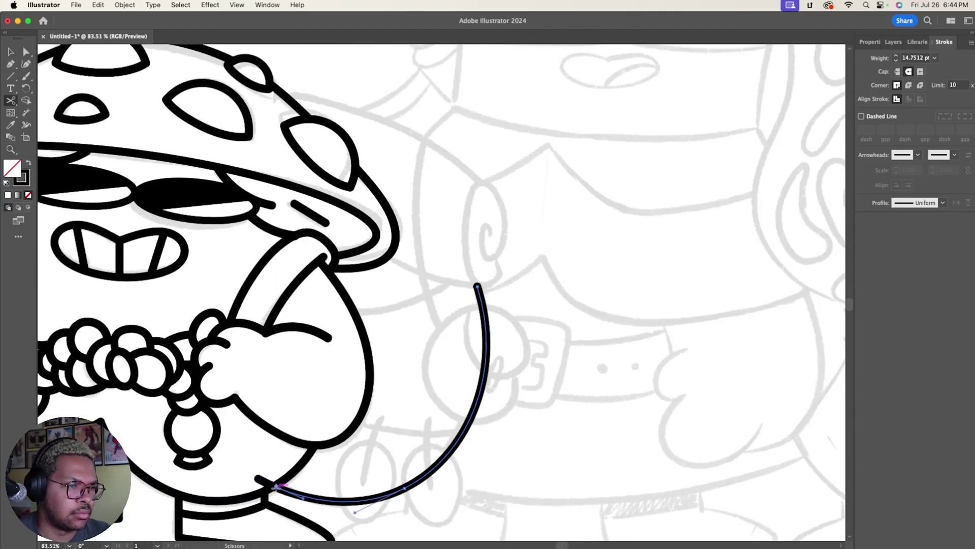
- Trace the spiral end of the rolled-up bedroll on top of the backpack
{"action": "key", "text": "n"}
{"action": "scroll", "coordinate": [274, 487], "scroll_direction": "up", "scroll_amount": 3}
{"action": "mouse_move", "coordinate": [486, 287]}
{"action": "left_mouse_down"}
{"action": "mouse_move", "coordinate": [508, 283]}
{"action": "mouse_move", "coordinate": [500, 333]}
{"action": "left_mouse_up"}
{"action": "key", "text": "a"}
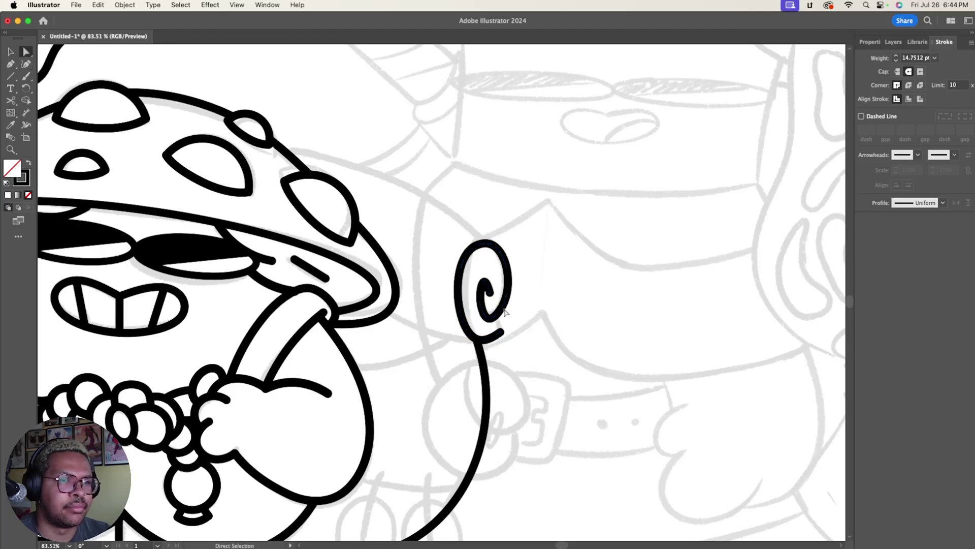
{"action": "scroll", "coordinate": [516, 291], "scroll_direction": "up", "scroll_amount": 4}
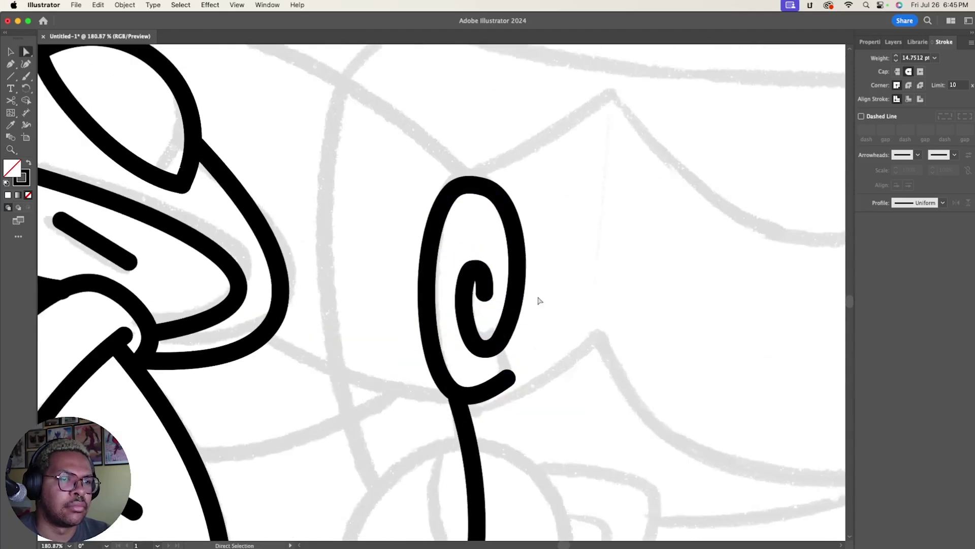
- Refine the lower curve of the bedroll spiral and close its open end with a short straight line
{"action": "key", "text": "v"}
{"action": "left_click", "coordinate": [496, 342]}
{"action": "left_click", "coordinate": [11, 77]}
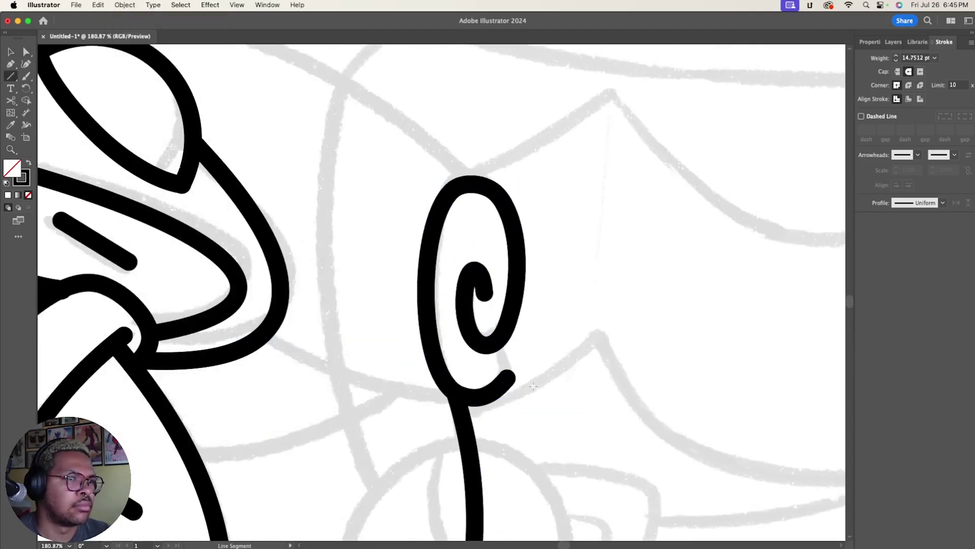
- Trace the bedroll's upper edge from the mushroom cap to the spiral with the Curvature tool
{"action": "scroll", "coordinate": [356, 285], "scroll_direction": "up", "scroll_amount": 5}
{"action": "left_click", "coordinate": [26, 64]}
{"action": "scroll", "coordinate": [356, 284], "scroll_direction": "left", "scroll_amount": 8}
{"action": "left_click", "coordinate": [218, 87]}
{"action": "left_click", "coordinate": [512, 163]}
{"action": "left_click", "coordinate": [703, 294]}
{"action": "key", "text": "Escape"}
- Trace the bedroll's lower edge from the cap rim to the spiral and cut off the excess
{"action": "scroll", "coordinate": [701, 295], "scroll_direction": "down", "scroll_amount": 1}
{"action": "left_click", "coordinate": [439, 403]}
{"action": "left_click", "coordinate": [552, 452]}
{"action": "left_click", "coordinate": [720, 487]}
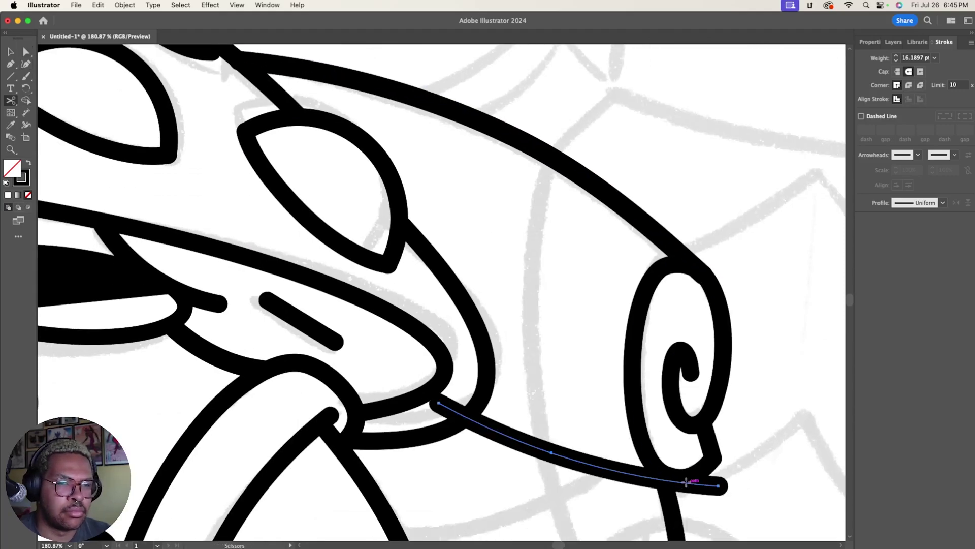
- Trace the large round shape and its curved flap below the bedroll with the Curvature tool, trimming the overlapping ends
{"action": "scroll", "coordinate": [722, 488], "scroll_direction": "down", "scroll_amount": 5}
{"action": "left_click", "coordinate": [426, 270]}
{"action": "left_click", "coordinate": [447, 266]}
{"action": "left_click", "coordinate": [396, 288]}
{"action": "left_click", "coordinate": [387, 356]}
{"action": "left_click", "coordinate": [455, 381]}
{"action": "left_click", "coordinate": [469, 329]}
{"action": "key", "text": "a"}
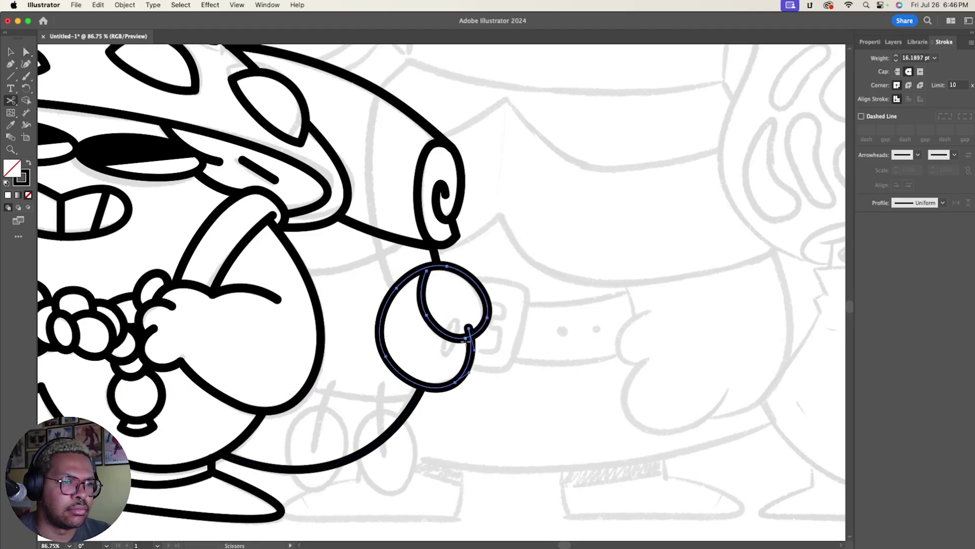
- Draw a narrow tilted ellipse over the tip of the round shape's flap
{"action": "key", "text": "super+shift+a"}
{"action": "key", "text": "l"}
{"action": "left_click_drag", "start_coordinate": [441, 313], "coordinate": [456, 356]}
{"action": "key", "text": "z"}
{"action": "left_click", "coordinate": [447, 340]}
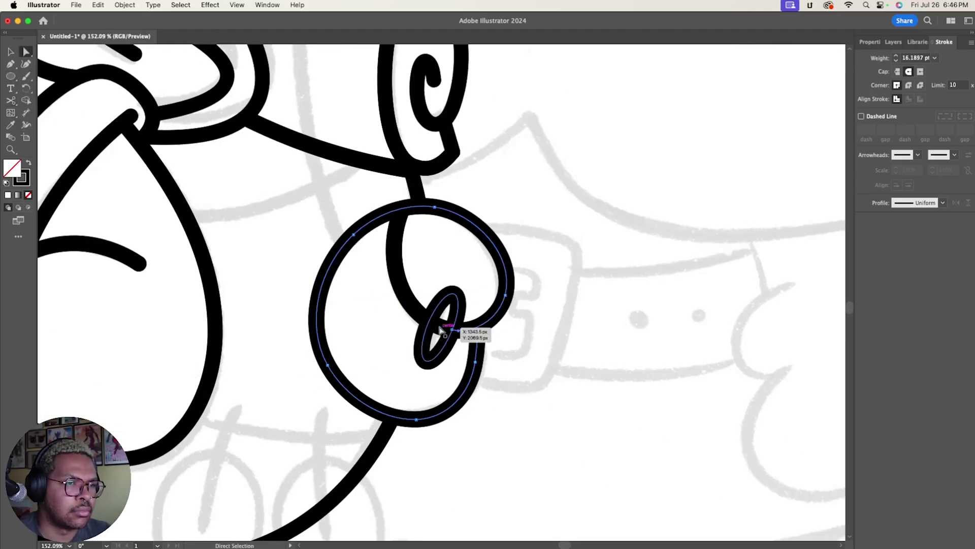
- Trace the strap around the bedroll and the backpack's upper and lower curves, trimming the overlapping ends
{"action": "left_click", "coordinate": [319, 370], "text": "alt"}
{"action": "left_click", "coordinate": [318, 371], "text": "alt"}
{"action": "key", "text": "c"}
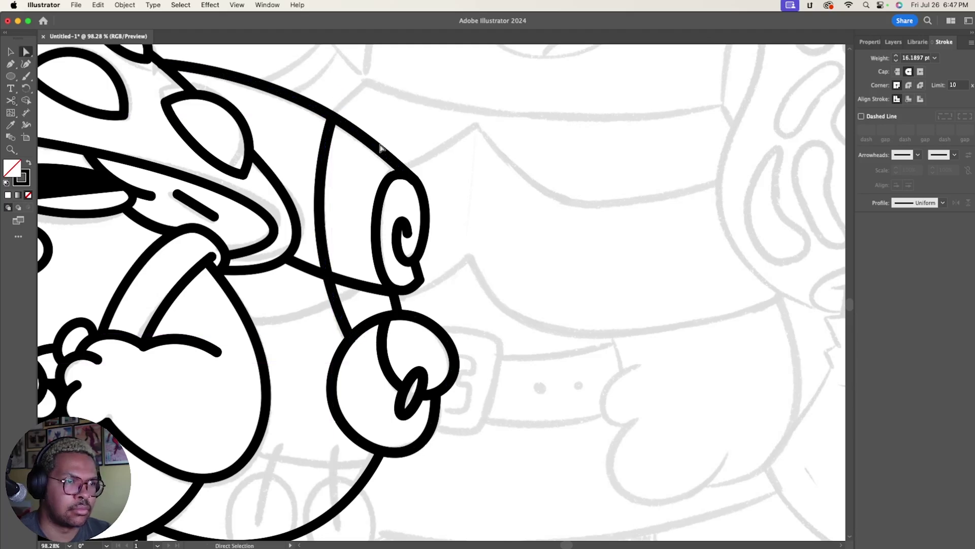
{"action": "key", "text": "a"}
{"action": "key", "text": "shift+grave"}
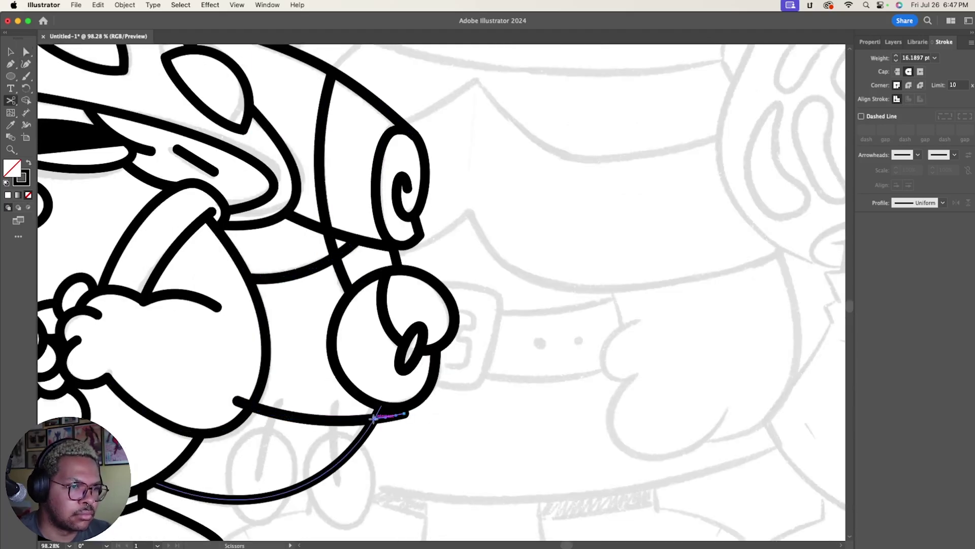
- Outline the two round ornaments hanging side by side below the backpack
{"action": "scroll", "coordinate": [284, 432], "scroll_direction": "down", "scroll_amount": 2}
{"action": "left_click", "coordinate": [237, 472]}
{"action": "left_click", "coordinate": [232, 413]}
{"action": "left_click", "coordinate": [259, 389]}
{"action": "left_click", "coordinate": [293, 408]}
{"action": "left_click", "coordinate": [275, 475]}
{"action": "left_click", "coordinate": [259, 479]}
{"action": "left_click", "coordinate": [111, 5]}
{"action": "left_click", "coordinate": [298, 344]}
{"action": "key", "text": "v"}
{"action": "left_click_drag", "start_coordinate": [467, 326], "coordinate": [375, 436]}
{"action": "left_click_drag", "start_coordinate": [475, 305], "coordinate": [383, 450]}
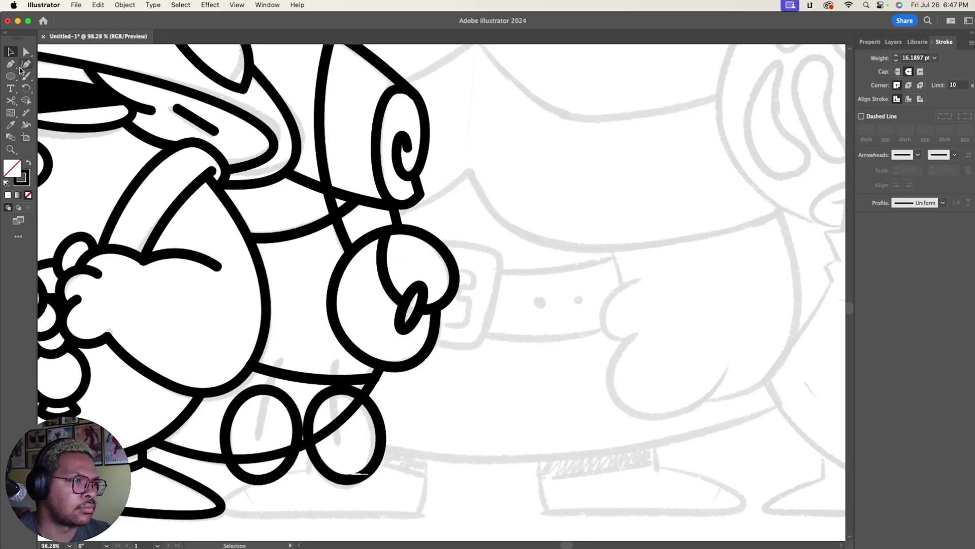
- Draw a stem line into each hanging ornament and cut away the backpack curve that crosses them
{"action": "left_click_drag", "start_coordinate": [277, 357], "coordinate": [259, 436]}
{"action": "left_click_drag", "start_coordinate": [334, 360], "coordinate": [343, 435]}
{"action": "key", "text": "c"}
{"action": "left_click", "coordinate": [287, 454]}
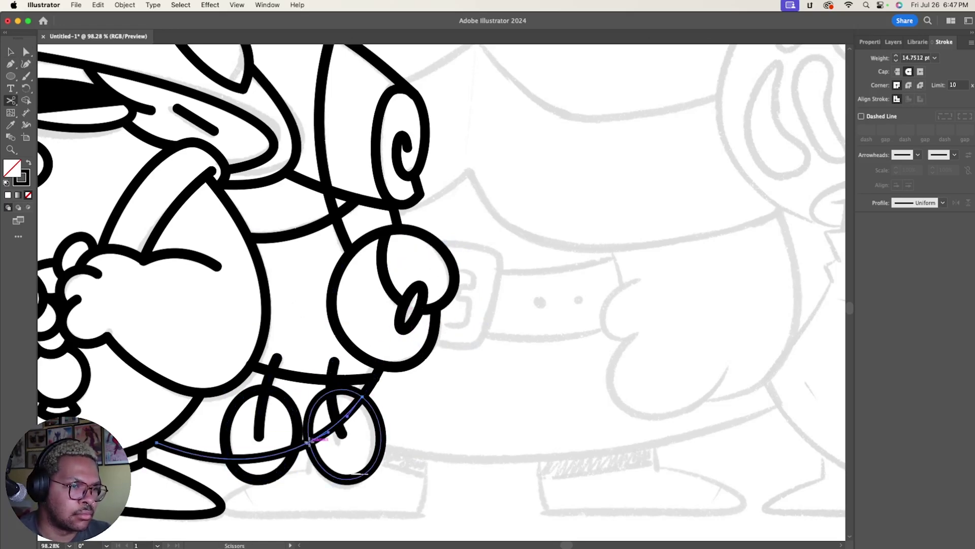
{"action": "key", "text": "Delete"}
- Select all of the mushroom character's line art and show the Transform settings
{"action": "key", "text": "z"}
{"action": "left_click_drag", "start_coordinate": [498, 420], "coordinate": [451, 482]}
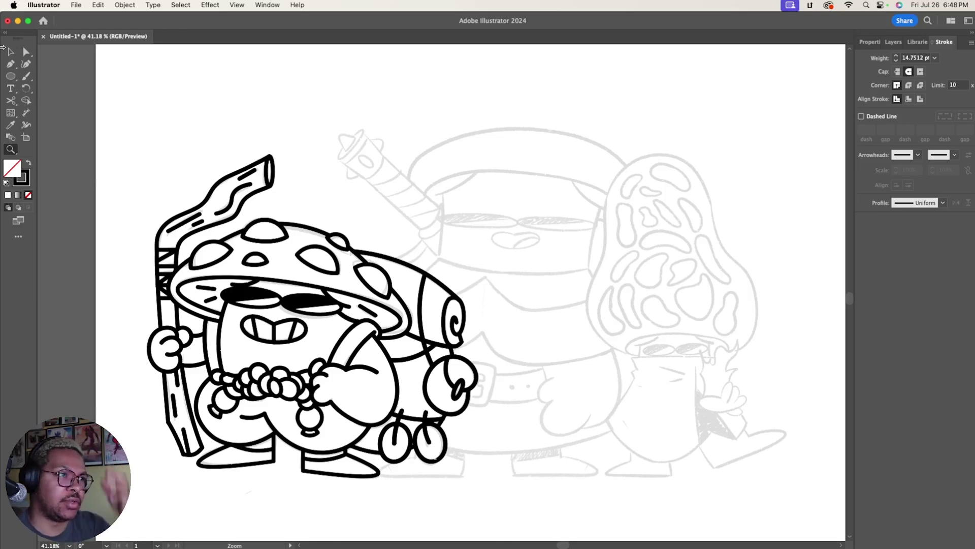
{"action": "left_click", "coordinate": [6, 51]}
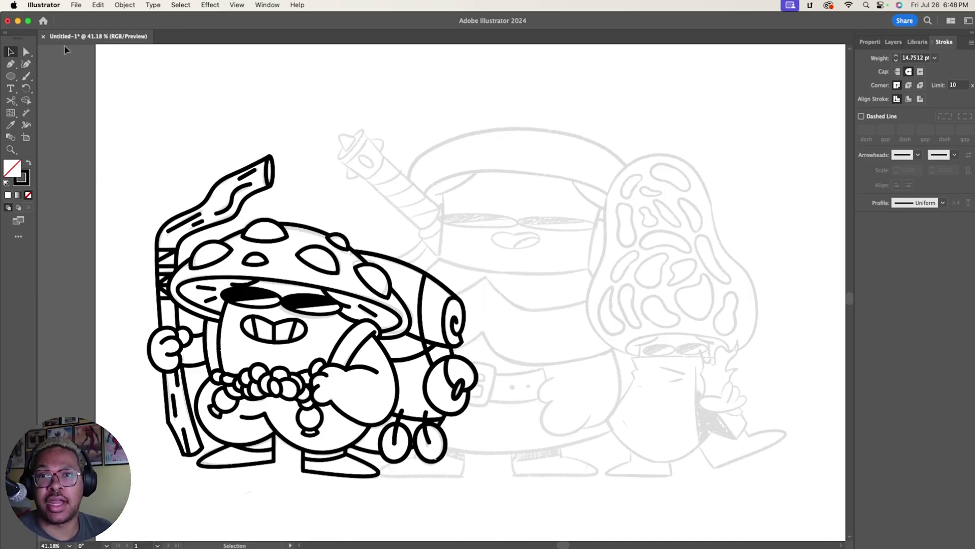
{"action": "left_click_drag", "start_coordinate": [490, 500], "coordinate": [95, 156]}
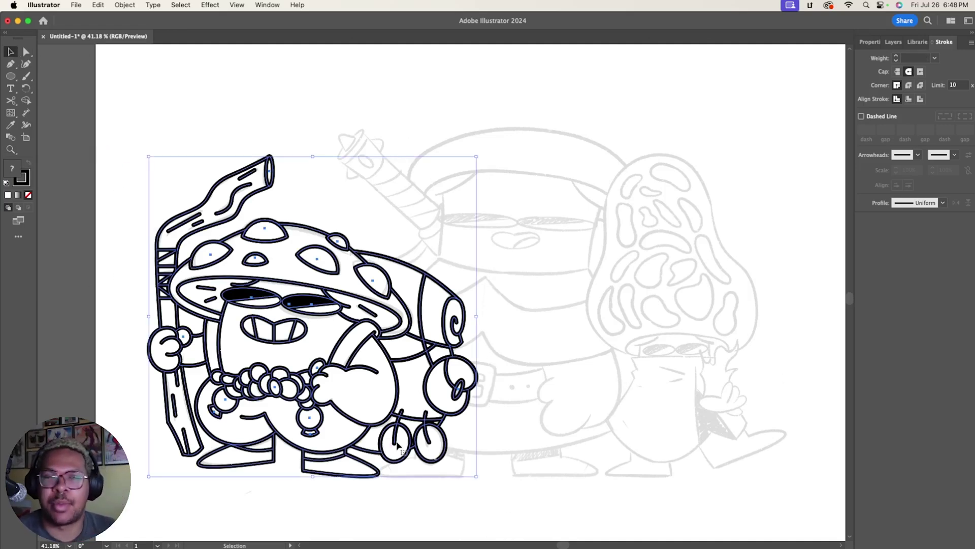
{"action": "left_click", "coordinate": [270, 4]}
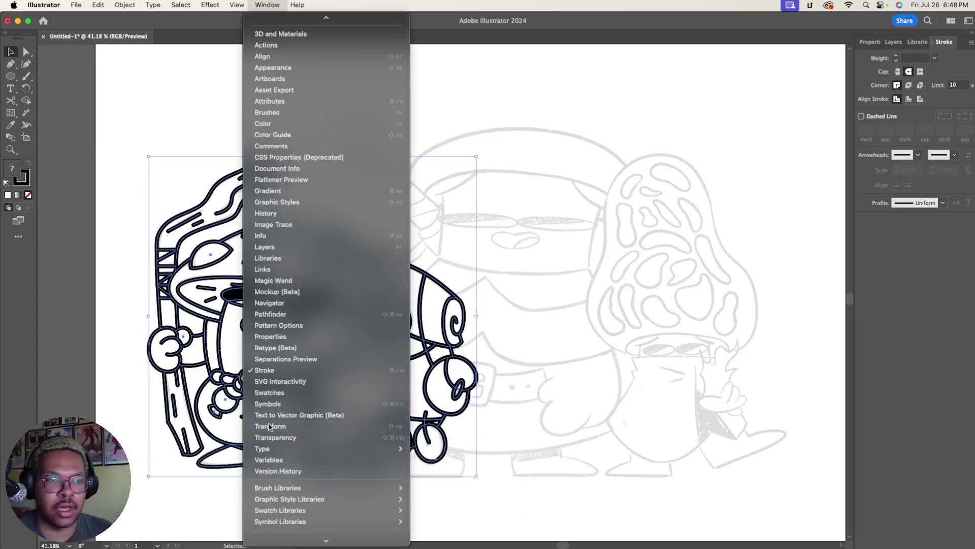
{"action": "left_click", "coordinate": [300, 426]}
- Try scaling the line art with Scale Corners and Scale Strokes & Effects on and off, undoing each scaling
{"action": "left_click_drag", "start_coordinate": [312, 157], "coordinate": [323, 342]}
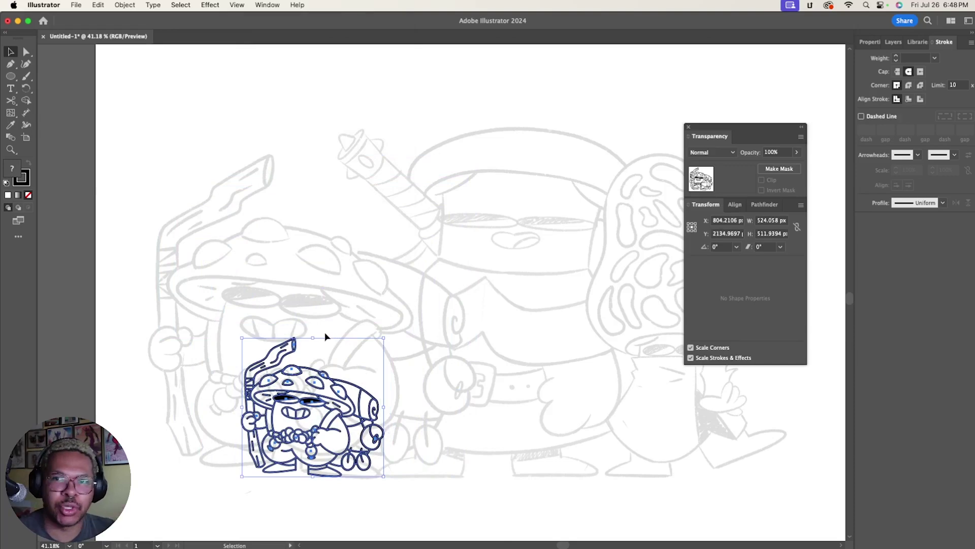
{"action": "key", "text": "super+z"}
{"action": "left_click", "coordinate": [717, 357]}
{"action": "left_click", "coordinate": [712, 348]}
{"action": "left_click_drag", "start_coordinate": [313, 157], "coordinate": [317, 375]}
{"action": "key", "text": "super+z"}
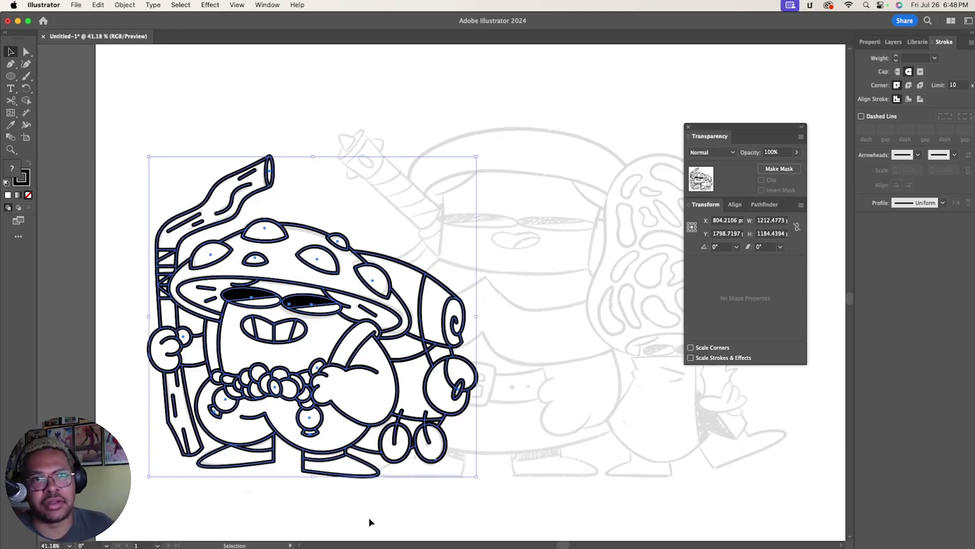
- Enable Scale Corners and Scale Strokes & Effects, shrink the line art as a trial, and undo the scaling
{"action": "left_click", "coordinate": [267, 5]}
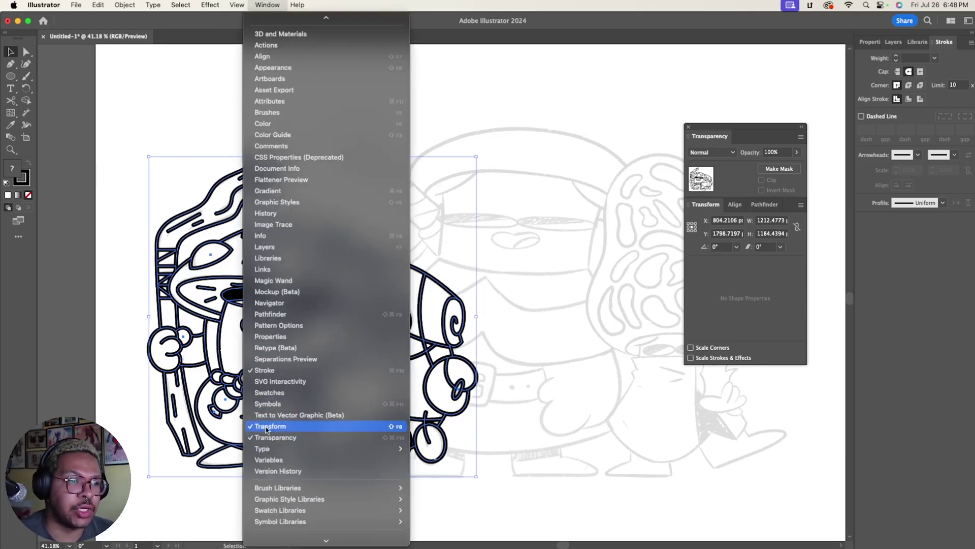
{"action": "left_click", "coordinate": [731, 356]}
{"action": "left_click", "coordinate": [692, 348]}
{"action": "left_click", "coordinate": [692, 358]}
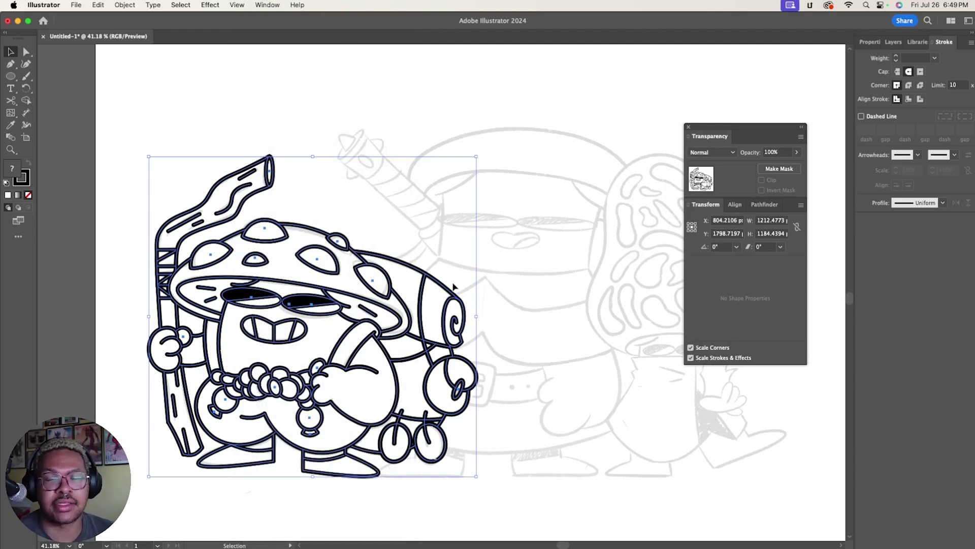
{"action": "left_click_drag", "start_coordinate": [316, 151], "coordinate": [306, 395]}
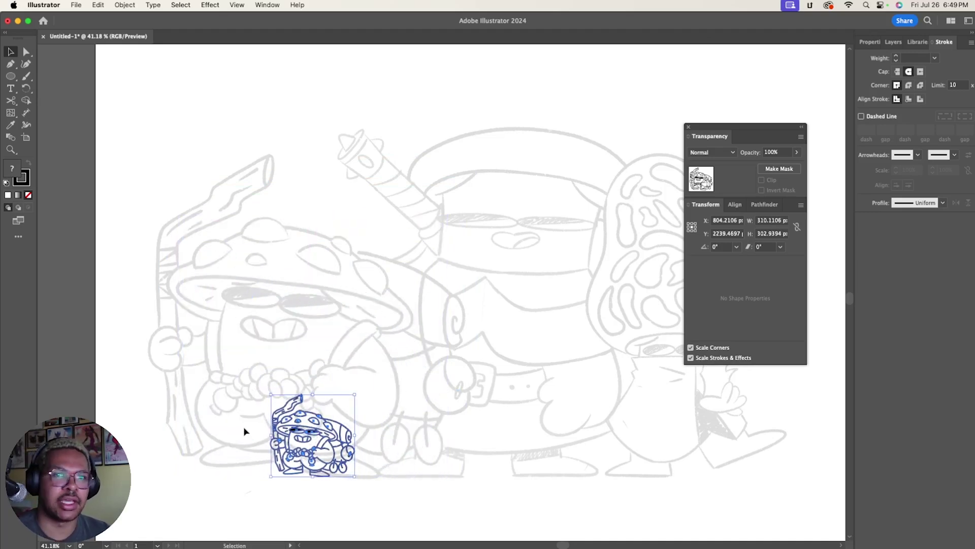
{"action": "key", "text": "super+z"}
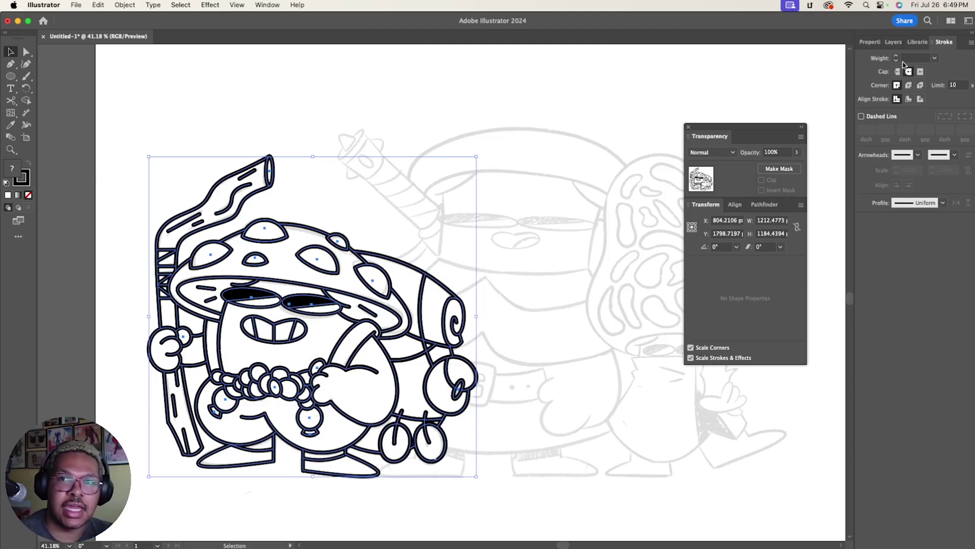
- Set the selected line art's stroke weight to 15 pt and undo a trial scaling of it
{"action": "left_click", "coordinate": [911, 58]}
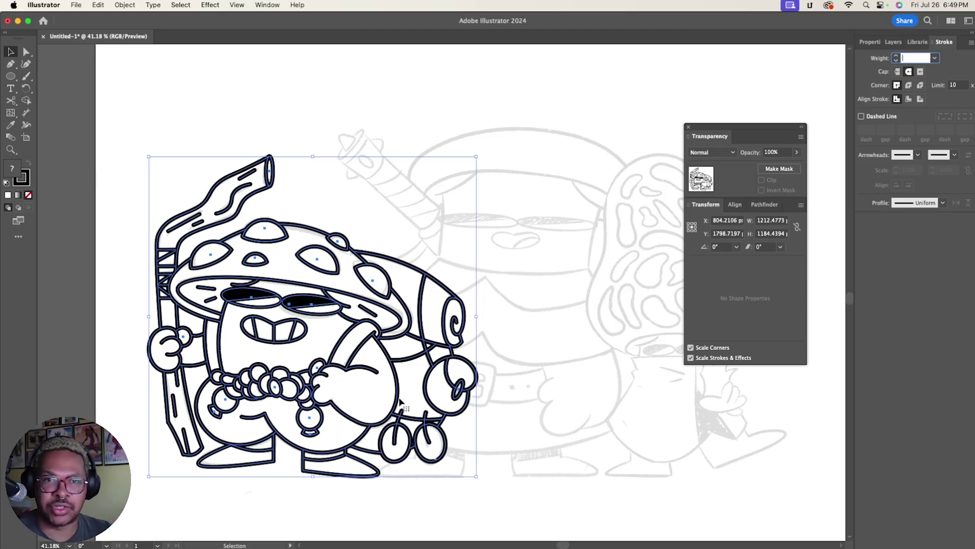
{"action": "type", "text": "15"}
{"action": "key", "text": "Return"}
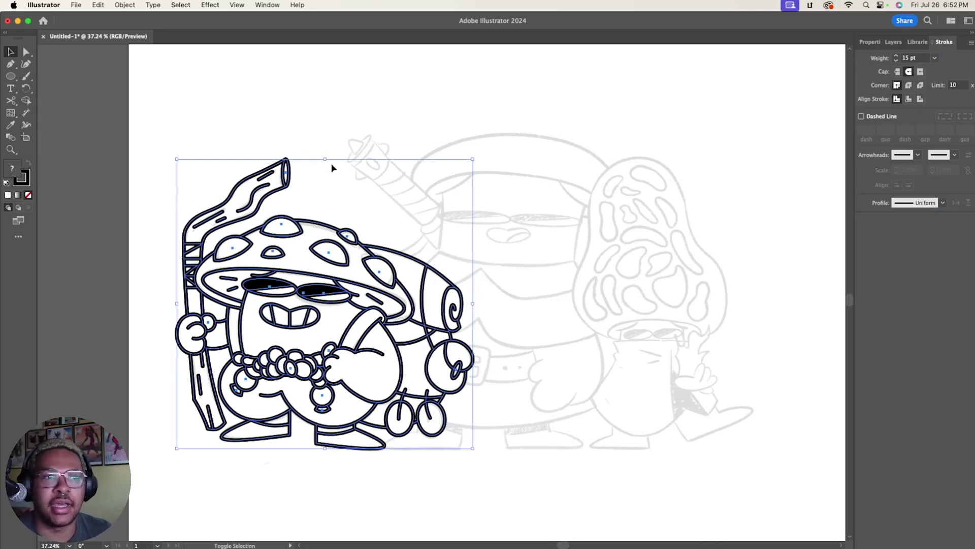
{"action": "mouse_move", "coordinate": [327, 161]}
{"action": "left_mouse_down"}
{"action": "mouse_move", "coordinate": [305, 239]}
{"action": "mouse_move", "coordinate": [305, 254]}
{"action": "mouse_move", "coordinate": [325, 262]}
{"action": "left_mouse_up"}
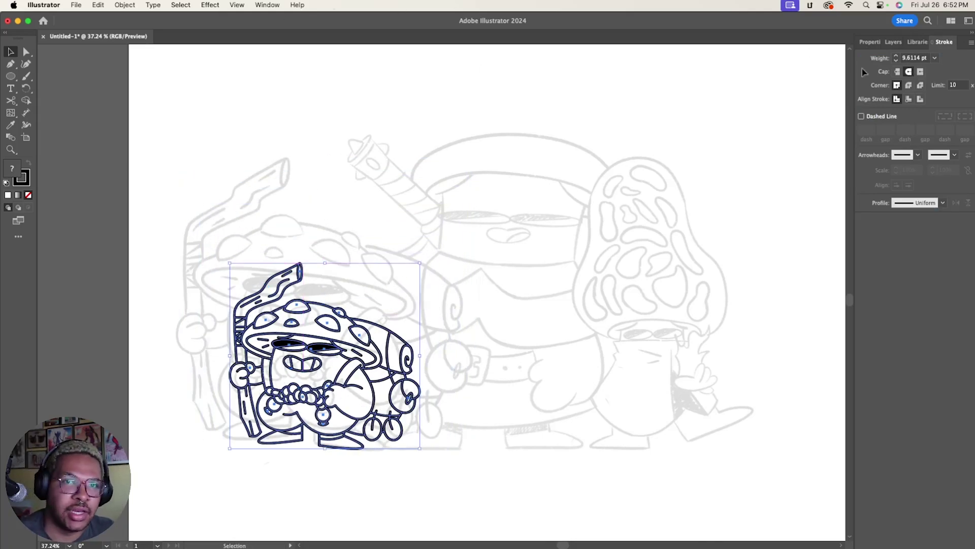
{"action": "key", "text": "super+z"}
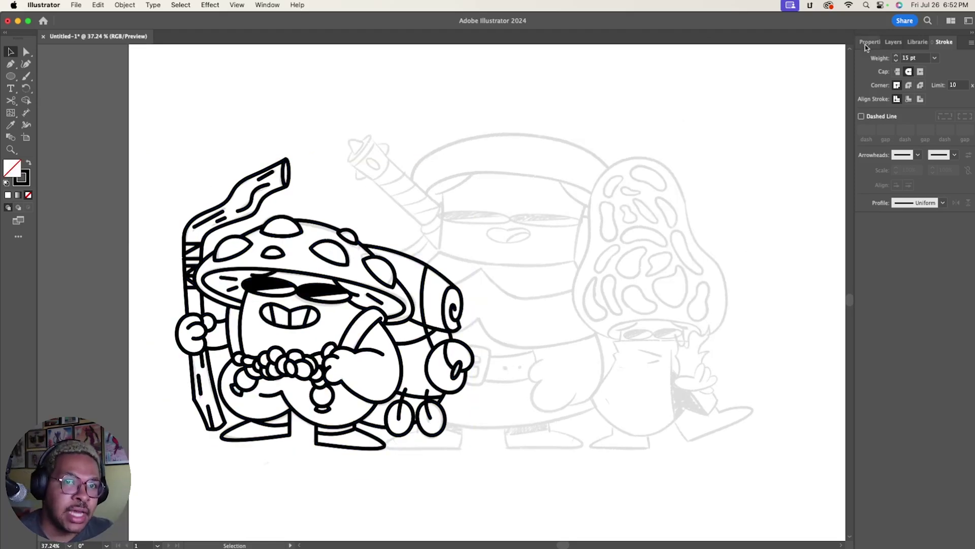
- Duplicate the mushroom character's line art and place the copy off the artboard to its left
{"action": "left_click", "coordinate": [325, 293]}
{"action": "key", "text": "a"}
{"action": "key", "text": "v"}
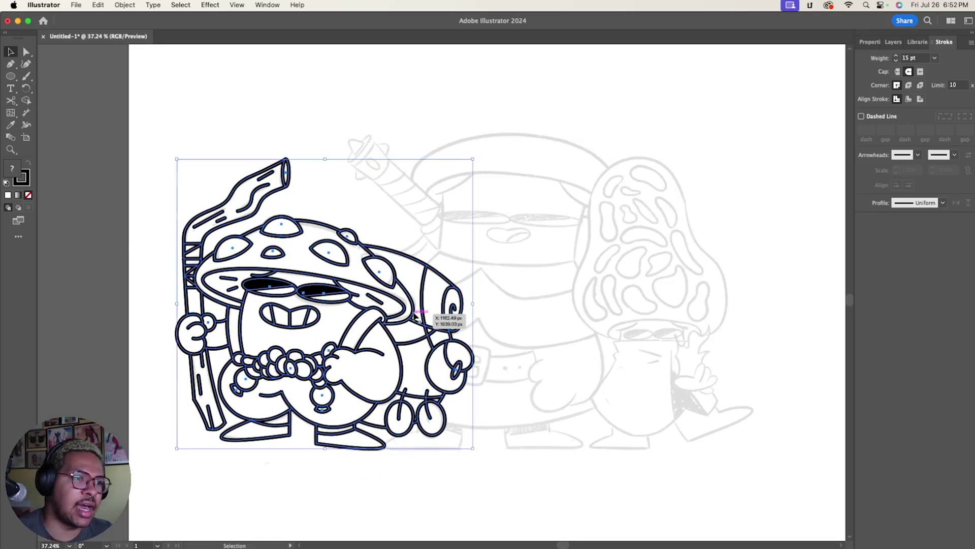
{"action": "left_click_drag", "start_coordinate": [414, 316], "coordinate": [180, 313]}
{"action": "scroll", "coordinate": [547, 344], "scroll_direction": "left", "scroll_amount": 10}
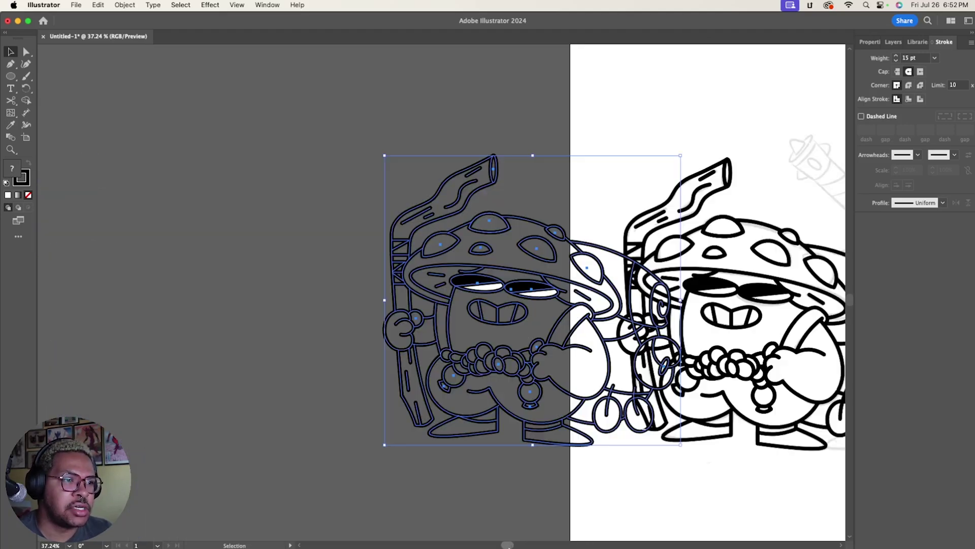
{"action": "left_click_drag", "start_coordinate": [547, 345], "coordinate": [401, 324]}
- Hide the duplicate group and move the visible character group to the top of Layer 1
{"action": "left_click_drag", "start_coordinate": [512, 545], "coordinate": [543, 541]}
{"action": "left_click", "coordinate": [892, 42]}
{"action": "left_click", "coordinate": [859, 88]}
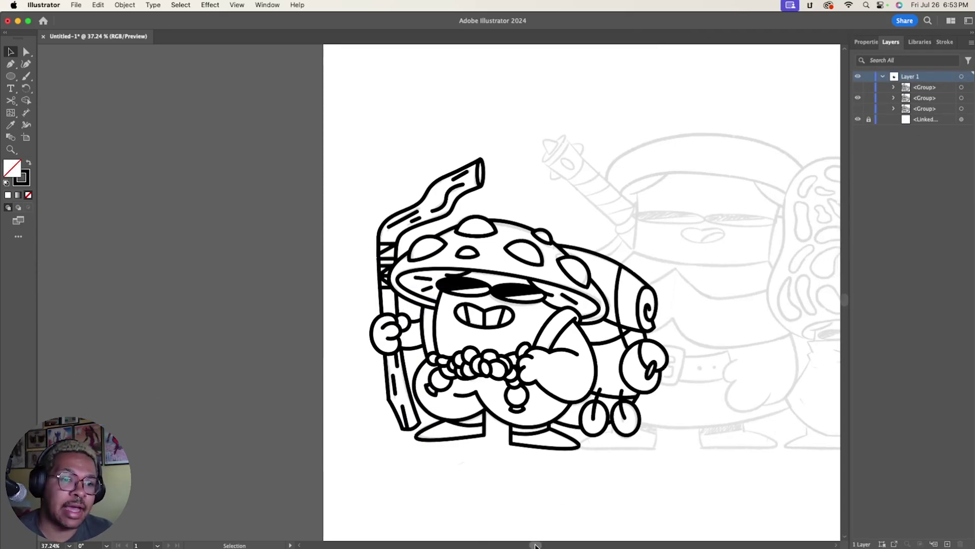
{"action": "left_click_drag", "start_coordinate": [535, 545], "coordinate": [561, 544]}
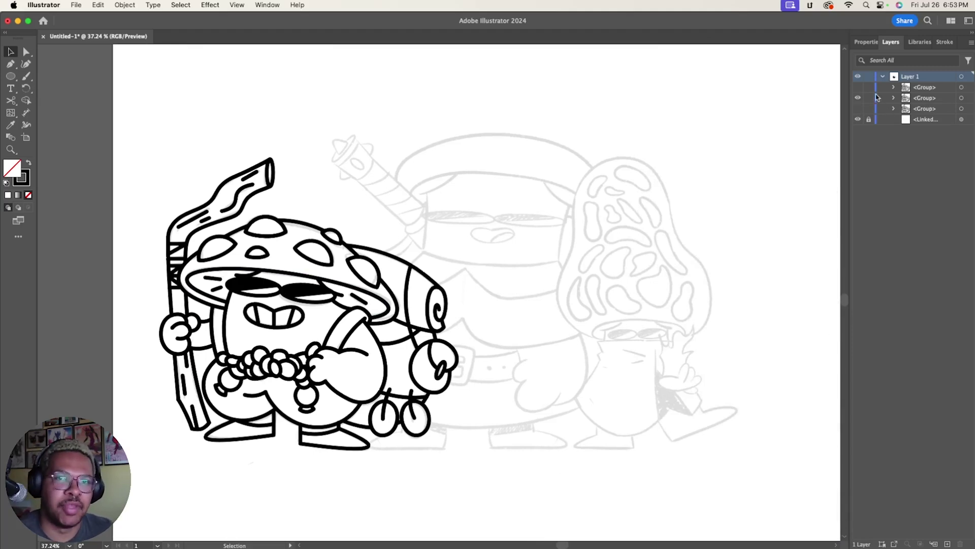
{"action": "left_click", "coordinate": [911, 99], "text": "shift"}
{"action": "left_click_drag", "start_coordinate": [912, 99], "coordinate": [908, 89]}
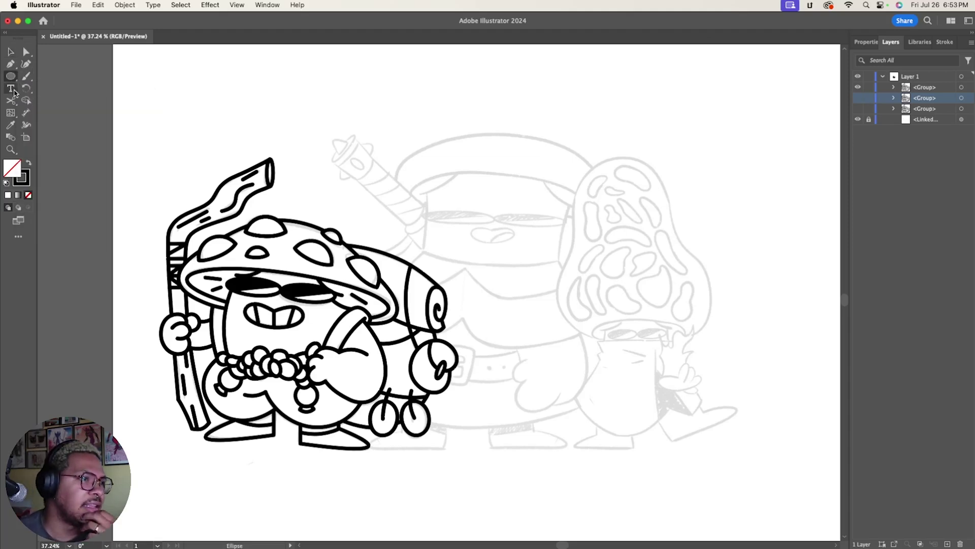
- Unlock the linked sketch image, rotate it slightly counterclockwise, nudge it upward, and lock it again
{"action": "key", "text": "v"}
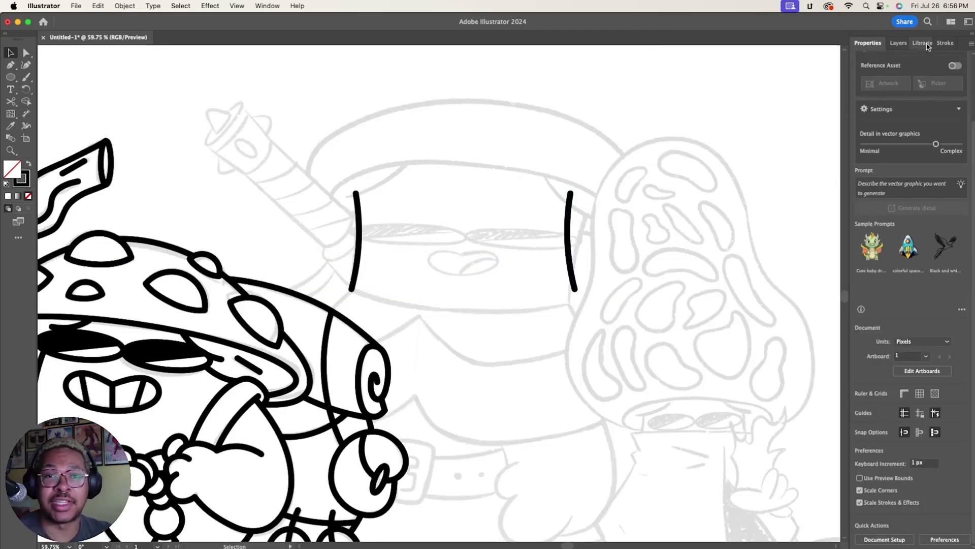
{"action": "left_click", "coordinate": [895, 44]}
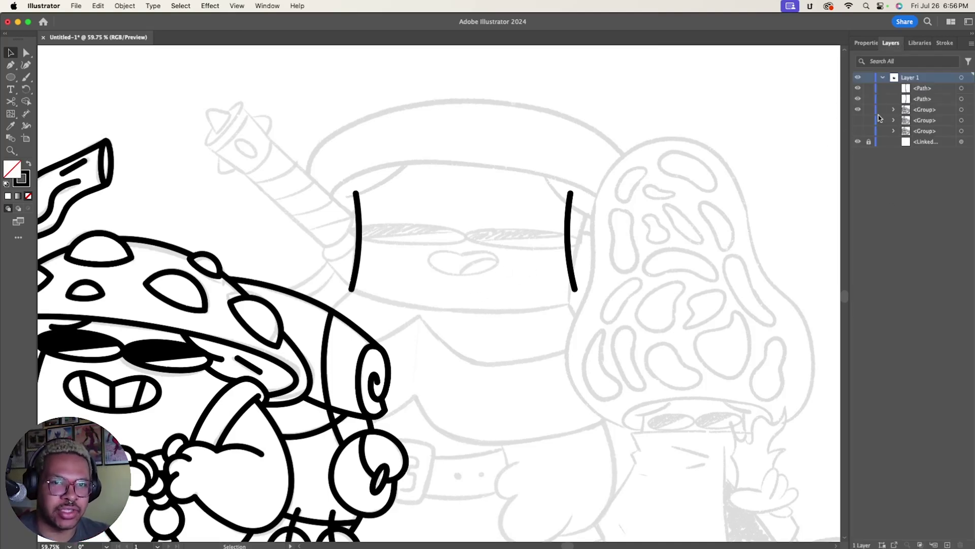
{"action": "left_click", "coordinate": [871, 142]}
{"action": "key", "text": "z"}
{"action": "scroll", "coordinate": [665, 300], "scroll_direction": "down", "scroll_amount": 5}
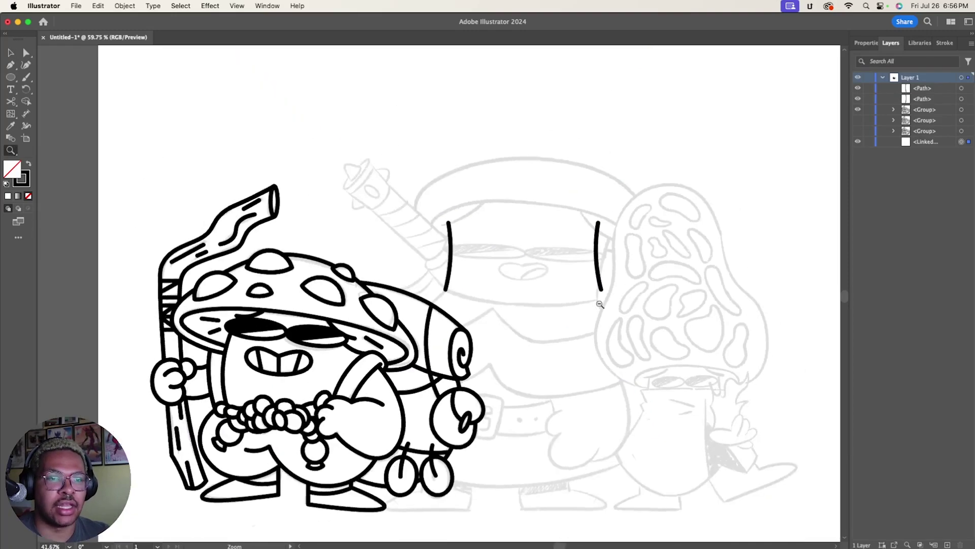
{"action": "scroll", "coordinate": [672, 308], "scroll_direction": "down", "scroll_amount": 2}
{"action": "key", "text": "v"}
{"action": "left_click_drag", "start_coordinate": [816, 504], "coordinate": [831, 495]}
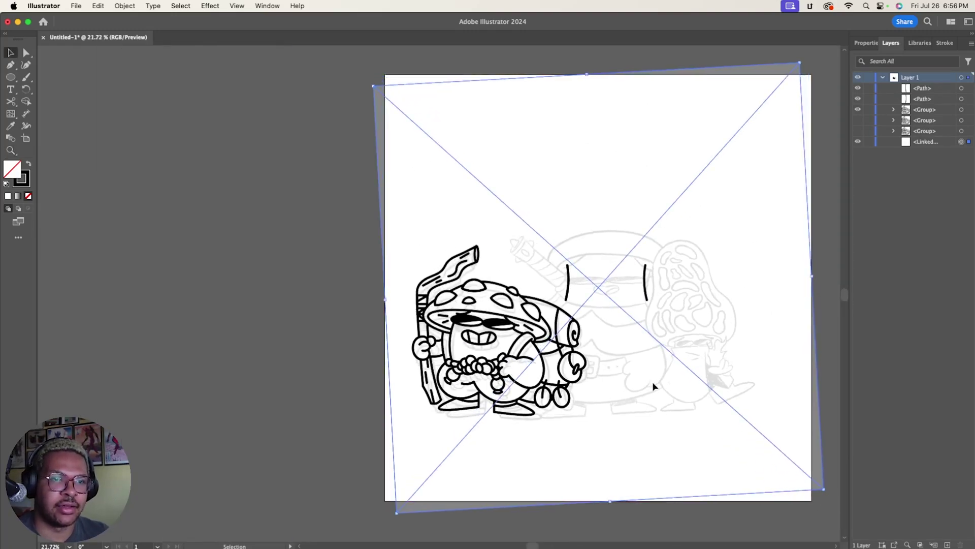
{"action": "left_click_drag", "start_coordinate": [651, 381], "coordinate": [650, 380]}
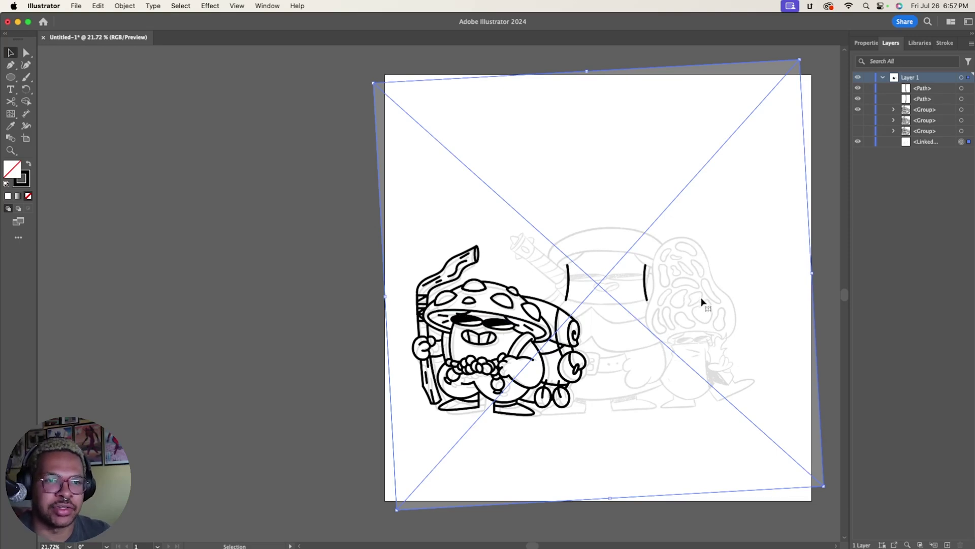
{"action": "left_click", "coordinate": [868, 142]}
- Draw a shallow curve joining the lower ends of the large mushroom's two face side lines
{"action": "key", "text": "z"}
{"action": "left_click_drag", "start_coordinate": [640, 316], "coordinate": [749, 320]}
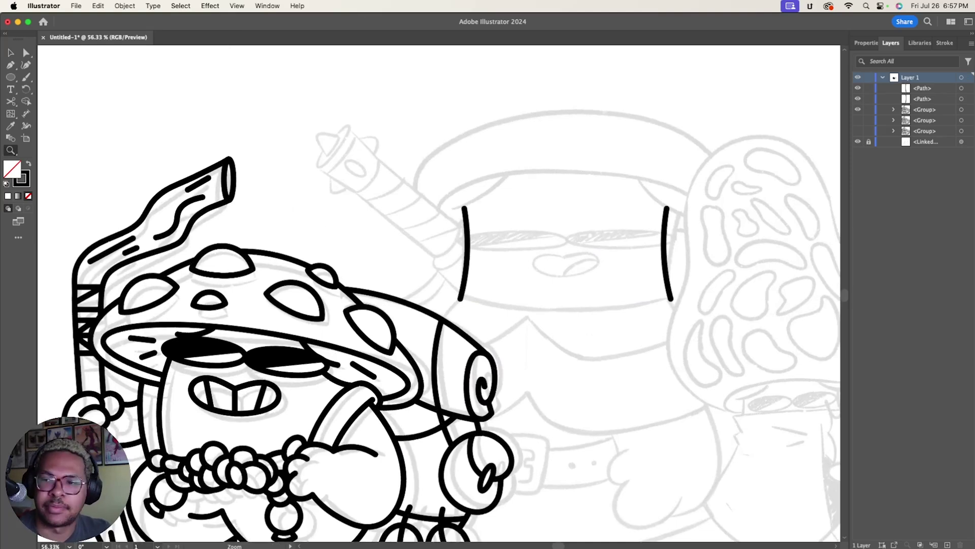
{"action": "key", "text": "shift+grave"}
{"action": "left_click", "coordinate": [462, 301]}
{"action": "left_click", "coordinate": [671, 299]}
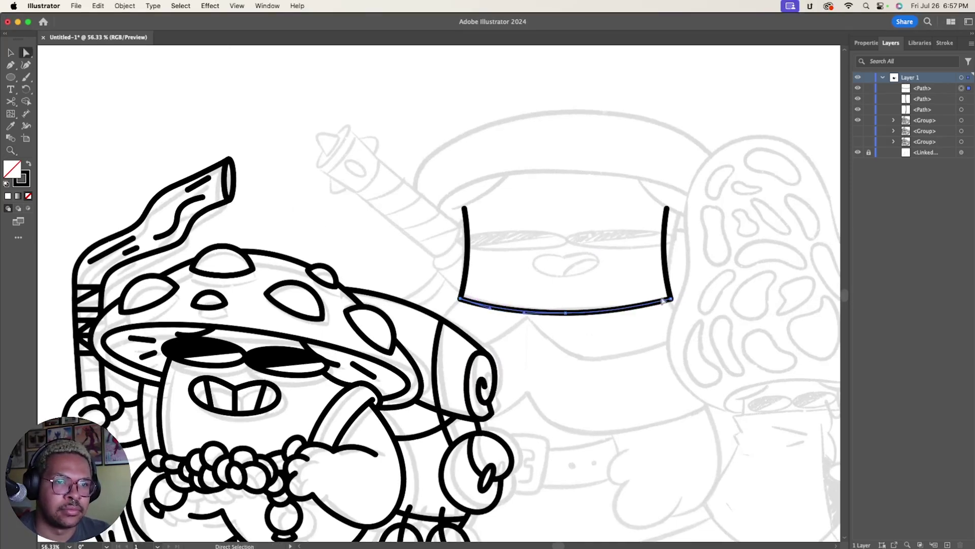
{"action": "key", "text": "Escape"}
- Trace the left flap of the collar's upper tier, from the face's lower-left corner around to the center notch
{"action": "scroll", "coordinate": [40, 92], "scroll_direction": "down", "scroll_amount": 1}
{"action": "left_click", "coordinate": [460, 287]}
{"action": "left_click", "coordinate": [426, 309]}
{"action": "left_click", "coordinate": [500, 330]}
{"action": "left_click", "coordinate": [528, 306]}
{"action": "left_click_drag", "start_coordinate": [529, 306], "coordinate": [533, 310]}
- Trace the right flap of the collar's upper tier with the Curvature tool, from the center notch to the face's lower-right corner
{"action": "left_click", "coordinate": [26, 65]}
{"action": "left_click", "coordinate": [533, 310]}
{"action": "left_click", "coordinate": [707, 318]}
{"action": "left_click", "coordinate": [672, 287]}
{"action": "key", "text": "a"}
{"action": "mouse_move", "coordinate": [647, 352]}
{"action": "left_mouse_down"}
{"action": "mouse_move", "coordinate": [643, 345]}
{"action": "mouse_move", "coordinate": [697, 333]}
{"action": "mouse_move", "coordinate": [573, 350]}
{"action": "mouse_move", "coordinate": [593, 353]}
{"action": "left_mouse_up"}
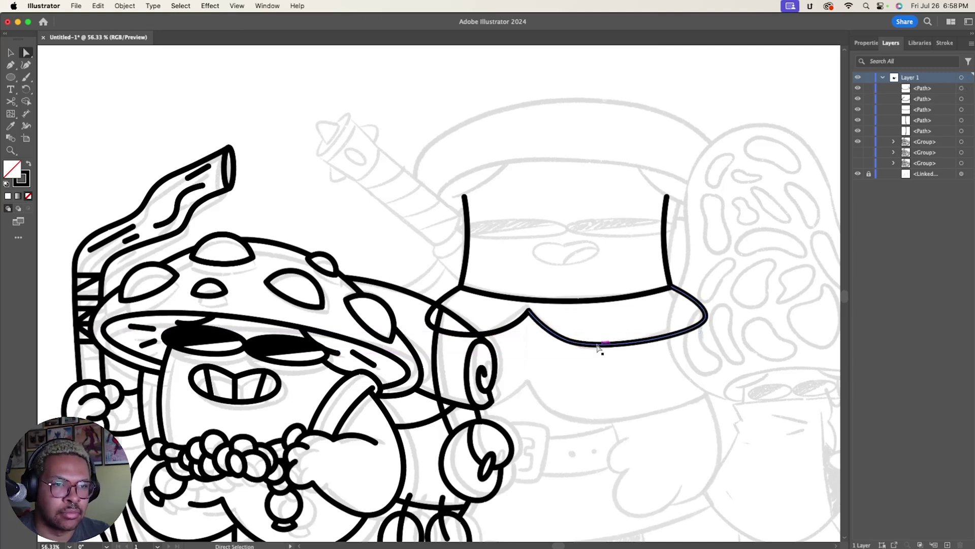
- Create a wider second collar tier below the first and fit its flap ends to the upper tier's edges
{"action": "scroll", "coordinate": [592, 353], "scroll_direction": "down", "scroll_amount": 2}
{"action": "key", "text": "v"}
{"action": "left_click", "coordinate": [562, 297]}
{"action": "left_click_drag", "start_coordinate": [562, 297], "coordinate": [538, 352]}
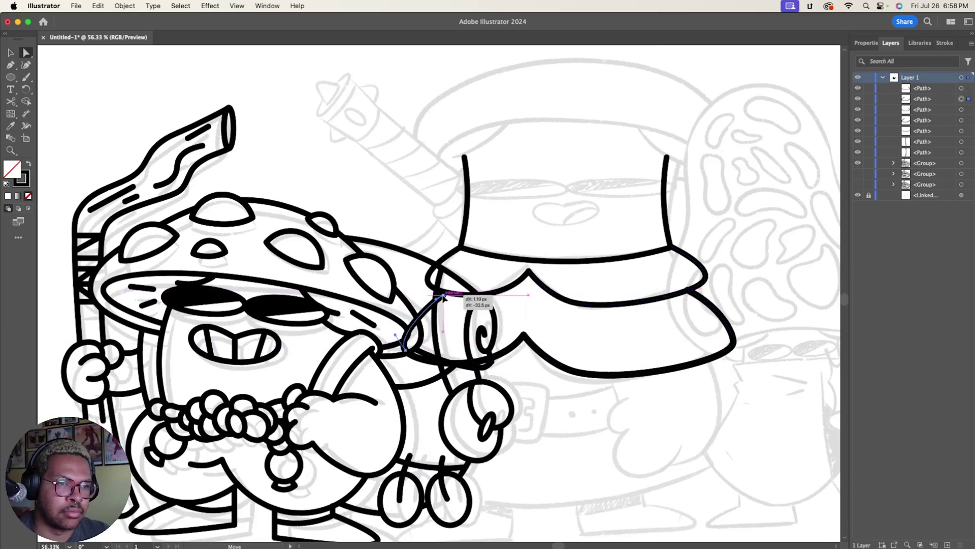
{"action": "left_click", "coordinate": [733, 337]}
{"action": "left_click", "coordinate": [124, 6]}
{"action": "mouse_move", "coordinate": [249, 275]}
{"action": "left_click", "coordinate": [289, 338]}
{"action": "left_click", "coordinate": [570, 334]}
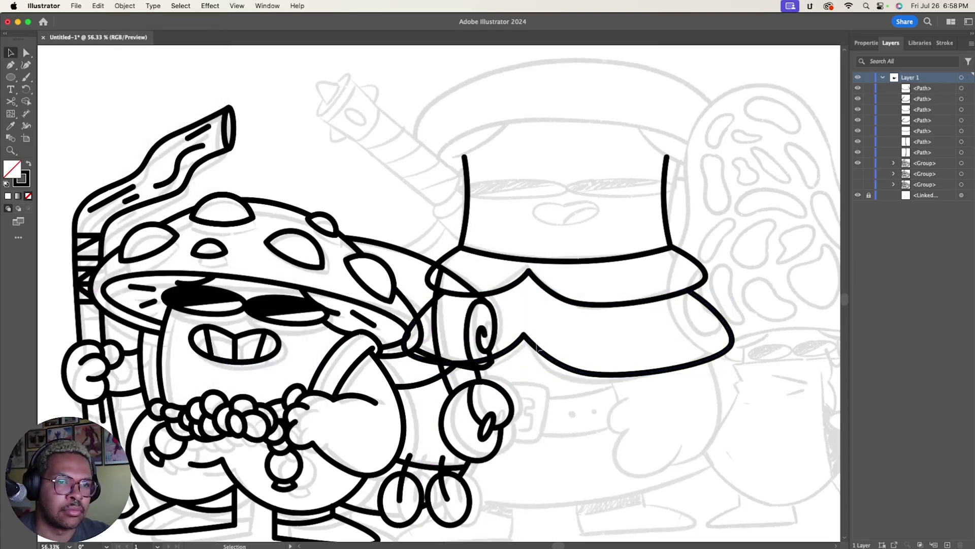
- Hide the first character's group and trace the curved bottom hem of the large mushroom's robe
{"action": "scroll", "coordinate": [619, 445], "scroll_direction": "down", "scroll_amount": 5}
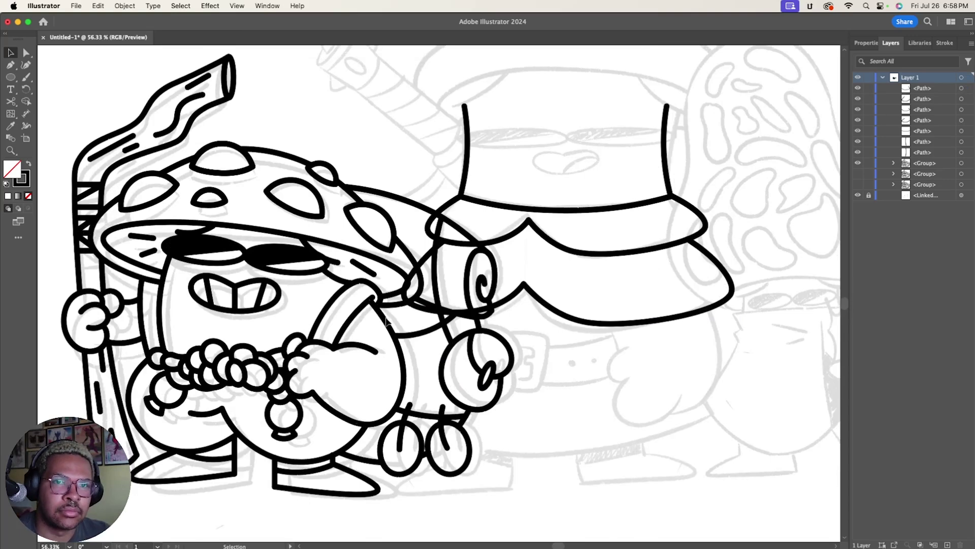
{"action": "key", "text": "super+3"}
{"action": "scroll", "coordinate": [430, 370], "scroll_direction": "up", "scroll_amount": 1}
{"action": "key", "text": "shift+grave"}
{"action": "left_click", "coordinate": [422, 429]}
{"action": "left_click", "coordinate": [571, 460]}
{"action": "left_click", "coordinate": [722, 425]}
- Draw straight left and right robe sides from the lower collar tier to the ends of the hem
{"action": "mouse_move", "coordinate": [10, 76]}
{"action": "left_mouse_down"}
{"action": "mouse_move", "coordinate": [58, 107]}
{"action": "mouse_move", "coordinate": [69, 126]}
{"action": "left_mouse_up"}
{"action": "mouse_move", "coordinate": [439, 321]}
{"action": "left_mouse_down"}
{"action": "mouse_move", "coordinate": [414, 425]}
{"action": "mouse_move", "coordinate": [401, 424]}
{"action": "left_mouse_up"}
{"action": "key", "text": "a"}
{"action": "left_click_drag", "start_coordinate": [722, 425], "coordinate": [740, 416]}
{"action": "key", "text": "backslash"}
{"action": "left_click", "coordinate": [733, 325]}
{"action": "scroll", "coordinate": [733, 325], "scroll_direction": "down", "scroll_amount": 1}
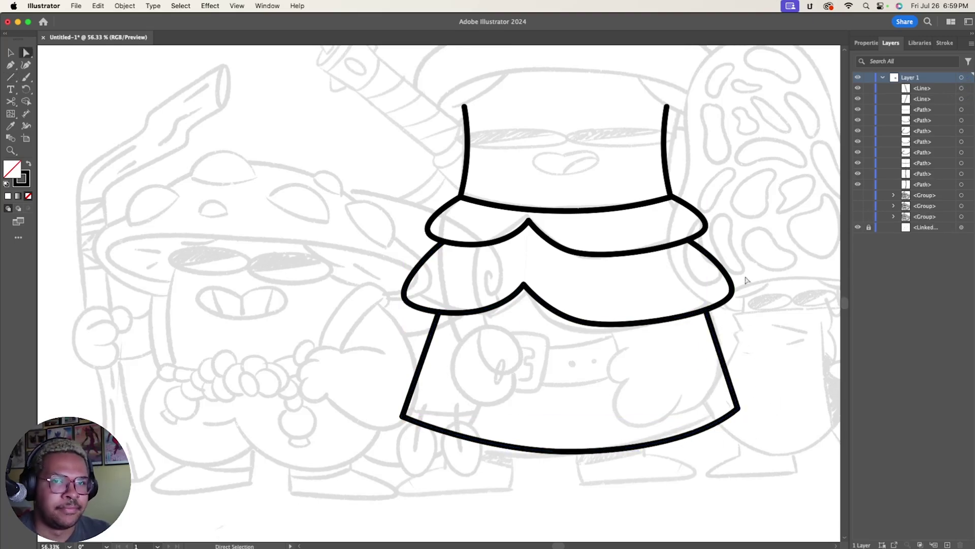
- Show the first character's group, copy its right shoe from inside the group, and hide the group again
{"action": "left_click", "coordinate": [857, 195]}
{"action": "key", "text": "v"}
{"action": "double_click", "coordinate": [325, 480]}
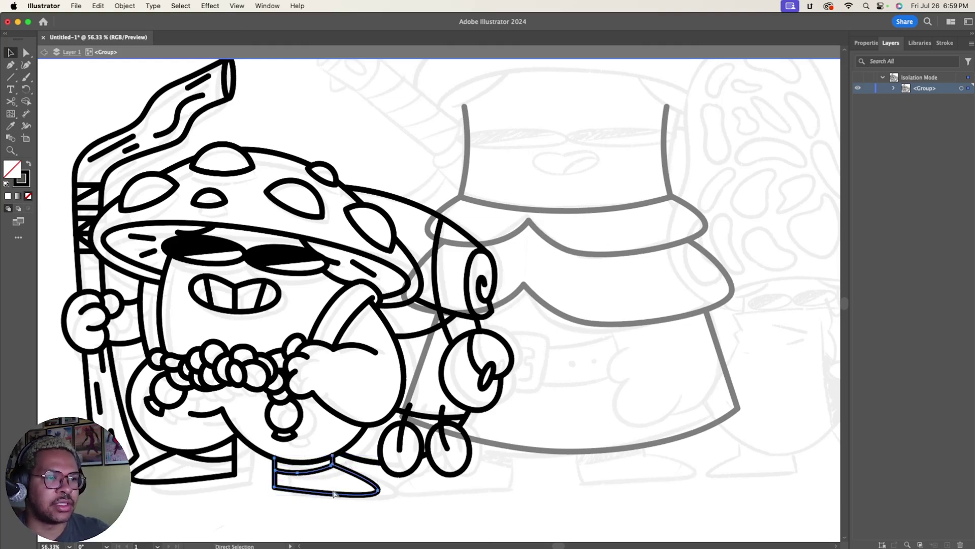
{"action": "key", "text": "super+v"}
{"action": "double_click", "coordinate": [500, 476]}
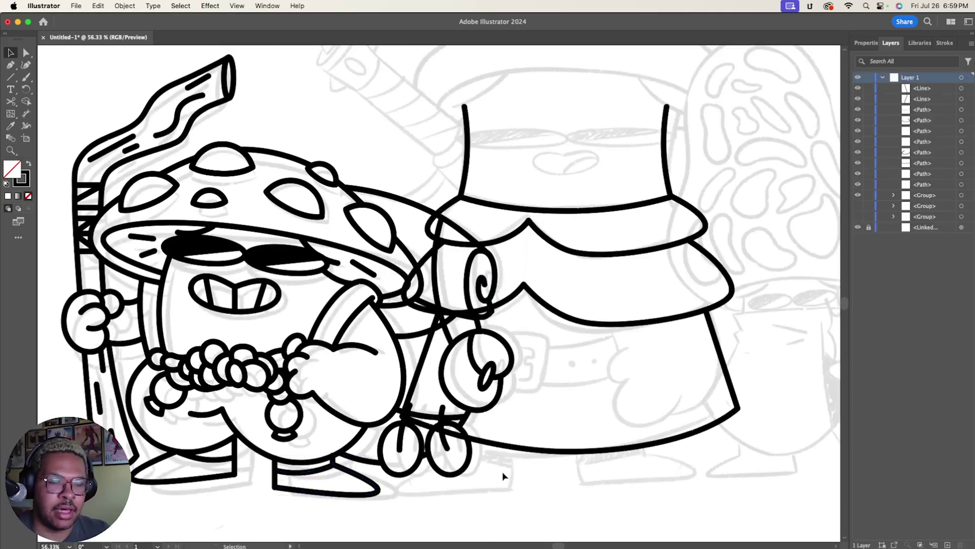
{"action": "left_click", "coordinate": [859, 196]}
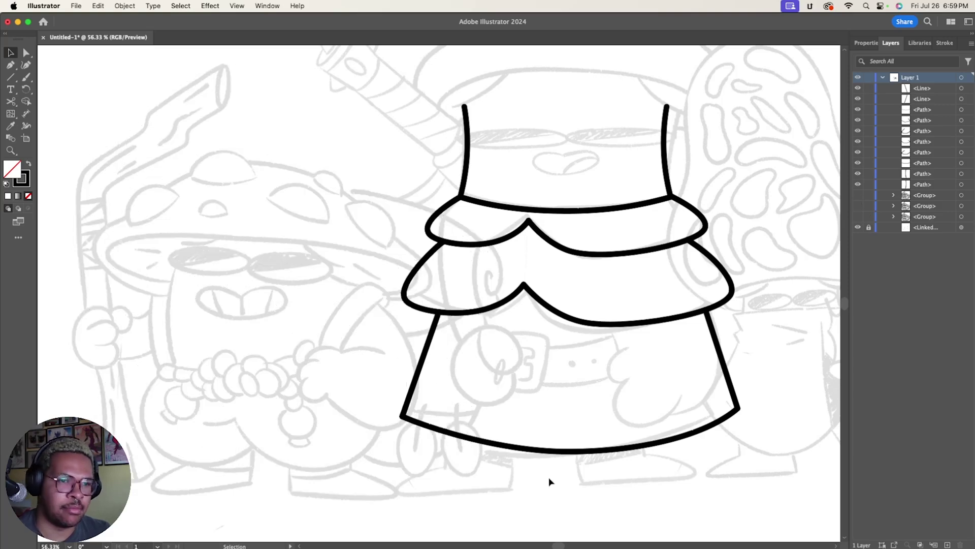
- Paste the shoe beneath the right part of the robe and extend its inner leg line to the hem
{"action": "key", "text": "super+v"}
{"action": "left_click_drag", "start_coordinate": [444, 287], "coordinate": [641, 465]}
{"action": "key", "text": "a"}
{"action": "left_click", "coordinate": [590, 449]}
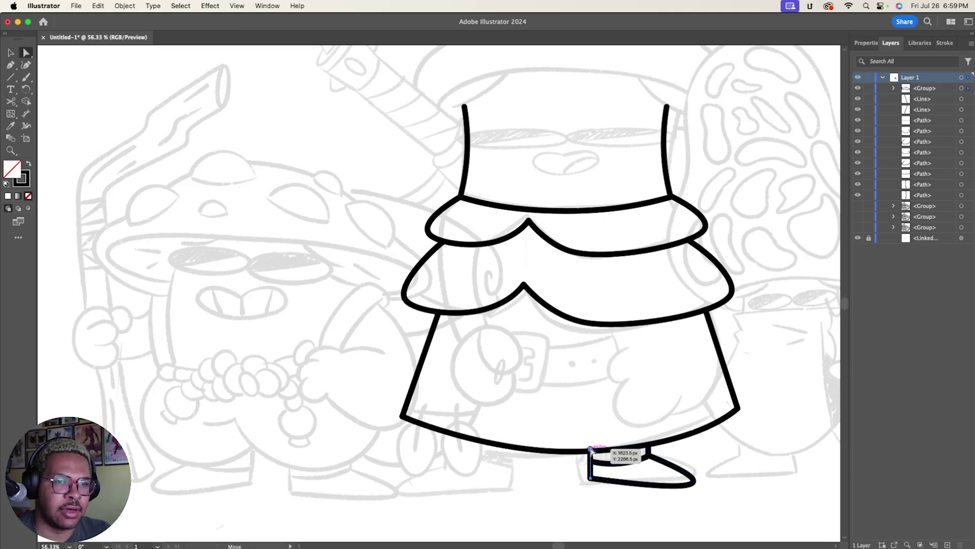
- Duplicate the shoe in place, mirror the copy horizontally, and move it under the left part of the robe
{"action": "left_click", "coordinate": [639, 466]}
{"action": "right_click", "coordinate": [659, 461]}
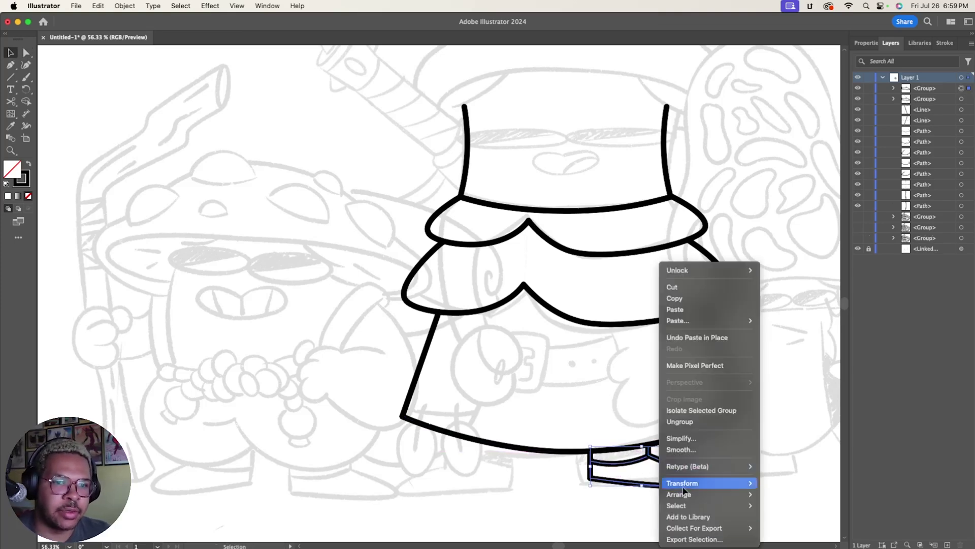
{"action": "mouse_move", "coordinate": [701, 490]}
{"action": "left_click", "coordinate": [776, 482]}
{"action": "left_click", "coordinate": [442, 330]}
{"action": "left_click_drag", "start_coordinate": [678, 465], "coordinate": [479, 465]}
- Stretch both shoes horizontally to fit the sketch, making the right one about 332 px wide
{"action": "left_click_drag", "start_coordinate": [411, 465], "coordinate": [371, 466]}
{"action": "left_click", "coordinate": [686, 477]}
{"action": "left_click_drag", "start_coordinate": [695, 467], "coordinate": [736, 475]}
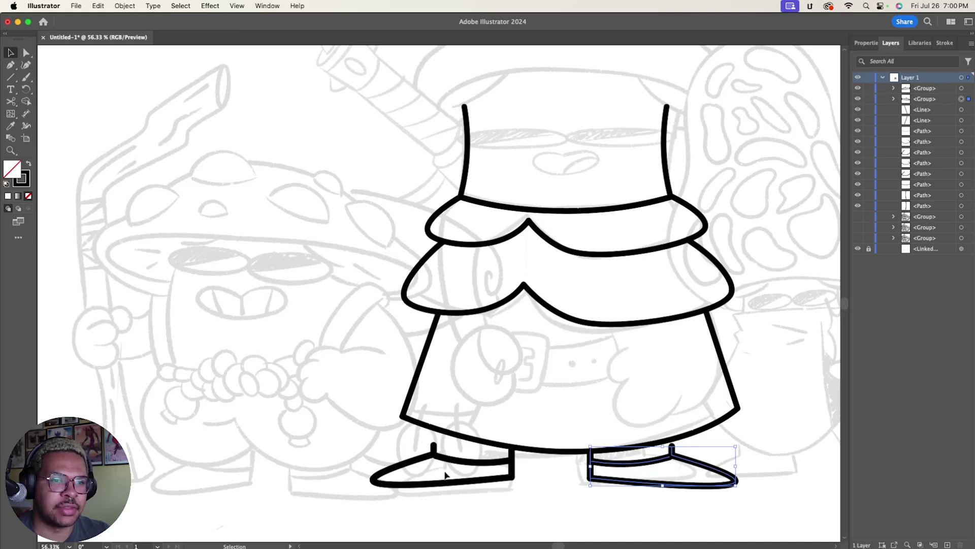
{"action": "left_click_drag", "start_coordinate": [737, 466], "coordinate": [714, 464]}
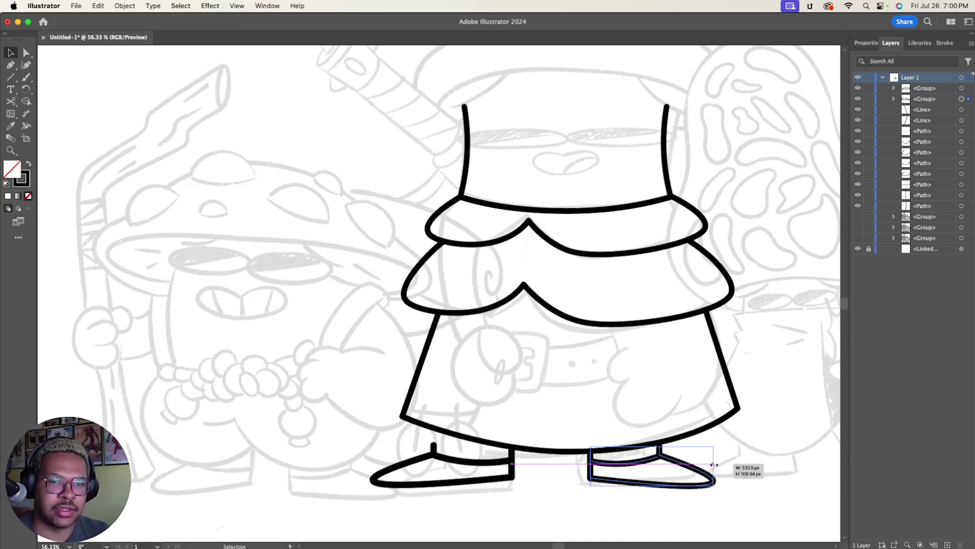
{"action": "left_click", "coordinate": [413, 461]}
{"action": "left_click_drag", "start_coordinate": [373, 465], "coordinate": [387, 465]}
- Shift the left shoe inward and extend its outer ankle line up to the robe's hem
{"action": "key", "text": "a"}
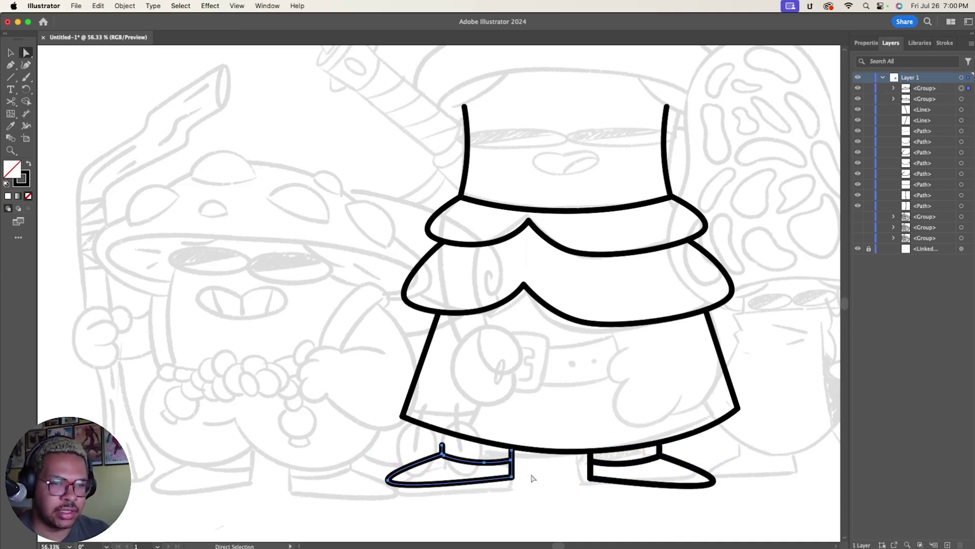
{"action": "key", "text": "v"}
{"action": "left_click_drag", "start_coordinate": [511, 475], "coordinate": [533, 475]}
{"action": "key", "text": "a"}
{"action": "left_click_drag", "start_coordinate": [464, 445], "coordinate": [463, 437]}
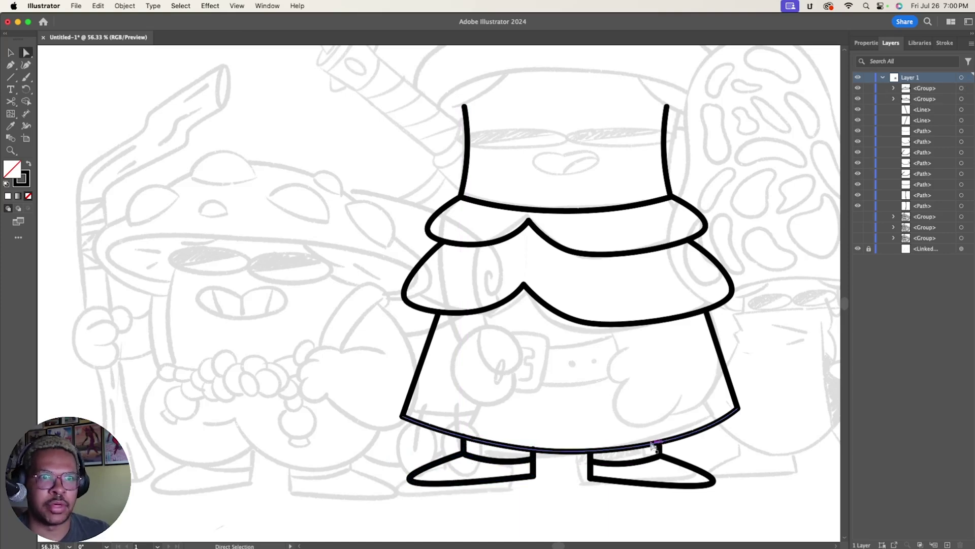
- Match the stroke of both shoes to the robe's hem with the Eyedropper
{"action": "left_click", "coordinate": [611, 480]}
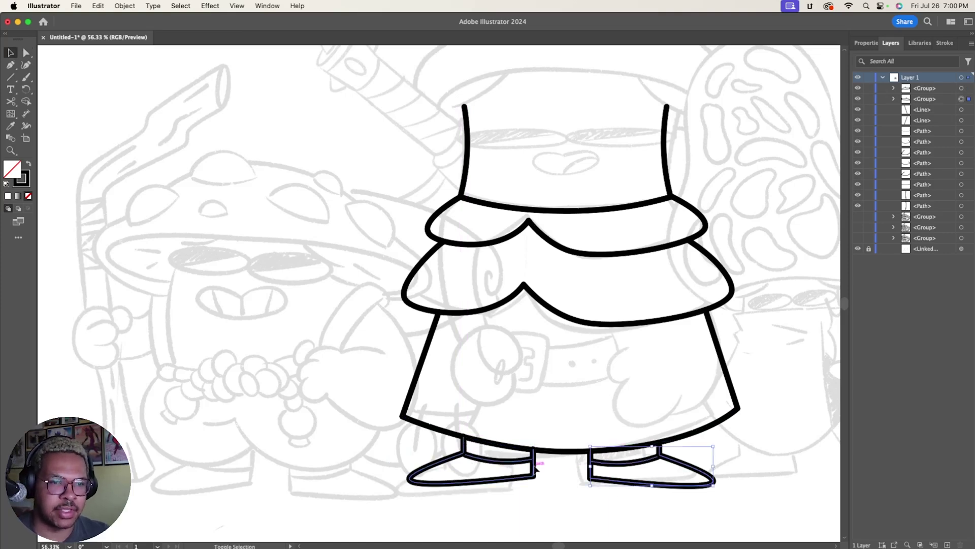
{"action": "left_click", "coordinate": [534, 467], "text": "shift"}
{"action": "key", "text": "i"}
{"action": "left_click", "coordinate": [570, 448]}
{"action": "key", "text": "a"}
{"action": "left_click", "coordinate": [573, 391]}
- Adjust the anchor points at the outer ankles so both shoes' cuff curves meet their leg lines cleanly
{"action": "left_click_drag", "start_coordinate": [658, 450], "coordinate": [659, 458]}
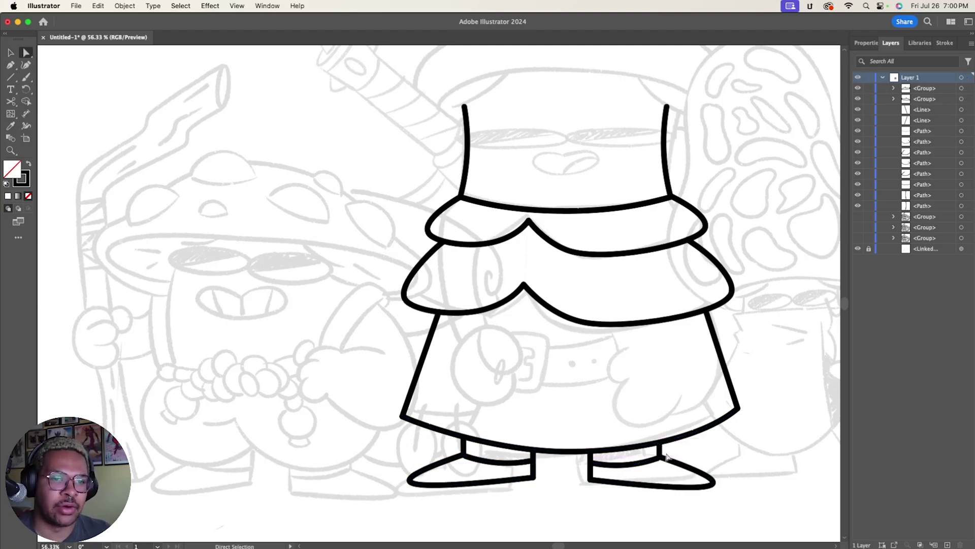
{"action": "left_click_drag", "start_coordinate": [657, 466], "coordinate": [711, 462]}
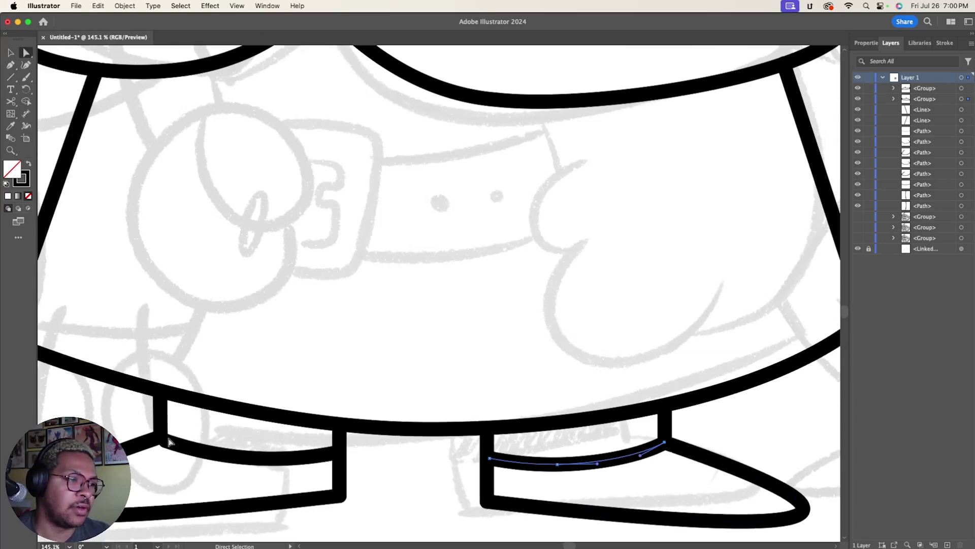
{"action": "left_click_drag", "start_coordinate": [166, 443], "coordinate": [167, 442]}
{"action": "key", "text": "z"}
{"action": "left_click_drag", "start_coordinate": [435, 488], "coordinate": [371, 474]}
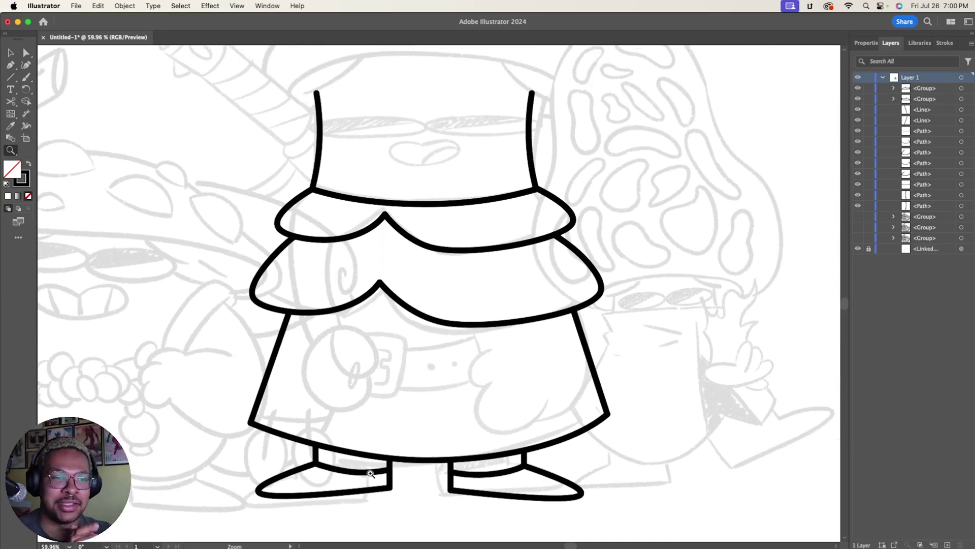
{"action": "scroll", "coordinate": [379, 304], "scroll_direction": "up", "scroll_amount": 1}
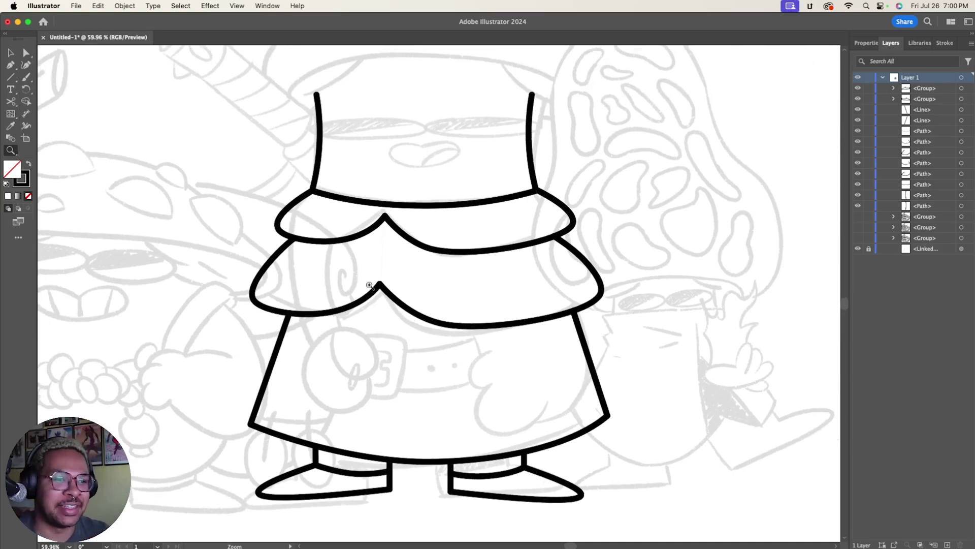
- Add two copies of the hem curve across the robe as belt edges and trim the excess beyond its sides
{"action": "key", "text": "ctrl+v"}
{"action": "key", "text": "ctrl+v"}
{"action": "key", "text": "c"}
{"action": "left_click", "coordinate": [578, 321]}
{"action": "key", "text": "Delete"}
- Draw the belt buckle's outer frame as a rectangle, round its corners, and tilt it slightly
{"action": "key", "text": "m"}
{"action": "left_click_drag", "start_coordinate": [339, 326], "coordinate": [414, 406]}
{"action": "key", "text": "a"}
{"action": "left_click_drag", "start_coordinate": [418, 343], "coordinate": [406, 351]}
{"action": "key", "text": "v"}
{"action": "mouse_move", "coordinate": [416, 416]}
{"action": "left_mouse_down"}
{"action": "mouse_move", "coordinate": [407, 408]}
{"action": "mouse_move", "coordinate": [404, 423]}
{"action": "left_mouse_up"}
- Duplicate the buckle frame in place twice, shrinking each copy to form a nested inner frame and small notch
{"action": "key", "text": "ctrl+c"}
{"action": "key", "text": "ctrl+f"}
{"action": "mouse_move", "coordinate": [404, 376]}
{"action": "left_mouse_down"}
{"action": "mouse_move", "coordinate": [394, 375]}
{"action": "mouse_move", "coordinate": [397, 386]}
{"action": "left_mouse_up"}
{"action": "key", "text": "ctrl+c"}
{"action": "key", "text": "ctrl+f"}
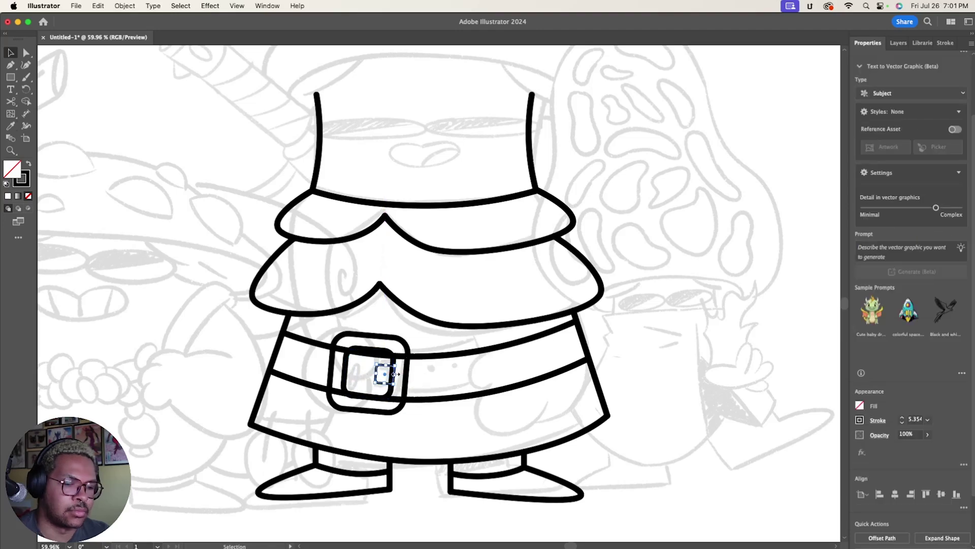
- Cut and connect the inner buckle frames into one C-shaped outline, and trim the belt lines inside the buckle
{"action": "key", "text": "c"}
{"action": "scroll", "coordinate": [386, 371], "scroll_direction": "up", "scroll_amount": 5}
{"action": "key", "text": "a"}
{"action": "left_click", "coordinate": [418, 376]}
{"action": "key", "text": "Delete"}
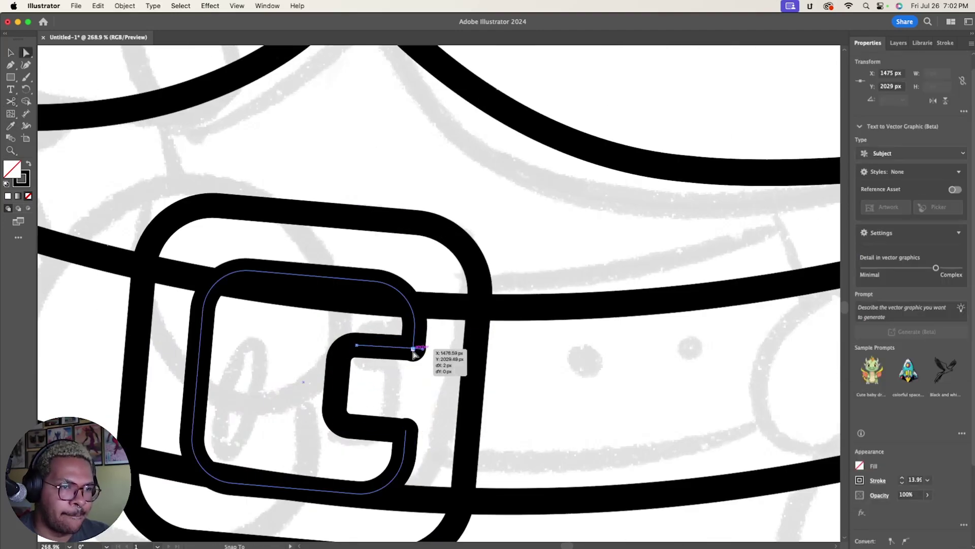
{"action": "scroll", "coordinate": [420, 360], "scroll_direction": "up", "scroll_amount": 3}
{"action": "scroll", "coordinate": [427, 406], "scroll_direction": "down", "scroll_amount": 5}
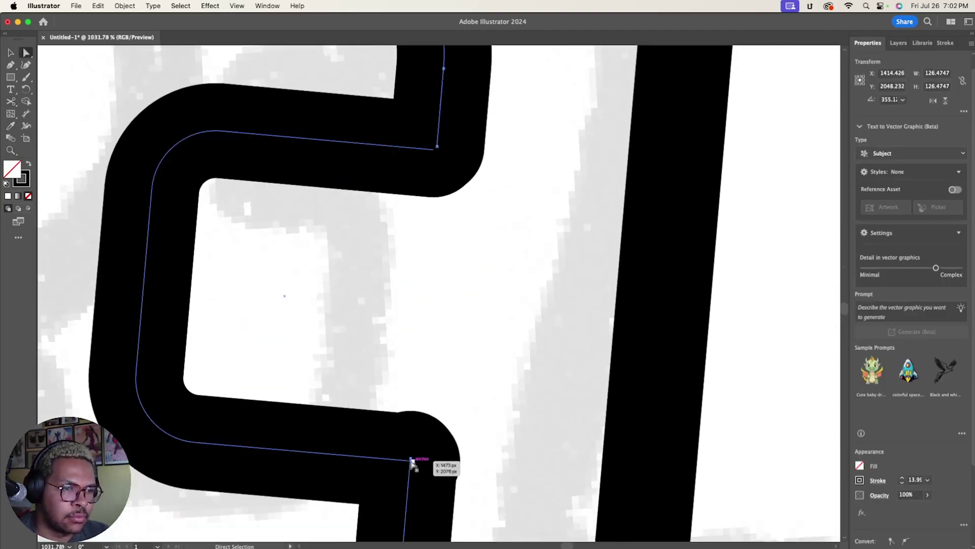
{"action": "scroll", "coordinate": [302, 222], "scroll_direction": "down", "scroll_amount": 5}
{"action": "scroll", "coordinate": [488, 274], "scroll_direction": "down", "scroll_amount": 2}
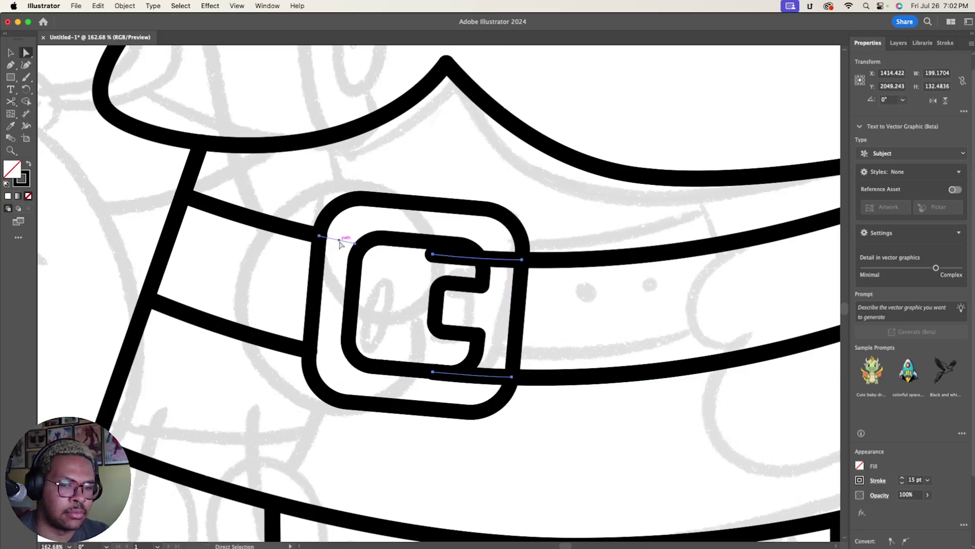
- Draw the short inner sleeve line and the rounded thumb curve of the right hand over the belt
{"action": "scroll", "coordinate": [635, 333], "scroll_direction": "down", "scroll_amount": 3}
{"action": "scroll", "coordinate": [564, 546], "scroll_direction": "right", "scroll_amount": 5}
{"action": "key", "text": "shift+grave"}
{"action": "left_click", "coordinate": [402, 242]}
{"action": "left_click", "coordinate": [422, 276]}
{"action": "key", "text": "Escape"}
{"action": "left_click", "coordinate": [432, 281]}
{"action": "left_click", "coordinate": [404, 310]}
{"action": "left_click", "coordinate": [432, 336]}
- Draw the rounded lower curve of the right hand and the outer arm curve leading up to the collar
{"action": "left_click", "coordinate": [476, 421]}
{"action": "left_click", "coordinate": [412, 370]}
{"action": "left_click", "coordinate": [442, 327]}
{"action": "key", "text": "a"}
{"action": "left_click", "coordinate": [598, 285]}
{"action": "left_click", "coordinate": [503, 389]}
- Cut the belt and robe lines with the Scissors tool and delete the segments covered by the right hand and arm
{"action": "key", "text": "c"}
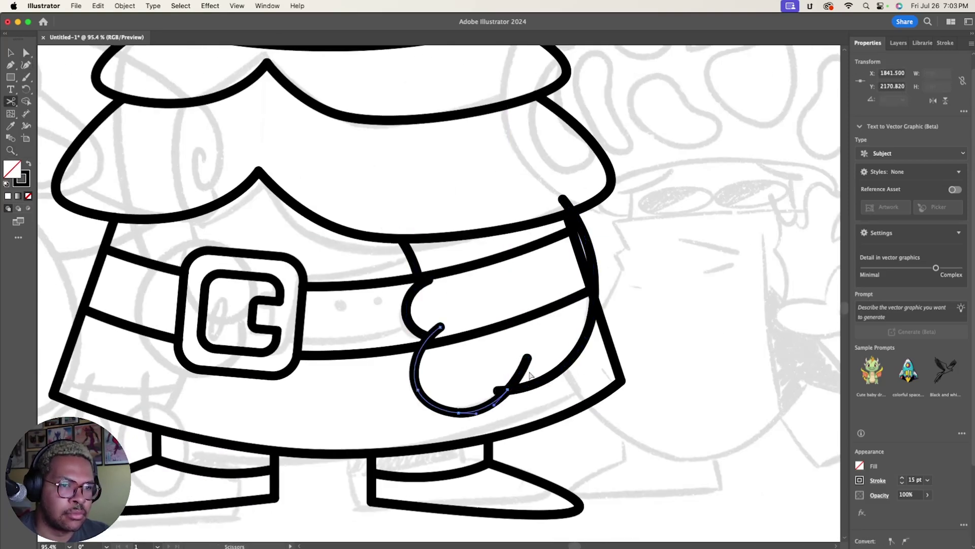
{"action": "left_click", "coordinate": [544, 311]}
{"action": "left_click", "coordinate": [435, 274], "text": "shift"}
{"action": "key", "text": "Delete"}
{"action": "left_click", "coordinate": [428, 339]}
{"action": "left_click", "coordinate": [114, 6]}
{"action": "left_click", "coordinate": [249, 349]}
- Add two small solid black dots as belt holes between the buckle and the right hand
{"action": "key", "text": "super+shift+a"}
{"action": "key", "text": "l"}
{"action": "mouse_move", "coordinate": [330, 315]}
{"action": "left_mouse_down"}
{"action": "mouse_move", "coordinate": [343, 328]}
{"action": "mouse_move", "coordinate": [385, 320]}
{"action": "left_mouse_up"}
{"action": "key", "text": "v"}
- Trim the left arm's ellipse to an arc outside the robe and match its stroke to the existing line art
{"action": "scroll", "coordinate": [385, 320], "scroll_direction": "down", "scroll_amount": 3}
{"action": "scroll", "coordinate": [355, 325], "scroll_direction": "left", "scroll_amount": 5}
{"action": "key", "text": "c"}
{"action": "left_click", "coordinate": [354, 364]}
{"action": "left_click", "coordinate": [389, 371], "text": "super"}
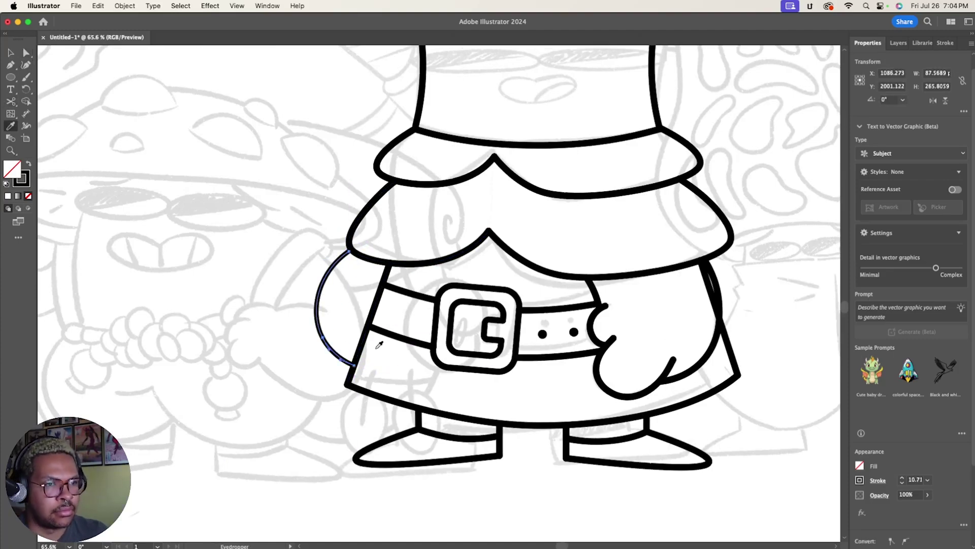
{"action": "left_click", "coordinate": [433, 337]}
- Draw the cap with a large outer ellipse and a smaller underside ellipse, shaping them to end at the face's sides
{"action": "scroll", "coordinate": [432, 337], "scroll_direction": "up", "scroll_amount": 2}
{"action": "key", "text": "a"}
{"action": "scroll", "coordinate": [438, 294], "scroll_direction": "up", "scroll_amount": 5}
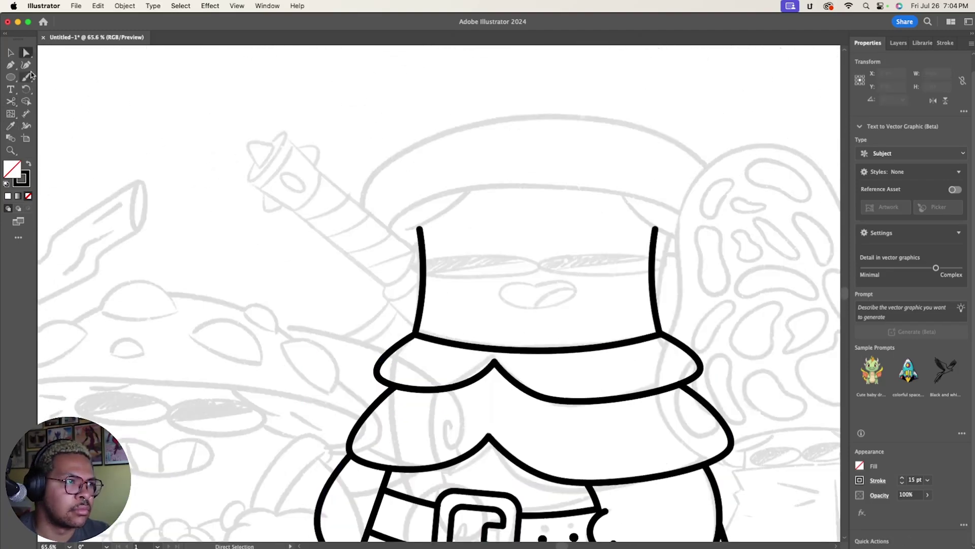
{"action": "key", "text": "l"}
{"action": "mouse_move", "coordinate": [361, 115]}
{"action": "left_mouse_down"}
{"action": "mouse_move", "coordinate": [752, 277]}
{"action": "mouse_move", "coordinate": [741, 285]}
{"action": "mouse_move", "coordinate": [727, 269]}
{"action": "left_mouse_up"}
{"action": "left_click_drag", "start_coordinate": [394, 202], "coordinate": [696, 270]}
{"action": "left_click_drag", "start_coordinate": [545, 202], "coordinate": [546, 185]}
{"action": "key", "text": "a"}
{"action": "key", "text": "ctrl+["}
{"action": "left_click", "coordinate": [483, 305]}
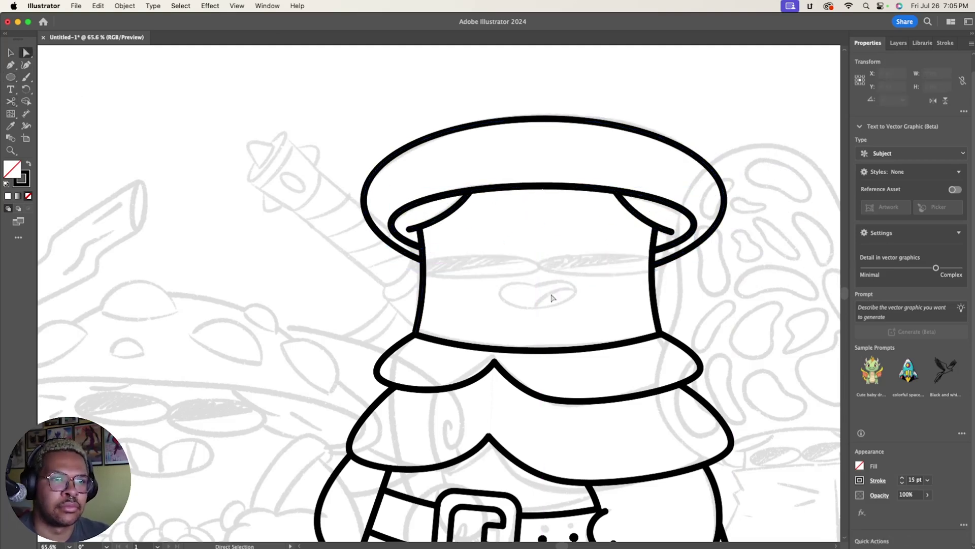
- Draw a narrow tilted ellipse about 95 by 111 px at the sword handle's end and place a copied arc beside it
{"action": "scroll", "coordinate": [405, 230], "scroll_direction": "down", "scroll_amount": 2}
{"action": "scroll", "coordinate": [405, 229], "scroll_direction": "up", "scroll_amount": 3}
{"action": "left_click", "coordinate": [9, 53]}
{"action": "left_click_drag", "start_coordinate": [297, 209], "coordinate": [305, 175]}
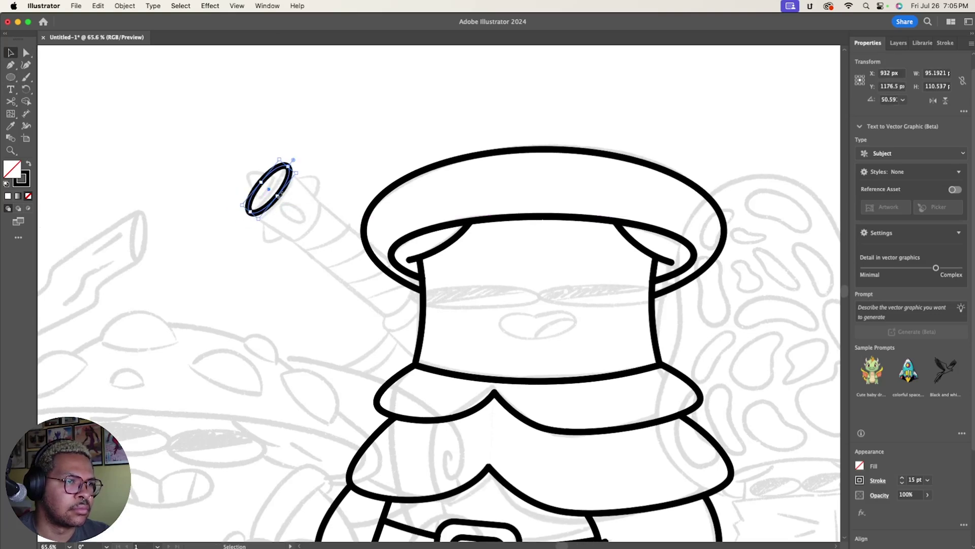
{"action": "key", "text": "ctrl+c"}
{"action": "key", "text": "ctrl+v"}
{"action": "left_click_drag", "start_coordinate": [442, 292], "coordinate": [300, 177]}
{"action": "key", "text": "a"}
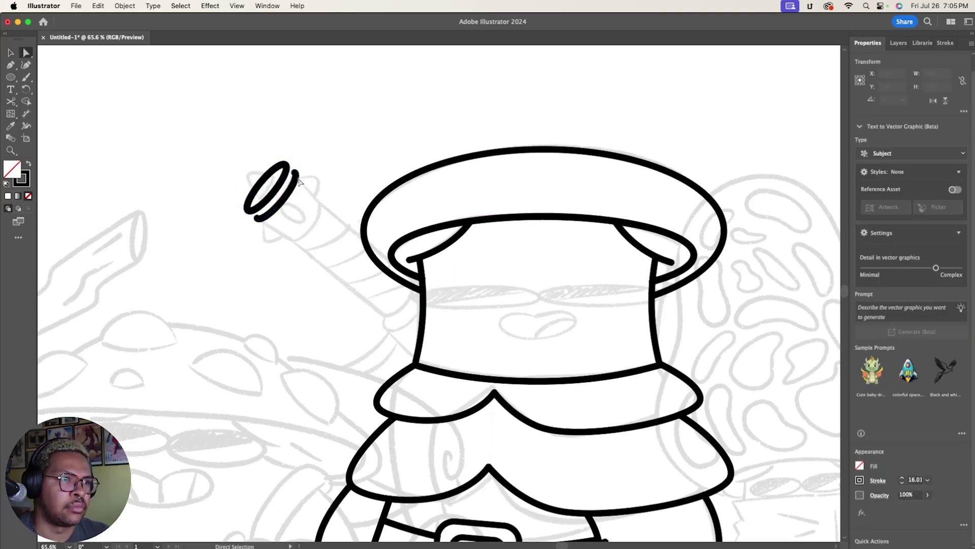
- Place another copied arc farther down the sword handle and draw the handle's lower straight edge
{"action": "left_click_drag", "start_coordinate": [462, 274], "coordinate": [330, 204]}
{"action": "left_click_drag", "start_coordinate": [10, 77], "coordinate": [51, 77]}
{"action": "mouse_move", "coordinate": [257, 219]}
{"action": "left_mouse_down"}
{"action": "mouse_move", "coordinate": [394, 305]}
{"action": "mouse_move", "coordinate": [387, 316]}
{"action": "left_mouse_up"}
{"action": "key", "text": "a"}
{"action": "scroll", "coordinate": [258, 240], "scroll_direction": "up", "scroll_amount": 5}
{"action": "left_click_drag", "start_coordinate": [431, 284], "coordinate": [414, 295]}
- Draw the sword handle's upper straight edge and fit it to the ends of the band arcs
{"action": "scroll", "coordinate": [632, 178], "scroll_direction": "down", "scroll_amount": 2}
{"action": "key", "text": "backslash"}
{"action": "left_click_drag", "start_coordinate": [519, 87], "coordinate": [685, 250]}
{"action": "key", "text": "a"}
{"action": "scroll", "coordinate": [553, 106], "scroll_direction": "up", "scroll_amount": 8}
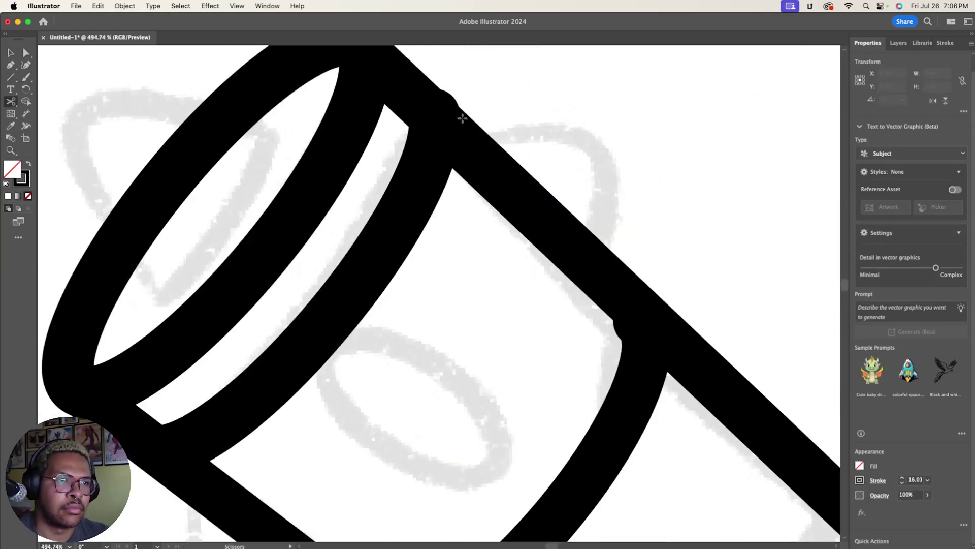
{"action": "left_click_drag", "start_coordinate": [479, 130], "coordinate": [693, 332]}
{"action": "scroll", "coordinate": [610, 305], "scroll_direction": "down", "scroll_amount": 5}
- Duplicate the rounded stud and arrange the copies around the sword's pommel over the sketched studs
{"action": "left_click_drag", "start_coordinate": [518, 333], "coordinate": [522, 342]}
{"action": "key", "text": "v"}
{"action": "key", "text": "super+c"}
{"action": "key", "text": "super+v"}
{"action": "left_click_drag", "start_coordinate": [468, 327], "coordinate": [668, 233]}
{"action": "key", "text": "super+v"}
{"action": "left_click_drag", "start_coordinate": [435, 261], "coordinate": [505, 206]}
{"action": "key", "text": "a"}
{"action": "left_click", "coordinate": [495, 272]}
{"action": "key", "text": "\\"}
{"action": "scroll", "coordinate": [625, 322], "scroll_direction": "down", "scroll_amount": 3}
{"action": "left_click_drag", "start_coordinate": [628, 319], "coordinate": [651, 356]}
{"action": "key", "text": "super+z"}
- Draw the small tilted oval on the face of the sword's pommel
{"action": "key", "text": "l"}
{"action": "mouse_move", "coordinate": [626, 314]}
{"action": "left_mouse_down"}
{"action": "mouse_move", "coordinate": [641, 356]}
{"action": "mouse_move", "coordinate": [633, 329]}
{"action": "left_mouse_up"}
{"action": "key", "text": "v"}
- Draw three curved wrap lines across the sword handle with the Curvature tool, following the sketch
{"action": "key", "text": "shift+grave"}
{"action": "left_click", "coordinate": [626, 378]}
{"action": "left_click", "coordinate": [660, 367]}
{"action": "left_click", "coordinate": [695, 350]}
{"action": "key", "text": "Escape"}
{"action": "left_click", "coordinate": [645, 414]}
{"action": "left_click", "coordinate": [685, 401]}
{"action": "left_click", "coordinate": [724, 381]}
{"action": "key", "text": "Escape"}
{"action": "left_click", "coordinate": [675, 417]}
{"action": "left_click", "coordinate": [711, 432]}
{"action": "left_click", "coordinate": [752, 413]}
- Cut the last wrap line at the handle's lower edge and delete the overhanging piece
{"action": "key", "text": "a"}
{"action": "scroll", "coordinate": [756, 410], "scroll_direction": "down", "scroll_amount": 3}
{"action": "left_click_drag", "start_coordinate": [757, 411], "coordinate": [785, 386]}
{"action": "key", "text": "c"}
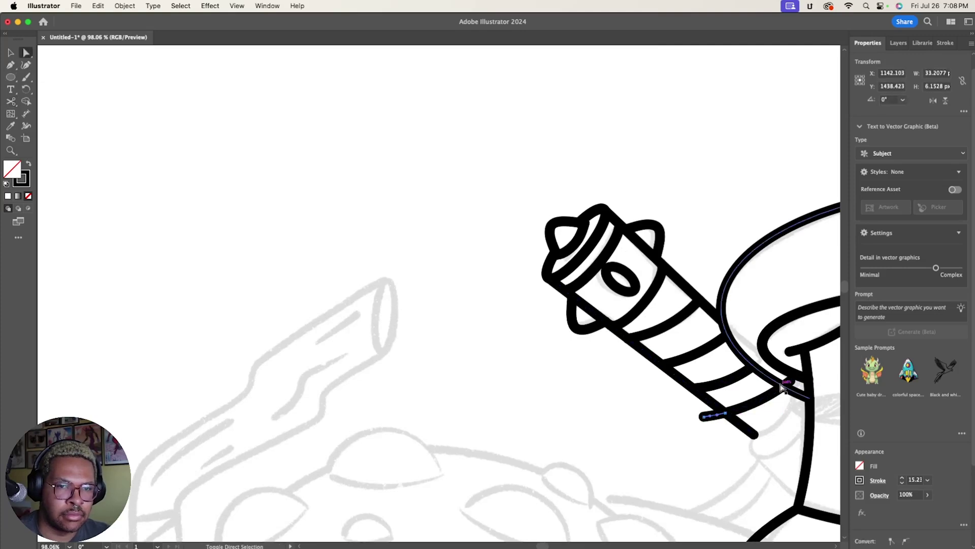
{"action": "key", "text": "Delete"}
- Draw an ellipse for the collar at the sword handle's base and delete the part hidden behind the face
{"action": "key", "text": "shift+grave"}
{"action": "scroll", "coordinate": [797, 417], "scroll_direction": "down", "scroll_amount": 1}
{"action": "scroll", "coordinate": [757, 426], "scroll_direction": "up", "scroll_amount": 1}
{"action": "scroll", "coordinate": [467, 373], "scroll_direction": "right", "scroll_amount": 6}
{"action": "scroll", "coordinate": [468, 373], "scroll_direction": "down", "scroll_amount": 3}
{"action": "key", "text": "l"}
{"action": "mouse_move", "coordinate": [409, 311]}
{"action": "left_mouse_down"}
{"action": "mouse_move", "coordinate": [514, 374]}
{"action": "mouse_move", "coordinate": [511, 309]}
{"action": "left_mouse_up"}
{"action": "key", "text": "v"}
{"action": "key", "text": "Delete"}
- Draw the straight strap line below the sword's collar and two parallel curved lines for the trailing ribbon
{"action": "key", "text": "backslash"}
{"action": "left_click_drag", "start_coordinate": [431, 333], "coordinate": [482, 372]}
{"action": "scroll", "coordinate": [481, 372], "scroll_direction": "down", "scroll_amount": 3}
{"action": "left_click_drag", "start_coordinate": [330, 362], "coordinate": [435, 290]}
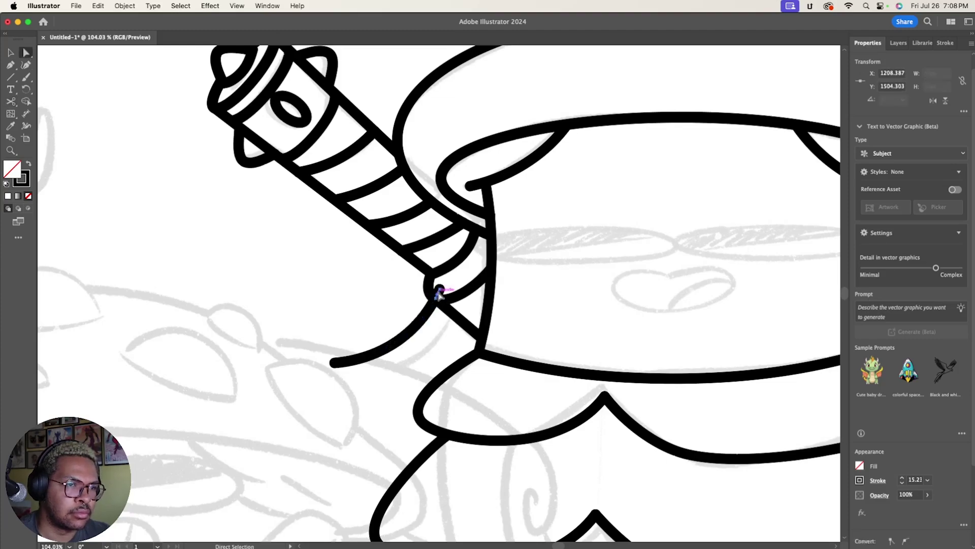
{"action": "left_click_drag", "start_coordinate": [388, 325], "coordinate": [489, 261]}
{"action": "key", "text": "v"}
{"action": "double_click", "coordinate": [433, 324]}
{"action": "key", "text": "Escape"}
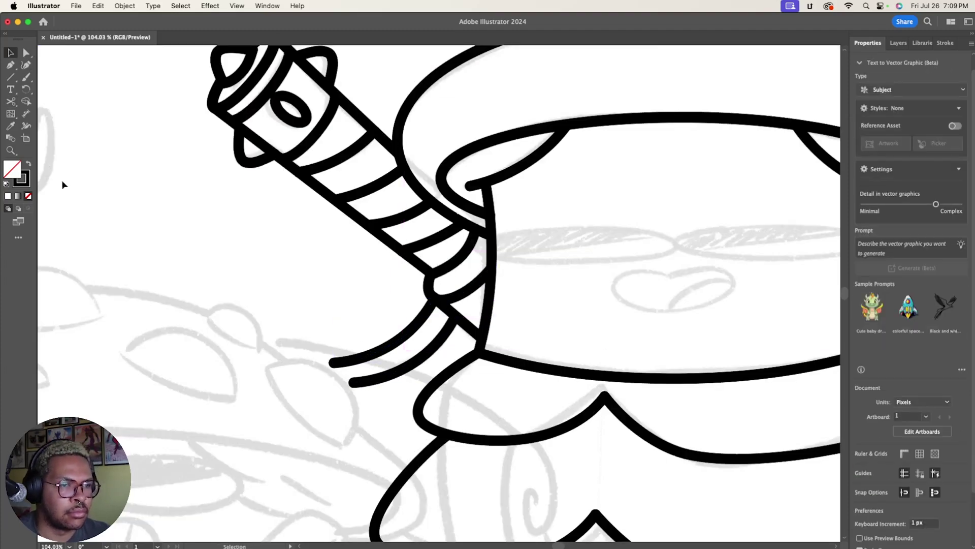
- Examine the cap's outlines and the anchor points where they meet the sides of the face
{"action": "key", "text": "z"}
{"action": "left_click", "coordinate": [573, 357]}
{"action": "key", "text": "super+0"}
{"action": "key", "text": "v"}
{"action": "left_click", "coordinate": [711, 162]}
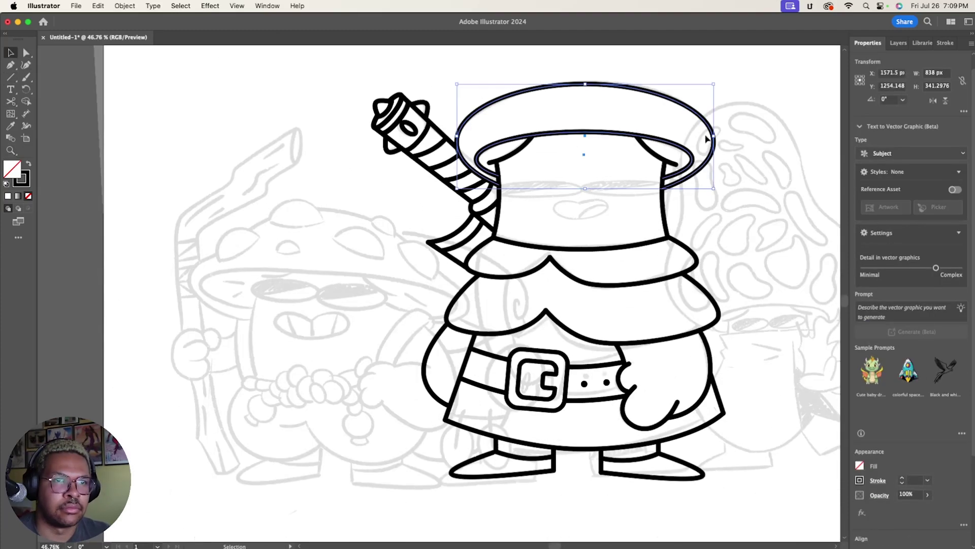
{"action": "left_click", "coordinate": [594, 194]}
{"action": "scroll", "coordinate": [499, 173], "scroll_direction": "up", "scroll_amount": 5}
{"action": "key", "text": "a"}
{"action": "left_click", "coordinate": [478, 168]}
{"action": "left_click", "coordinate": [474, 170]}
{"action": "scroll", "coordinate": [405, 162], "scroll_direction": "down", "scroll_amount": 6}
{"action": "scroll", "coordinate": [435, 153], "scroll_direction": "up", "scroll_amount": 3}
{"action": "key", "text": "super+shift+a"}
{"action": "key", "text": "super+0"}
- Place the two flat dark sunglasses lenses side by side across the face over the sketched ones
{"action": "left_click", "coordinate": [898, 42]}
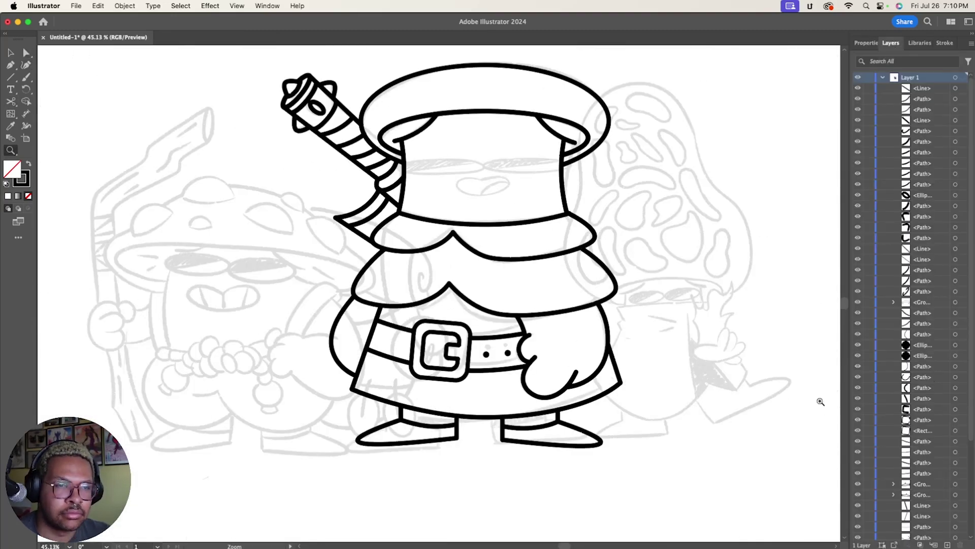
{"action": "double_click", "coordinate": [314, 317]}
{"action": "left_click_drag", "start_coordinate": [227, 288], "coordinate": [494, 185]}
{"action": "left_click_drag", "start_coordinate": [676, 379], "coordinate": [470, 159]}
{"action": "scroll", "coordinate": [583, 196], "scroll_direction": "up", "scroll_amount": 6}
{"action": "left_click", "coordinate": [668, 233]}
{"action": "left_click_drag", "start_coordinate": [319, 188], "coordinate": [152, 208]}
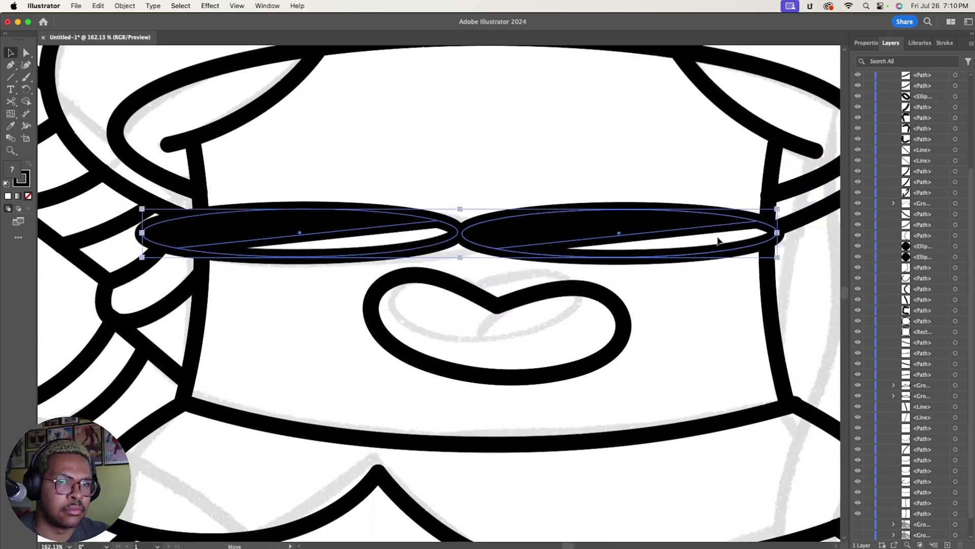
- Fit the mouth outline to the sketched heart-shaped mouth and add the curved tongue line inside it
{"action": "left_click", "coordinate": [370, 310]}
{"action": "left_click_drag", "start_coordinate": [630, 384], "coordinate": [505, 371]}
{"action": "left_click_drag", "start_coordinate": [586, 351], "coordinate": [582, 341]}
{"action": "left_click_drag", "start_coordinate": [465, 347], "coordinate": [583, 294]}
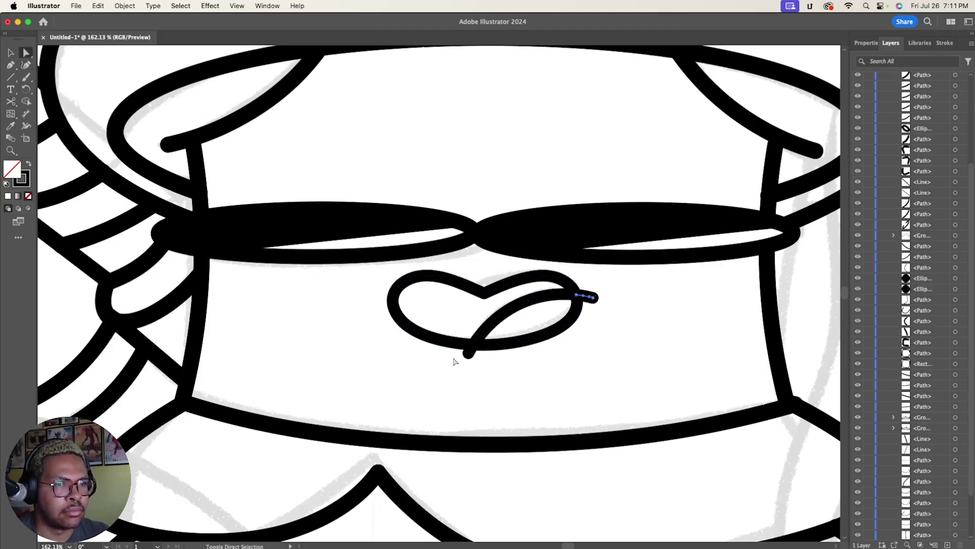
- Group all of the middle character's line art into a single group
{"action": "key", "text": "super+0"}
{"action": "left_click", "coordinate": [846, 217]}
{"action": "key", "text": "super+a"}
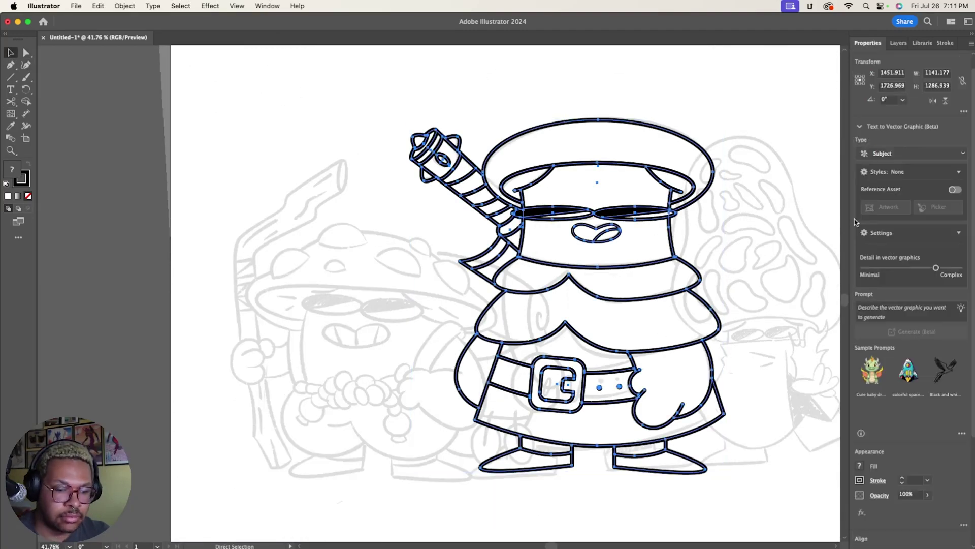
{"action": "key", "text": "Return"}
{"action": "key", "text": "shift+super+a"}
{"action": "key", "text": "z"}
{"action": "left_click_drag", "start_coordinate": [717, 327], "coordinate": [741, 404]}
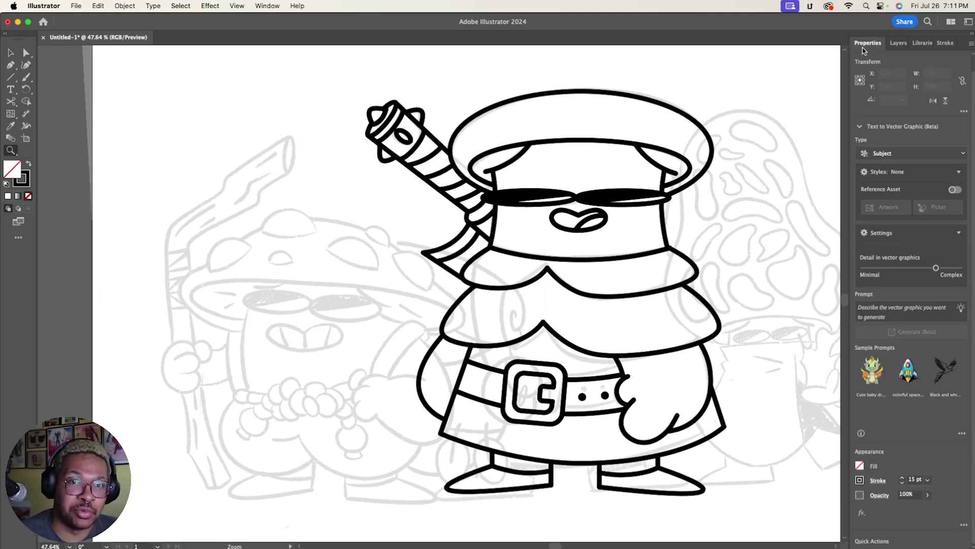
{"action": "left_click", "coordinate": [894, 45]}
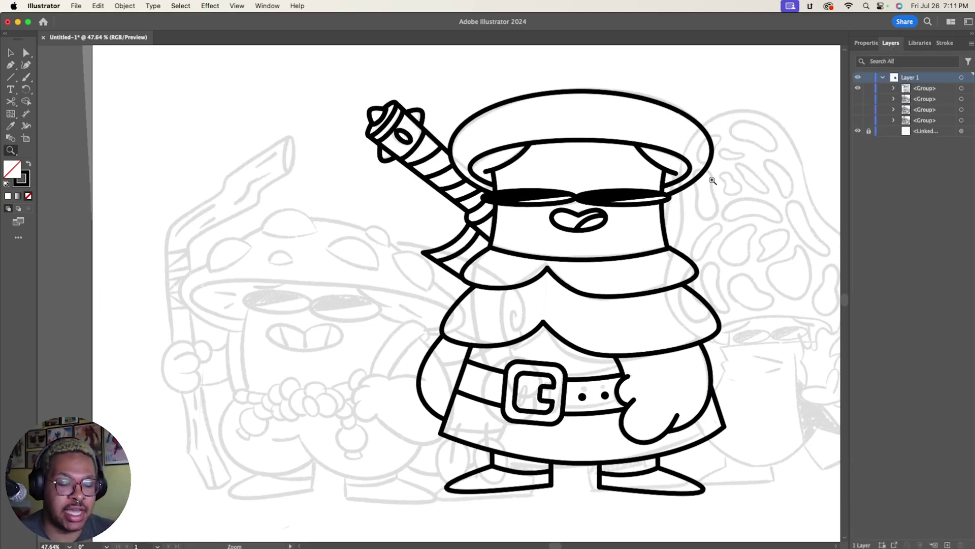
- Isolate the character's group and nudge the sunglasses slightly to the right on the face
{"action": "double_click", "coordinate": [636, 198]}
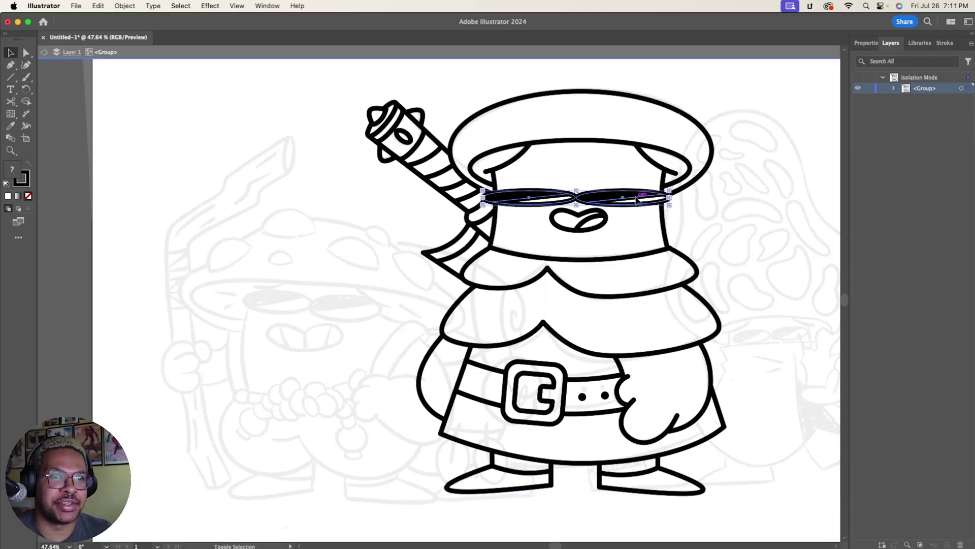
{"action": "key", "text": "Right"}
{"action": "key", "text": "Right"}
{"action": "key", "text": "Right"}
{"action": "key", "text": "Right"}
{"action": "key", "text": "Right"}
{"action": "key", "text": "Right"}
{"action": "key", "text": "Right"}
{"action": "double_click", "coordinate": [766, 240]}
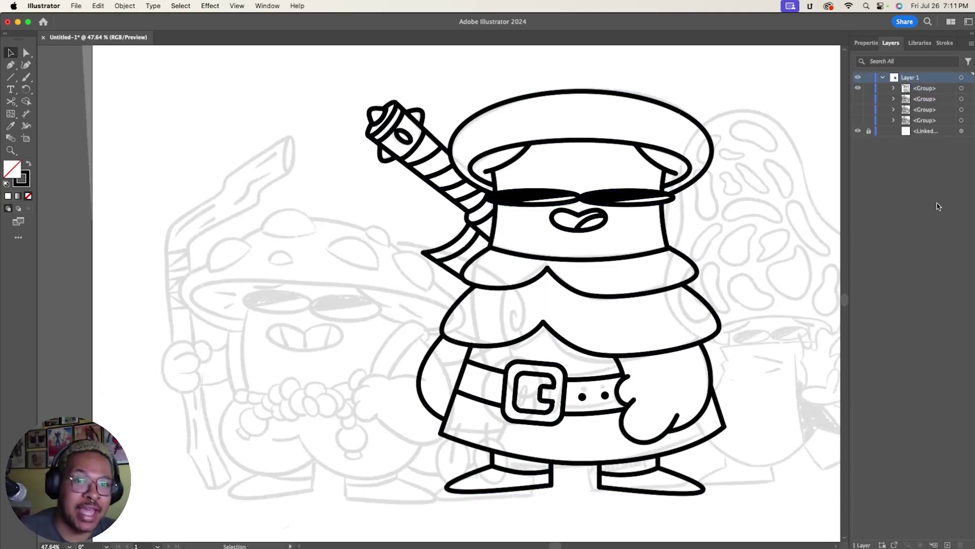
- Show the first character's group to compare it with the middle character, and hide it again
{"action": "left_click", "coordinate": [857, 99]}
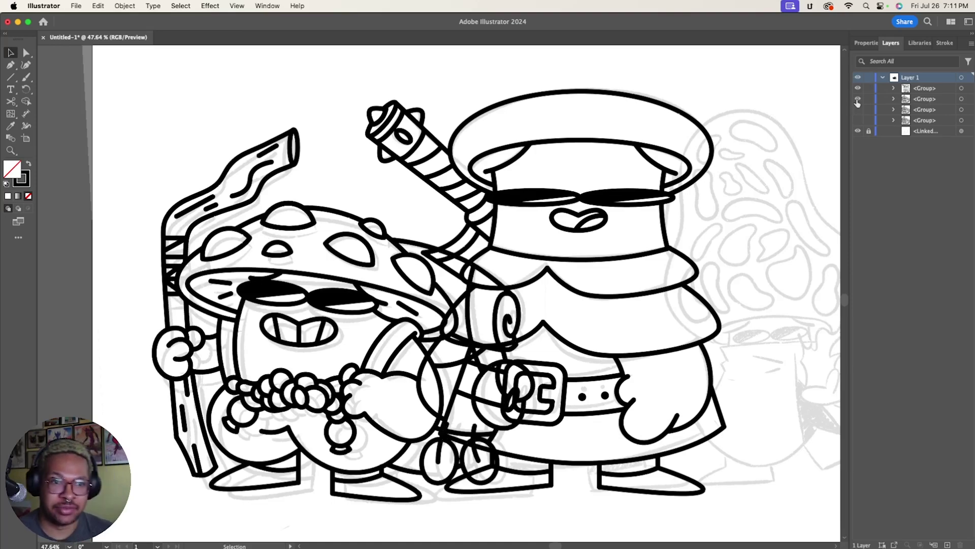
{"action": "scroll", "coordinate": [754, 256], "scroll_direction": "down", "scroll_amount": 3}
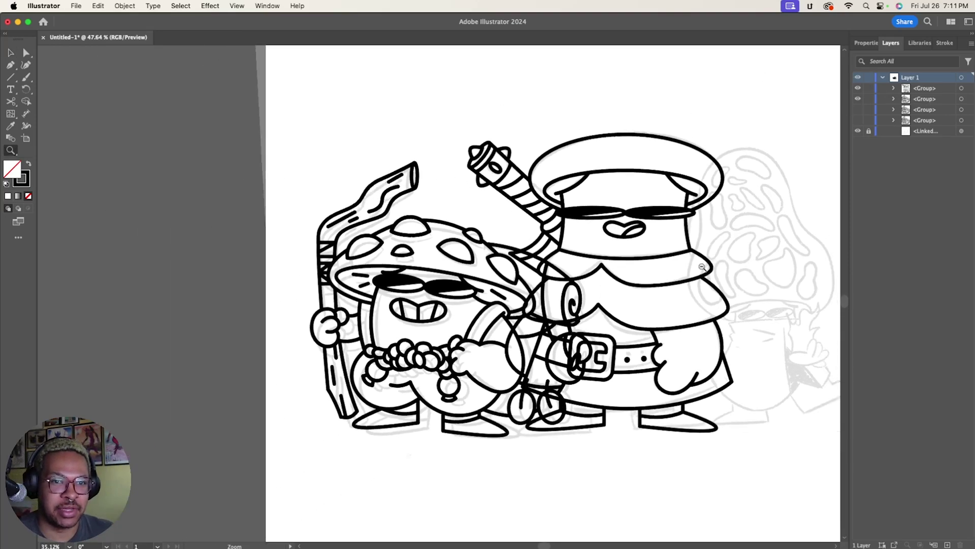
{"action": "left_click_drag", "start_coordinate": [542, 546], "coordinate": [567, 543]}
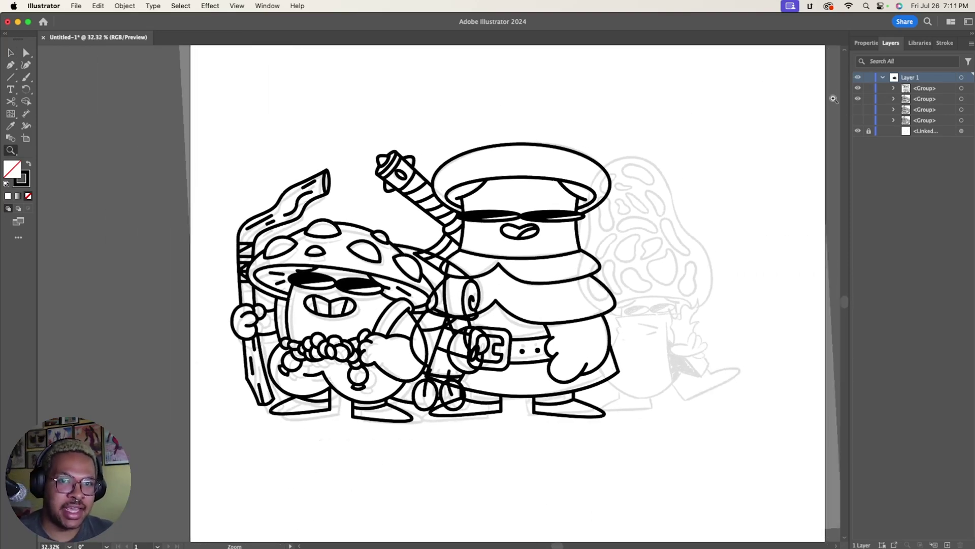
{"action": "left_click", "coordinate": [858, 100]}
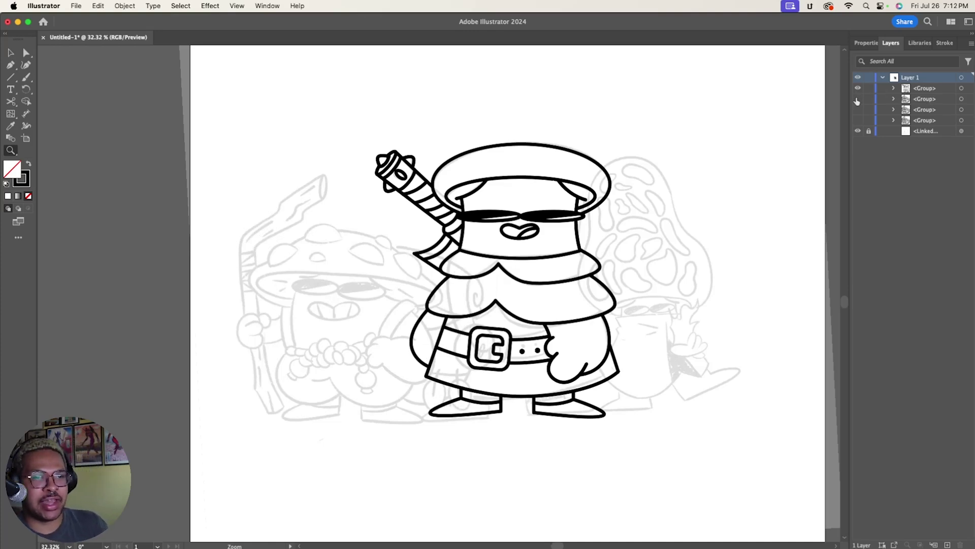
- Place a copy of the finished middle character beyond the artboard's left edge and hide both of its groups
{"action": "key", "text": "cmd+a"}
{"action": "key", "text": "cmd+c"}
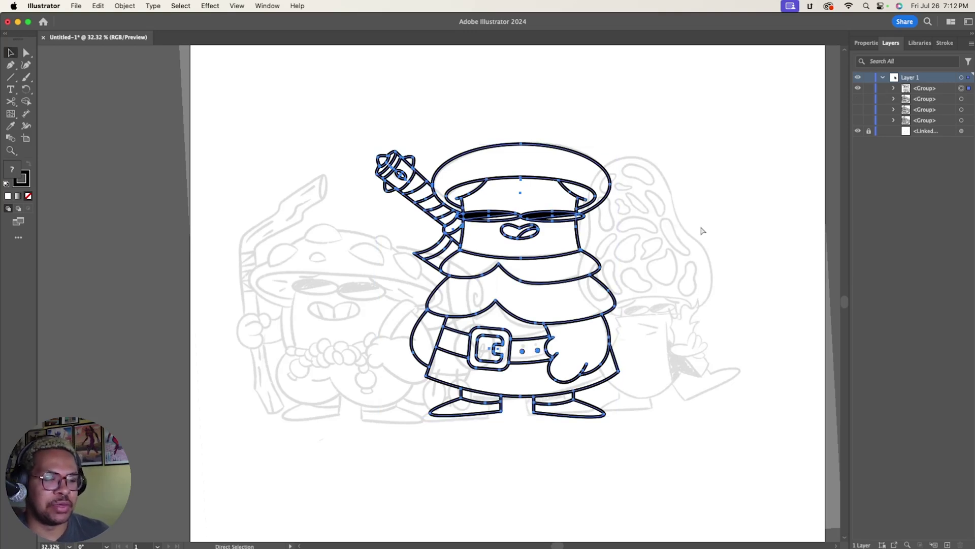
{"action": "key", "text": "cmd+v"}
{"action": "left_click_drag", "start_coordinate": [489, 231], "coordinate": [106, 221]}
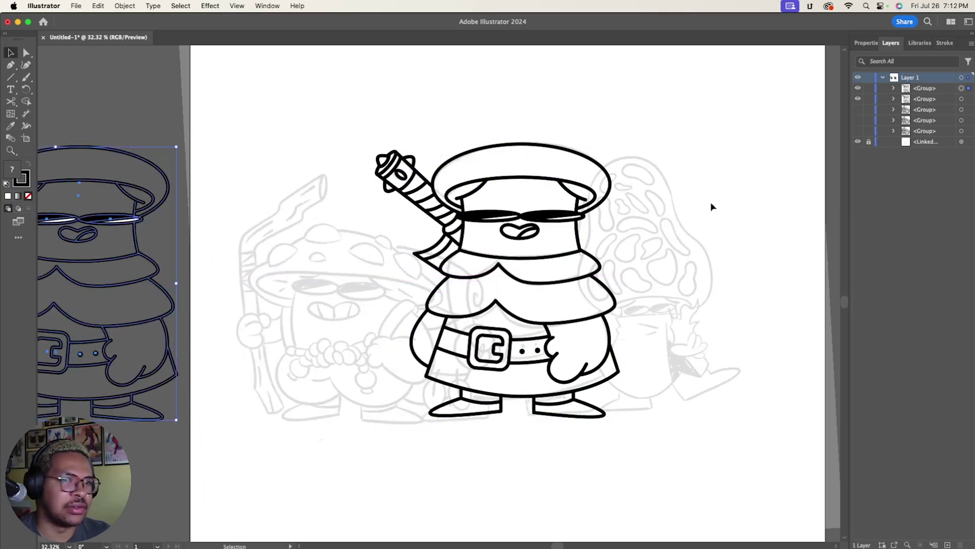
{"action": "left_click", "coordinate": [861, 89]}
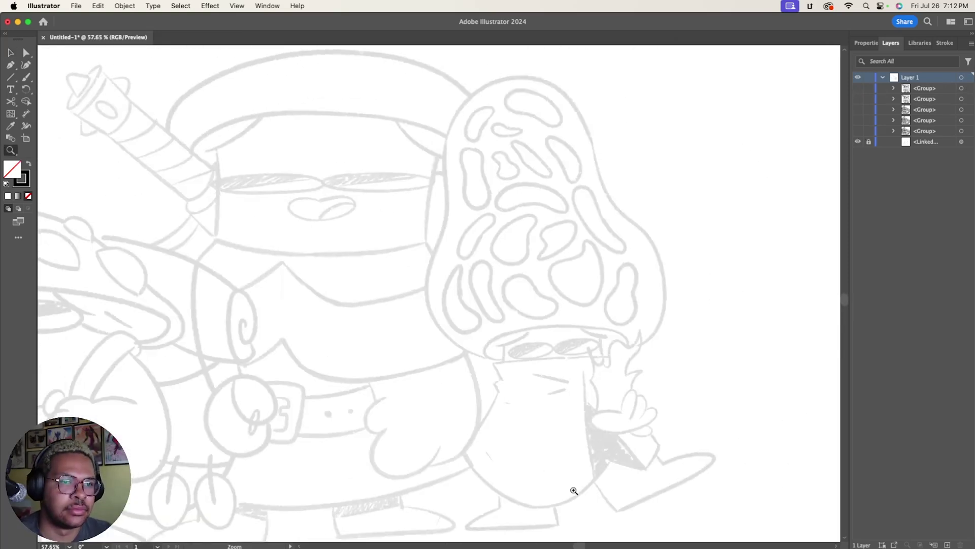
- Trace the third character's tall cap with the Curvature tool, from one side of the face around to the other
{"action": "key", "text": "shift+grave"}
{"action": "left_click", "coordinate": [501, 360]}
{"action": "left_click", "coordinate": [430, 319]}
{"action": "left_click", "coordinate": [437, 238]}
{"action": "left_click", "coordinate": [450, 214]}
{"action": "left_click", "coordinate": [451, 125]}
{"action": "left_click", "coordinate": [509, 78]}
{"action": "left_click", "coordinate": [570, 97]}
{"action": "left_click", "coordinate": [599, 177]}
{"action": "left_click", "coordinate": [670, 290]}
{"action": "left_click", "coordinate": [606, 359]}
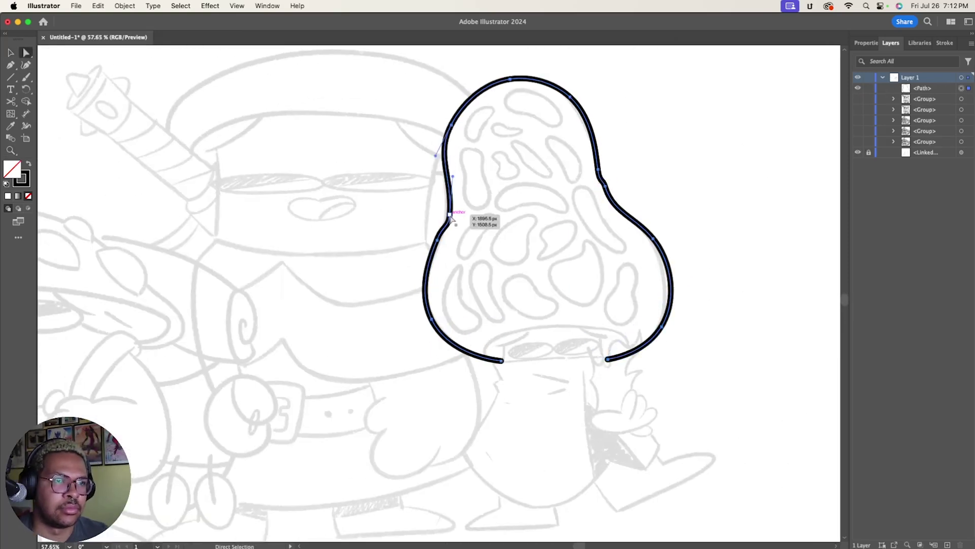
{"action": "key", "text": "v"}
{"action": "key", "text": "super+alt+shift+s"}
{"action": "left_click_drag", "start_coordinate": [447, 305], "coordinate": [408, 305]}
- Draw an ellipse for the cap's underside around the sunglasses and fit it to the sketched opening
{"action": "scroll", "coordinate": [664, 359], "scroll_direction": "up", "scroll_amount": 5}
{"action": "key", "text": "l"}
{"action": "mouse_move", "coordinate": [352, 281]}
{"action": "left_mouse_down"}
{"action": "mouse_move", "coordinate": [625, 370]}
{"action": "mouse_move", "coordinate": [601, 350]}
{"action": "left_mouse_up"}
{"action": "key", "text": "v"}
{"action": "left_click_drag", "start_coordinate": [507, 364], "coordinate": [631, 342]}
- Cut the underside ellipse with the Scissors tool near the cap's ends and delete its lower segment
{"action": "key", "text": "c"}
{"action": "left_click", "coordinate": [589, 340]}
{"action": "left_click", "coordinate": [401, 350]}
{"action": "left_click", "coordinate": [588, 342]}
{"action": "key", "text": "Delete"}
{"action": "left_click", "coordinate": [385, 349]}
{"action": "scroll", "coordinate": [442, 330], "scroll_direction": "down", "scroll_amount": 5}
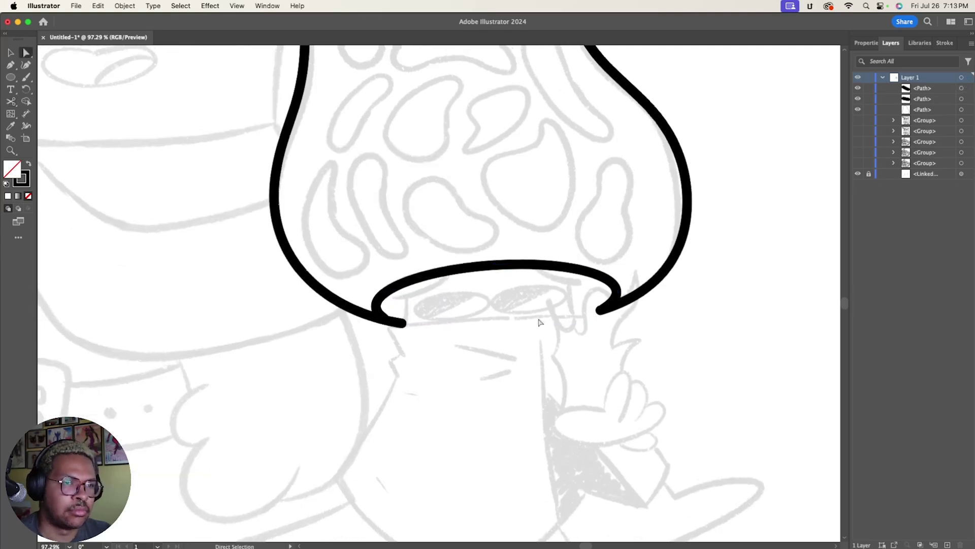
- Draw a straight, slightly tilted line across the cap's opening between the two ends of the cap outline
{"action": "key", "text": "backslash"}
{"action": "left_click_drag", "start_coordinate": [389, 285], "coordinate": [597, 273]}
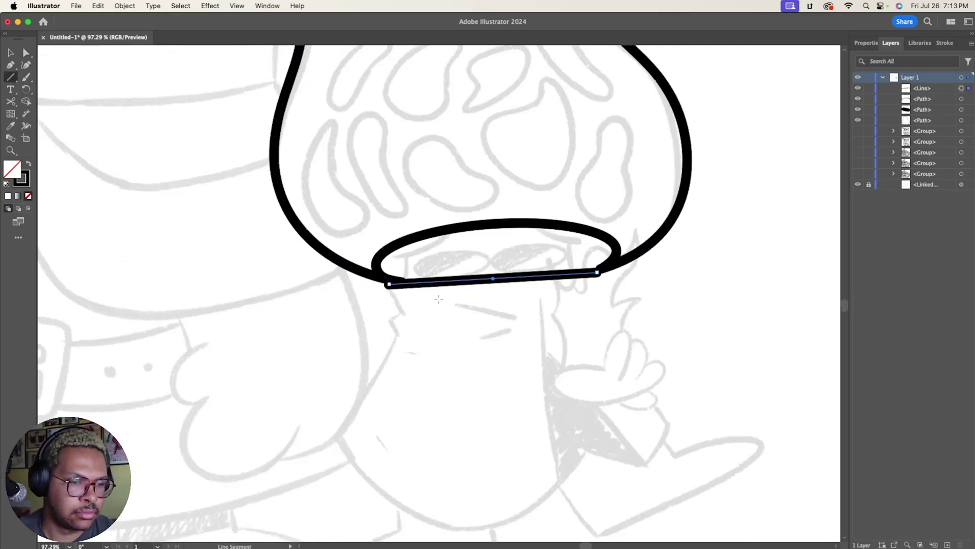
- Outline the third character's body with a jagged edge beneath the cap, a curved flank and a rounded bottom
{"action": "left_click_drag", "start_coordinate": [389, 285], "coordinate": [405, 314]}
{"action": "mouse_move", "coordinate": [405, 314]}
{"action": "left_mouse_down"}
{"action": "mouse_move", "coordinate": [391, 325]}
{"action": "mouse_move", "coordinate": [402, 340]}
{"action": "left_mouse_up"}
{"action": "key", "text": "shift+grave"}
{"action": "left_click", "coordinate": [403, 341]}
{"action": "left_click", "coordinate": [340, 440]}
{"action": "scroll", "coordinate": [457, 451], "scroll_direction": "down", "scroll_amount": 5}
{"action": "left_click", "coordinate": [465, 448]}
{"action": "left_click", "coordinate": [588, 363]}
{"action": "left_click_drag", "start_coordinate": [339, 357], "coordinate": [338, 360]}
- Outline the bent arm from the body's bottom curve up to the cap, adding the body's straight side edge and a diagonal forearm line
{"action": "key", "text": "backslash"}
{"action": "left_click_drag", "start_coordinate": [588, 364], "coordinate": [649, 386]}
{"action": "key", "text": "shift+grave"}
{"action": "left_click", "coordinate": [669, 344]}
{"action": "left_click", "coordinate": [651, 383]}
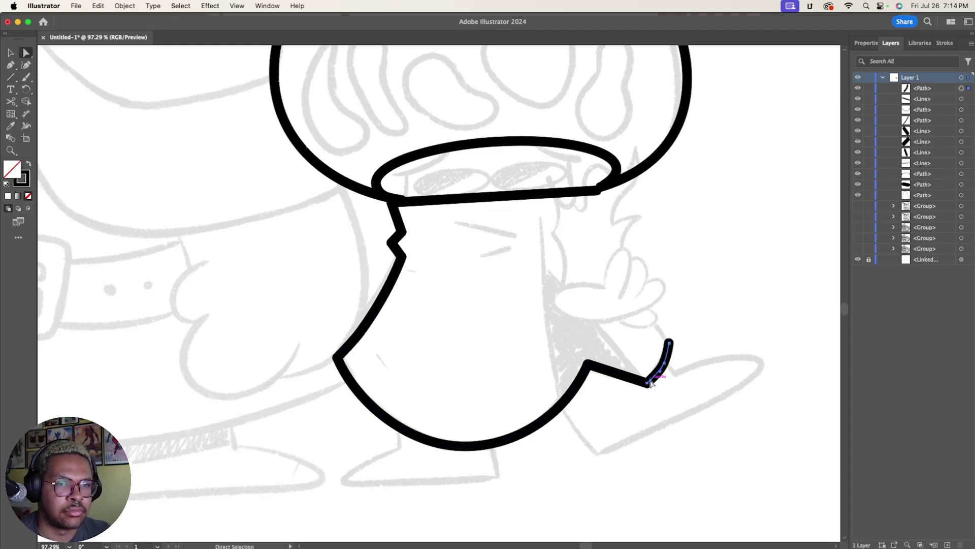
{"action": "key", "text": "backslash"}
{"action": "left_click_drag", "start_coordinate": [670, 343], "coordinate": [600, 186]}
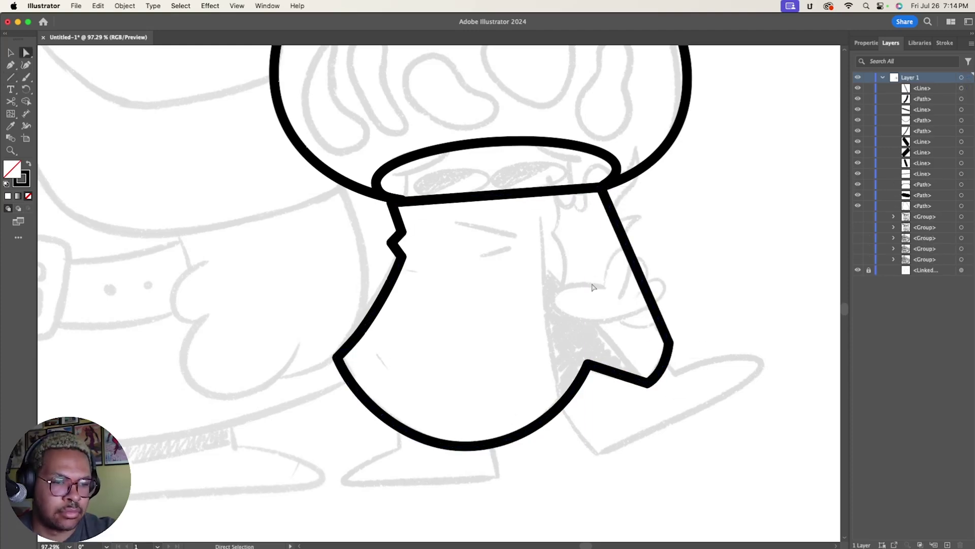
{"action": "left_click_drag", "start_coordinate": [540, 215], "coordinate": [559, 402]}
{"action": "mouse_move", "coordinate": [648, 382]}
{"action": "left_mouse_down"}
{"action": "mouse_move", "coordinate": [544, 279]}
{"action": "mouse_move", "coordinate": [548, 267]}
{"action": "left_mouse_up"}
- Trace the palm and the outermost finger of the raised hand as one curve over the sketch
{"action": "key", "text": "shift+grave"}
{"action": "left_click", "coordinate": [606, 286]}
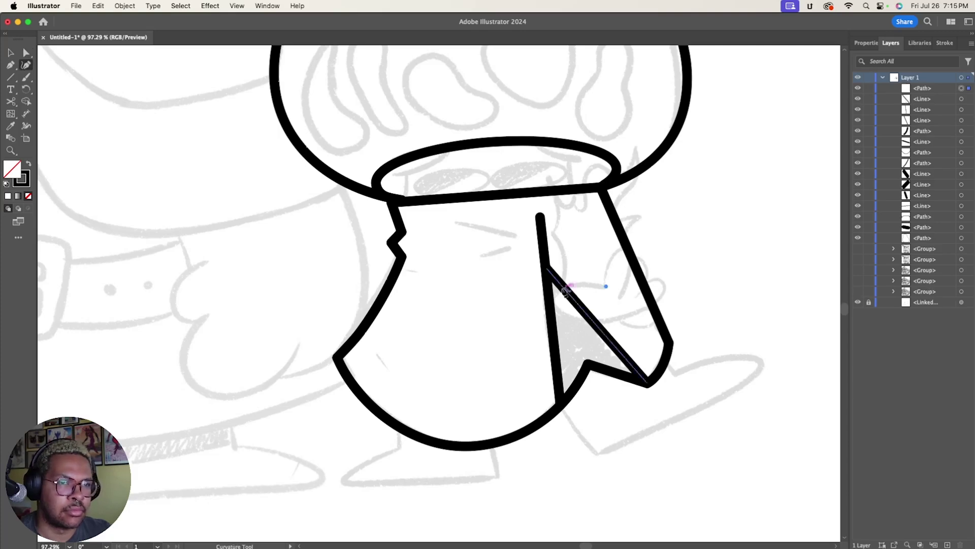
{"action": "left_click", "coordinate": [667, 302]}
{"action": "left_click", "coordinate": [659, 276]}
{"action": "left_click", "coordinate": [634, 295]}
{"action": "key", "text": "a"}
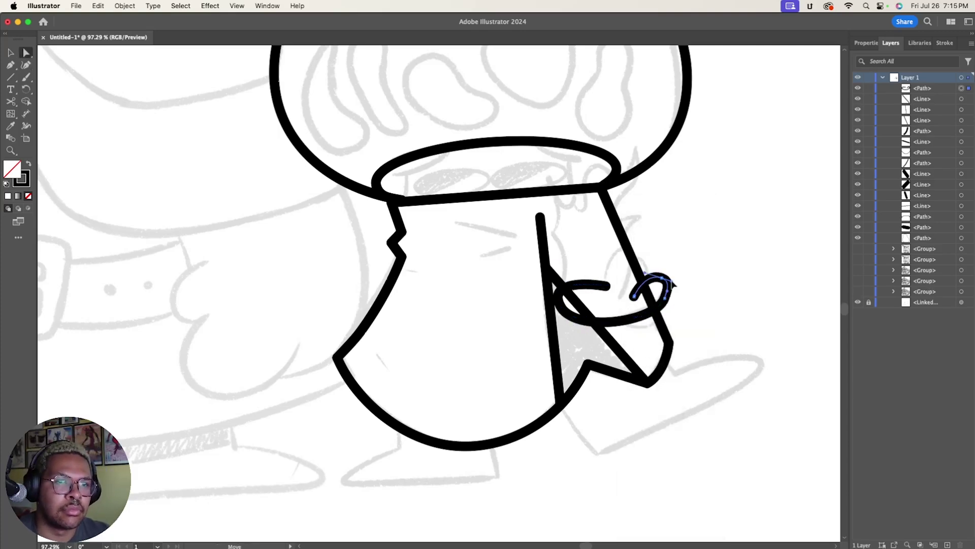
- Trace the remaining two upright fingers of the hand with separate Curvature paths
{"action": "key", "text": "shift+grave"}
{"action": "left_click", "coordinate": [624, 260]}
{"action": "left_click", "coordinate": [644, 262]}
{"action": "left_click", "coordinate": [653, 286]}
{"action": "key", "text": "a"}
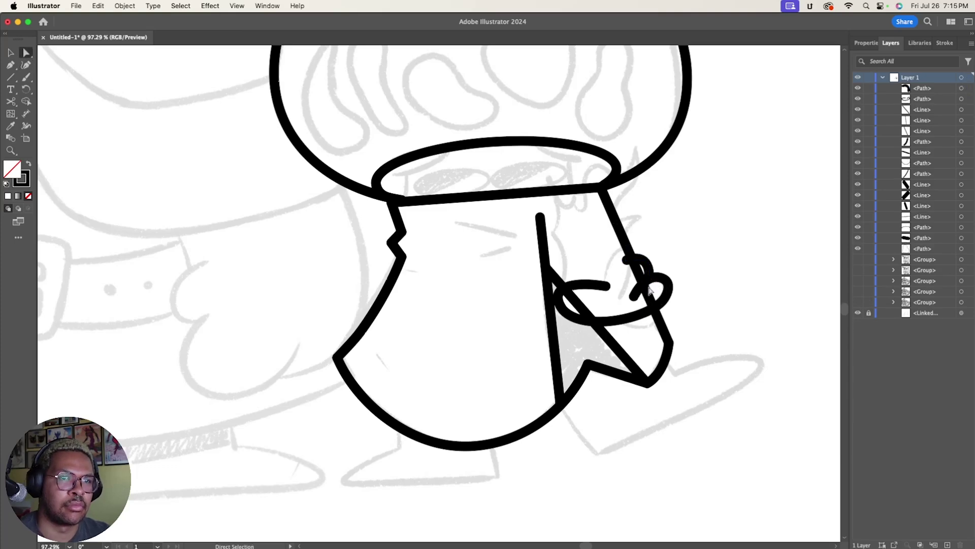
{"action": "key", "text": "shift+grave"}
{"action": "left_click", "coordinate": [607, 291]}
{"action": "left_click", "coordinate": [618, 249]}
{"action": "left_click", "coordinate": [635, 260]}
{"action": "left_click", "coordinate": [620, 292]}
{"action": "key", "text": "a"}
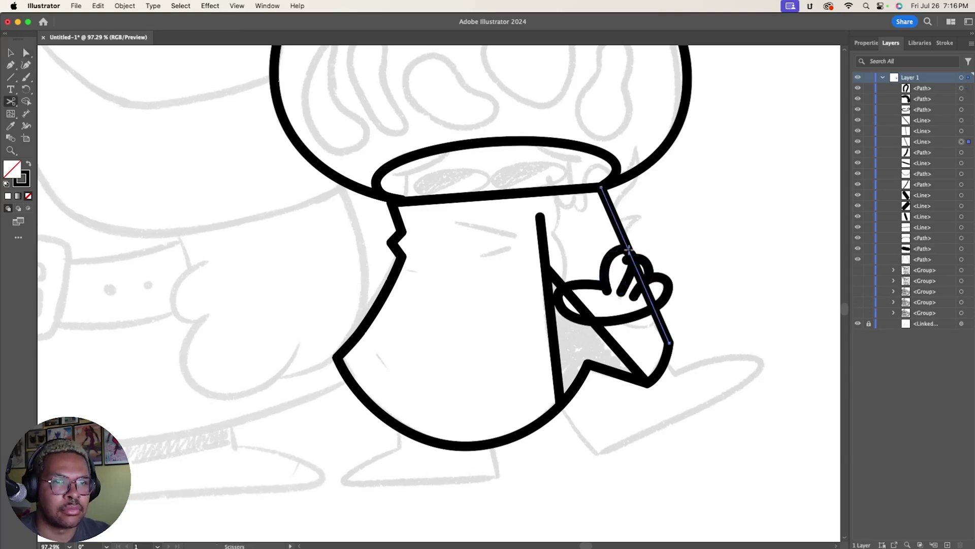
- Cut the arm's outer line where it runs behind the fingers and remove the part above the hand
{"action": "scroll", "coordinate": [648, 284], "scroll_direction": "up", "scroll_amount": 5}
{"action": "left_click", "coordinate": [631, 257]}
{"action": "key", "text": "v"}
- Smooth the finger and palm paths of the raised hand
{"action": "left_click", "coordinate": [114, 6]}
{"action": "mouse_move", "coordinate": [153, 257]}
{"action": "left_click", "coordinate": [264, 313]}
{"action": "left_click", "coordinate": [366, 264]}
{"action": "left_click", "coordinate": [584, 368]}
{"action": "left_click", "coordinate": [124, 5]}
{"action": "left_click", "coordinate": [264, 312]}
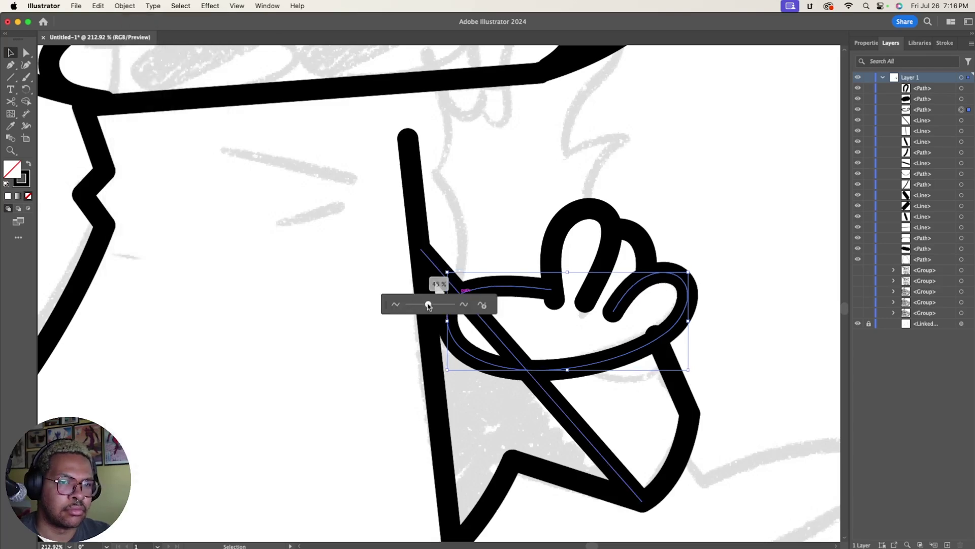
- Duplicate a finger curve and fit the copy between the neighbouring fingers
{"action": "left_click", "coordinate": [619, 276]}
{"action": "key", "text": "ctrl+c"}
{"action": "key", "text": "ctrl+v"}
{"action": "left_click_drag", "start_coordinate": [441, 285], "coordinate": [626, 269]}
{"action": "key", "text": "a"}
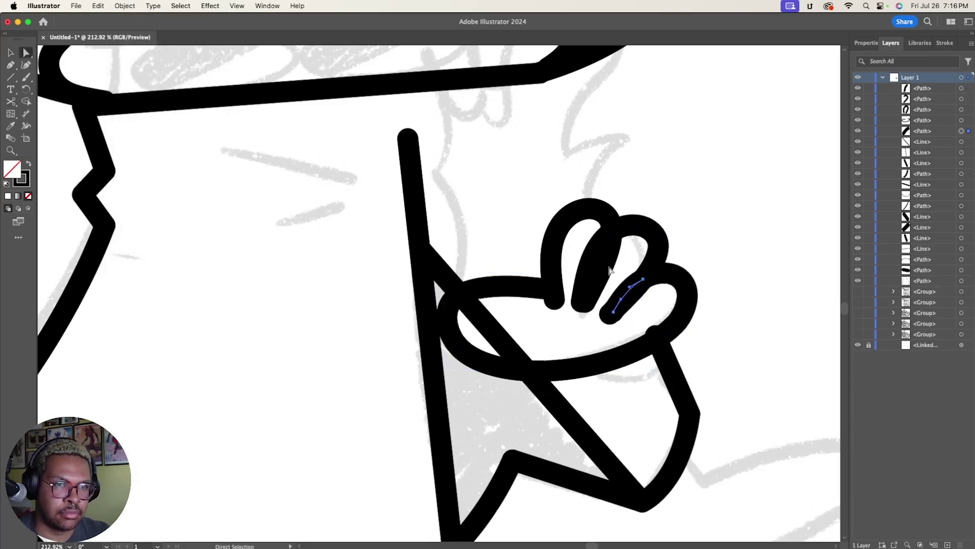
- Delete the part of the diagonal forearm line that crosses the palm
{"action": "left_click", "coordinate": [645, 366]}
{"action": "left_click", "coordinate": [490, 317]}
{"action": "key", "text": "Delete"}
- Draw the lower finger curve beneath the palm and delete its ends that overlap the hand
{"action": "scroll", "coordinate": [439, 293], "scroll_direction": "up", "scroll_amount": 4}
{"action": "left_click", "coordinate": [592, 320]}
{"action": "left_click_drag", "start_coordinate": [592, 320], "coordinate": [567, 315]}
{"action": "scroll", "coordinate": [529, 413], "scroll_direction": "down", "scroll_amount": 1}
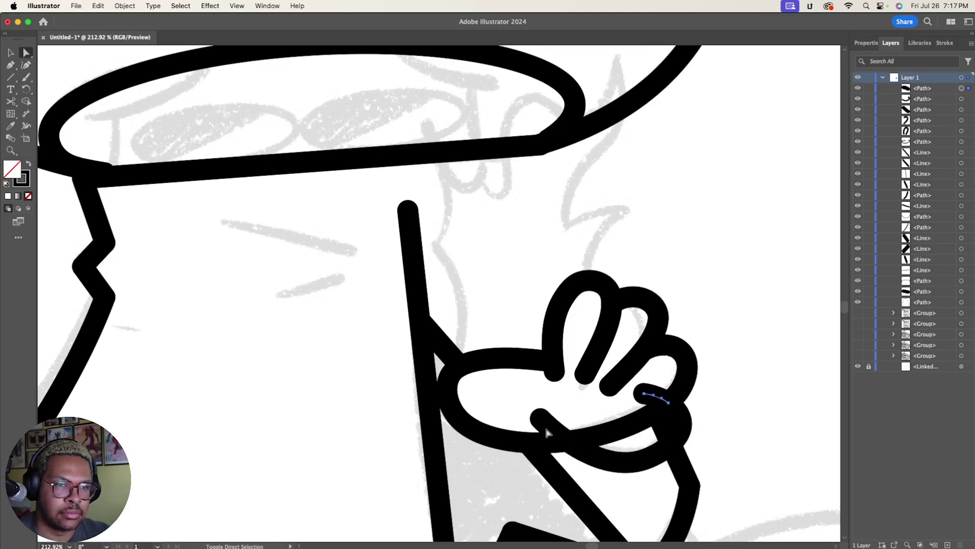
{"action": "key", "text": "v"}
{"action": "key", "text": "Return"}
{"action": "left_click_drag", "start_coordinate": [675, 452], "coordinate": [646, 432]}
{"action": "key", "text": "a"}
{"action": "left_click", "coordinate": [645, 407]}
{"action": "key", "text": "Delete"}
- Smooth the lower finger curve beneath the palm and adjust its outer bend
{"action": "left_click", "coordinate": [115, 5]}
{"action": "left_click", "coordinate": [315, 285]}
{"action": "key", "text": "Return"}
{"action": "left_click_drag", "start_coordinate": [681, 430], "coordinate": [683, 433]}
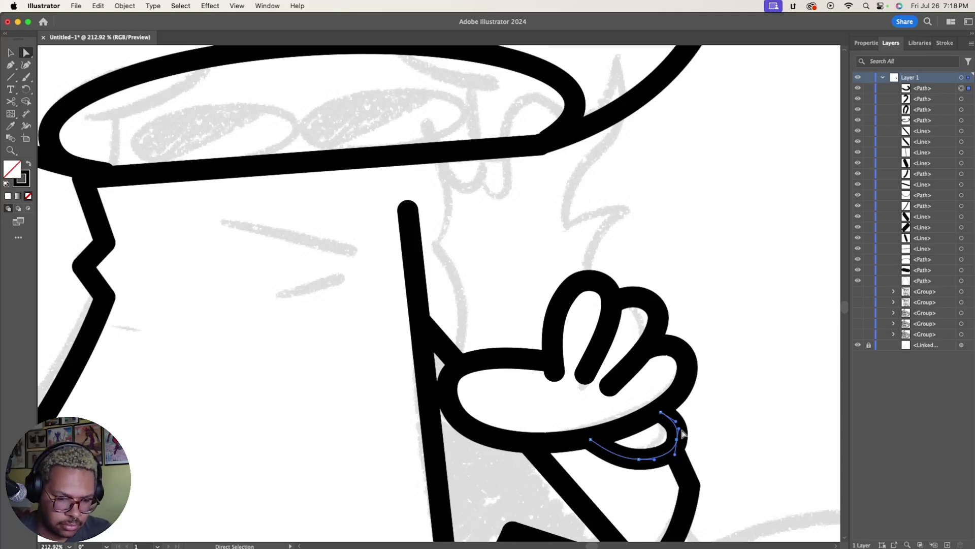
{"action": "key", "text": "alt+ctrl+s"}
{"action": "left_click", "coordinate": [682, 438]}
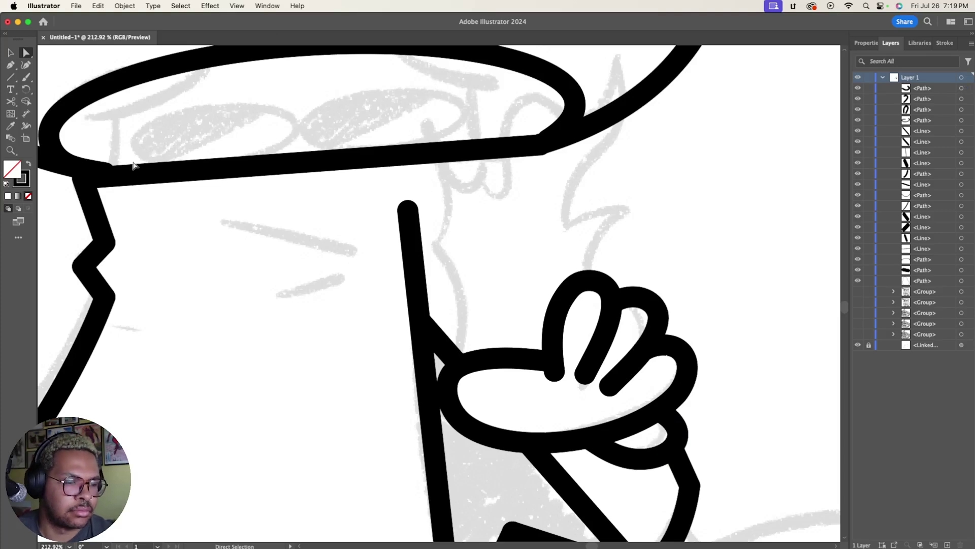
- Trace the wavy shape rising from the hand up over the cap's edge and back down to the fingers
{"action": "key", "text": "shift+grave"}
{"action": "left_click", "coordinate": [469, 376]}
{"action": "left_click", "coordinate": [450, 325]}
{"action": "left_click", "coordinate": [460, 260]}
{"action": "left_click", "coordinate": [455, 190]}
{"action": "left_click", "coordinate": [502, 168]}
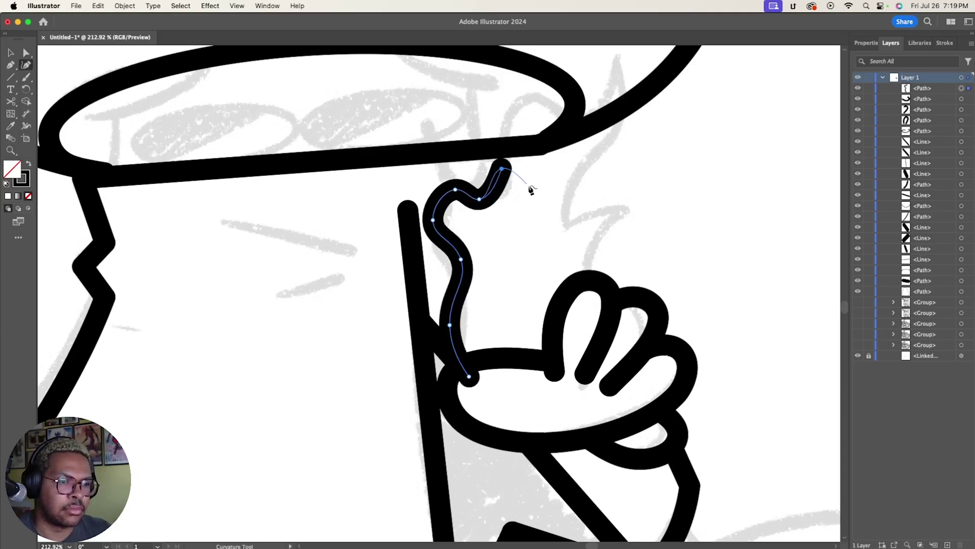
{"action": "left_click", "coordinate": [555, 109]}
{"action": "left_click", "coordinate": [577, 200]}
{"action": "left_click", "coordinate": [606, 234]}
- Smooth the wavy shape and delete its end that overlaps the finger
{"action": "key", "text": "alt+ctrl+s"}
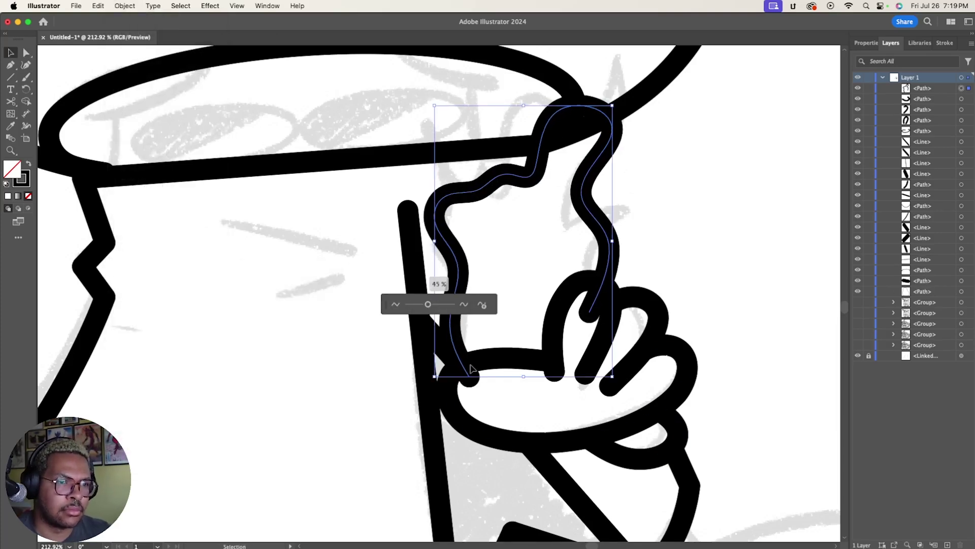
{"action": "left_click", "coordinate": [433, 350]}
{"action": "key", "text": "a"}
{"action": "left_click", "coordinate": [587, 311]}
{"action": "key", "text": "Delete"}
- Draw a small tilted ellipse on the cap's lower edge and place two rotated copies beside the wavy shape
{"action": "key", "text": "l"}
{"action": "left_click_drag", "start_coordinate": [392, 136], "coordinate": [419, 191]}
{"action": "key", "text": "a"}
{"action": "left_click_drag", "start_coordinate": [420, 153], "coordinate": [412, 169]}
{"action": "key", "text": "ctrl+c"}
{"action": "key", "text": "ctrl+v"}
{"action": "key", "text": "v"}
{"action": "left_click_drag", "start_coordinate": [436, 290], "coordinate": [650, 203]}
{"action": "left_click_drag", "start_coordinate": [650, 203], "coordinate": [650, 121]}
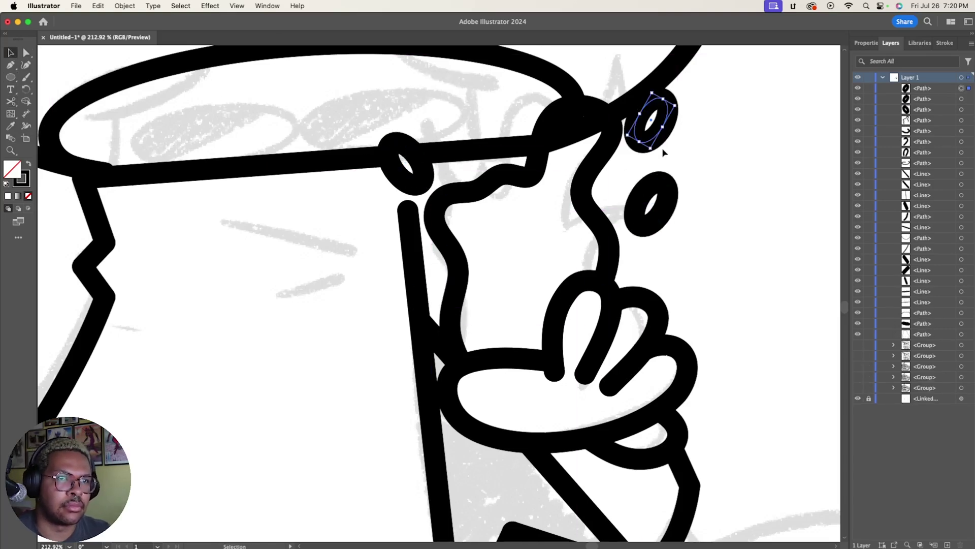
{"action": "left_click_drag", "start_coordinate": [655, 182], "coordinate": [645, 167]}
{"action": "left_click_drag", "start_coordinate": [652, 102], "coordinate": [652, 71]}
- Cut the cap outline where it crosses the wavy shape and delete the section inside it
{"action": "key", "text": "c"}
{"action": "left_click", "coordinate": [548, 139]}
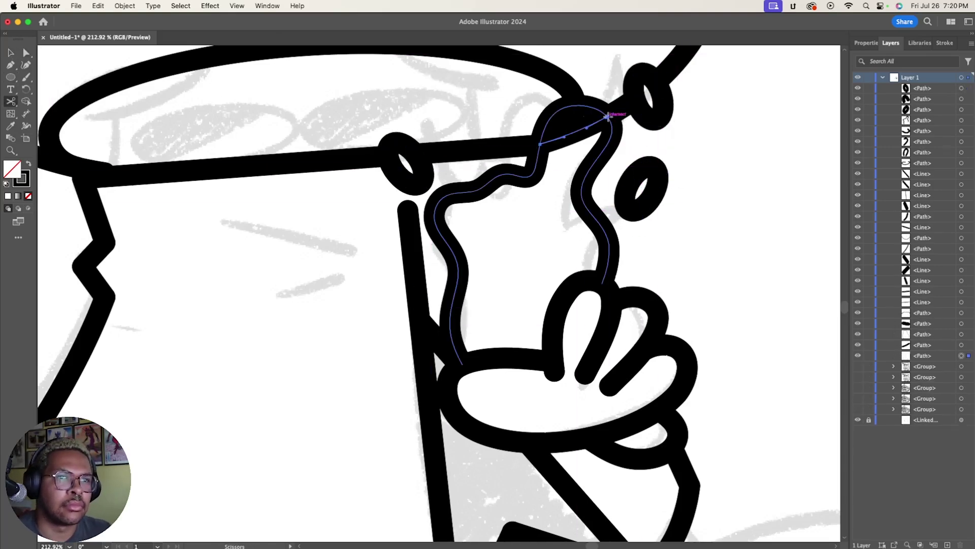
{"action": "left_click", "coordinate": [574, 102]}
{"action": "key", "text": "a"}
{"action": "left_click", "coordinate": [573, 124]}
{"action": "key", "text": "Delete"}
{"action": "scroll", "coordinate": [421, 284], "scroll_direction": "up", "scroll_amount": 3}
{"action": "scroll", "coordinate": [459, 255], "scroll_direction": "down", "scroll_amount": 6}
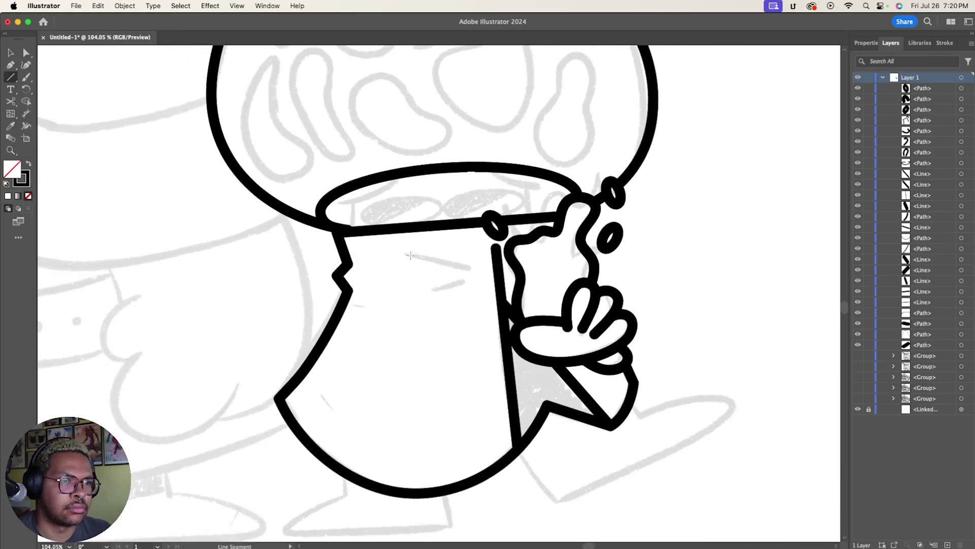
- Draw two short slanted crease lines on the body below the cap opening
{"action": "key", "text": "backslash"}
{"action": "left_click_drag", "start_coordinate": [408, 253], "coordinate": [472, 266]}
{"action": "left_click_drag", "start_coordinate": [440, 289], "coordinate": [471, 280]}
- Draw a curved mark at one end of the cap's opening and place a mirrored copy at the other end
{"action": "left_click", "coordinate": [339, 206]}
{"action": "left_click", "coordinate": [375, 197]}
{"action": "left_click", "coordinate": [401, 177]}
{"action": "key", "text": "v"}
{"action": "right_click", "coordinate": [454, 198]}
{"action": "left_click", "coordinate": [584, 486]}
{"action": "mouse_move", "coordinate": [371, 195]}
{"action": "left_mouse_down"}
{"action": "mouse_move", "coordinate": [526, 188]}
{"action": "mouse_move", "coordinate": [488, 156]}
{"action": "mouse_move", "coordinate": [294, 245]}
{"action": "mouse_move", "coordinate": [641, 277]}
{"action": "left_mouse_up"}
- Paste the shoe and leg artwork and place it on the character's raised, kicking leg
{"action": "key", "text": "z"}
{"action": "key", "text": "super+0"}
{"action": "key", "text": "super+grave"}
{"action": "key", "text": "super+grave"}
{"action": "key", "text": "super+v"}
{"action": "left_click_drag", "start_coordinate": [542, 331], "coordinate": [675, 330]}
- Paste a second shoe and leg and fit it under the body as the standing leg
{"action": "key", "text": "super+v"}
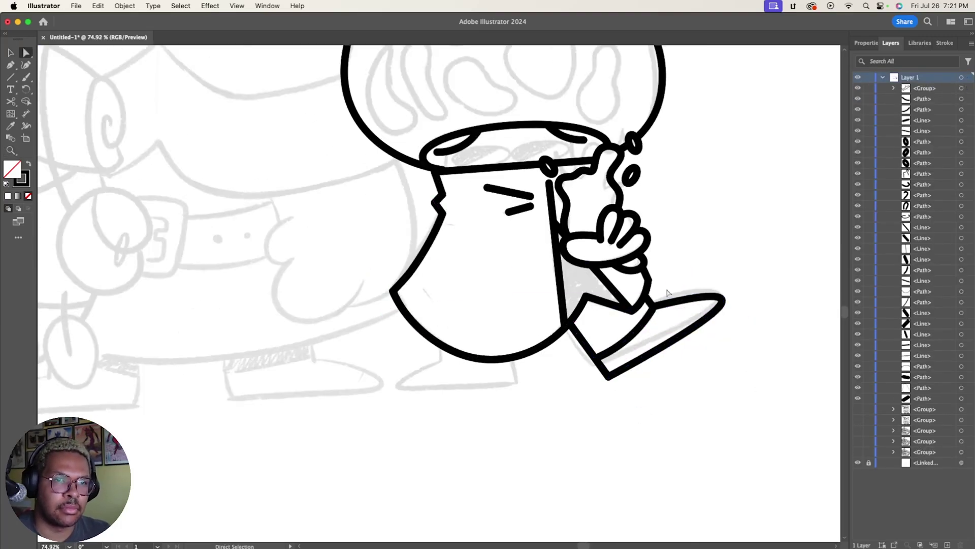
{"action": "right_click", "coordinate": [465, 259]}
{"action": "left_click", "coordinate": [459, 319]}
- Paste the sunglasses and fit them inside the cap's opening
{"action": "scroll", "coordinate": [458, 319], "scroll_direction": "down", "scroll_amount": 5}
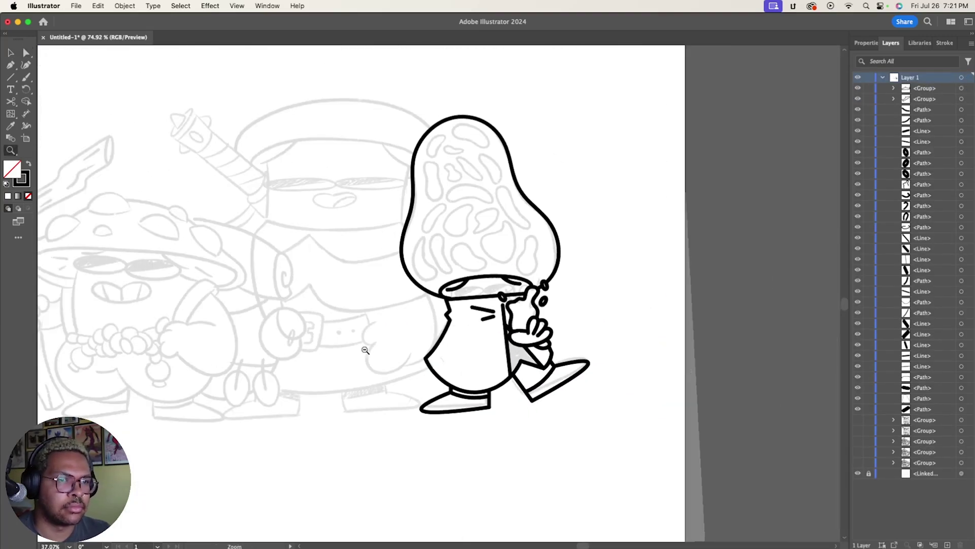
{"action": "left_click", "coordinate": [354, 186]}
{"action": "key", "text": "shift+super+a"}
{"action": "scroll", "coordinate": [485, 312], "scroll_direction": "up", "scroll_amount": 6}
{"action": "key", "text": "super+v"}
{"action": "left_click_drag", "start_coordinate": [576, 304], "coordinate": [509, 246]}
{"action": "right_click", "coordinate": [540, 246]}
{"action": "left_click", "coordinate": [671, 464]}
{"action": "scroll", "coordinate": [571, 263], "scroll_direction": "down", "scroll_amount": 2}
{"action": "key", "text": "shift+super+a"}
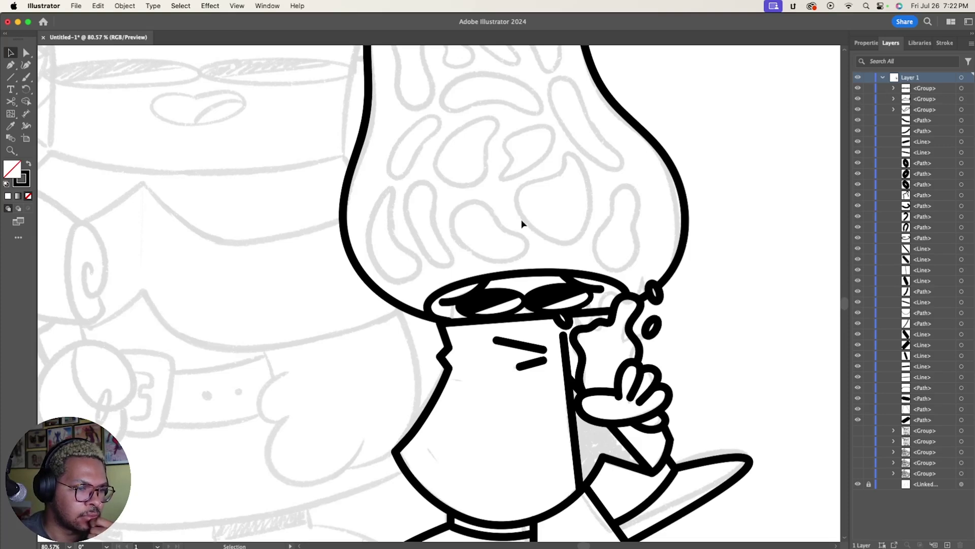
- Trace the large spot near the top of the tall cap as a closed Curvature path
{"action": "scroll", "coordinate": [522, 223], "scroll_direction": "up", "scroll_amount": 5}
{"action": "key", "text": "shift+grave"}
{"action": "left_click", "coordinate": [465, 162]}
{"action": "left_click", "coordinate": [534, 175]}
{"action": "left_click", "coordinate": [508, 133]}
{"action": "left_click", "coordinate": [465, 162]}
- Trace the curved spot along the cap's upper edge and the small bean-shaped spot beside it
{"action": "left_click", "coordinate": [423, 151]}
{"action": "left_click", "coordinate": [414, 199]}
{"action": "left_click", "coordinate": [399, 177]}
{"action": "left_click", "coordinate": [435, 189]}
{"action": "left_click", "coordinate": [464, 181]}
{"action": "left_click", "coordinate": [446, 175]}
{"action": "left_click", "coordinate": [435, 189]}
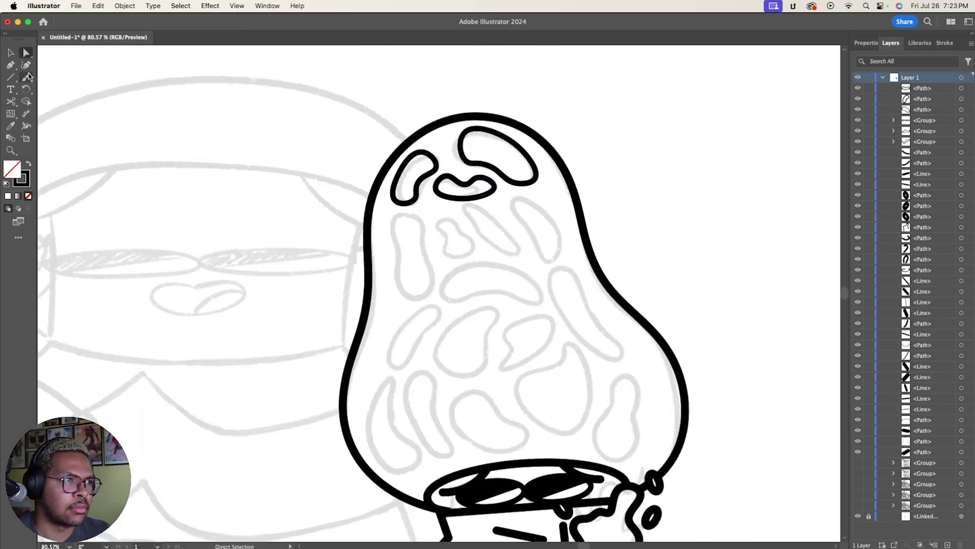
- Trace the tall spot at the outer end of the cap's second row
{"action": "left_click", "coordinate": [386, 230]}
{"action": "left_click", "coordinate": [390, 218]}
{"action": "left_click", "coordinate": [417, 219]}
{"action": "left_click", "coordinate": [417, 248]}
{"action": "left_click", "coordinate": [430, 275]}
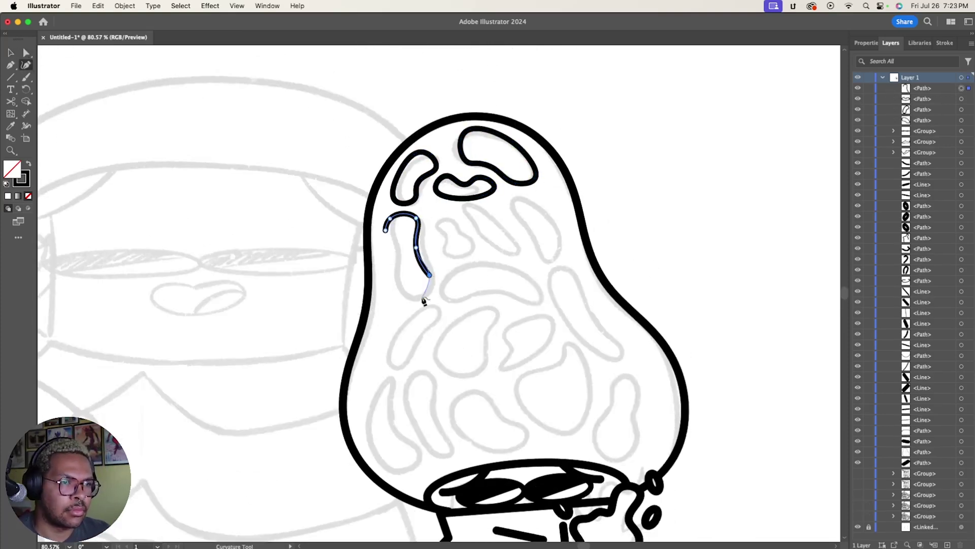
- Trace the small pinched spot and the slanted bean-shaped spot beside it in the cap's second row as closed paths
{"action": "left_click", "coordinate": [432, 228]}
{"action": "left_click", "coordinate": [443, 239]}
{"action": "left_click", "coordinate": [440, 259]}
{"action": "left_click", "coordinate": [436, 222]}
{"action": "left_click", "coordinate": [473, 222]}
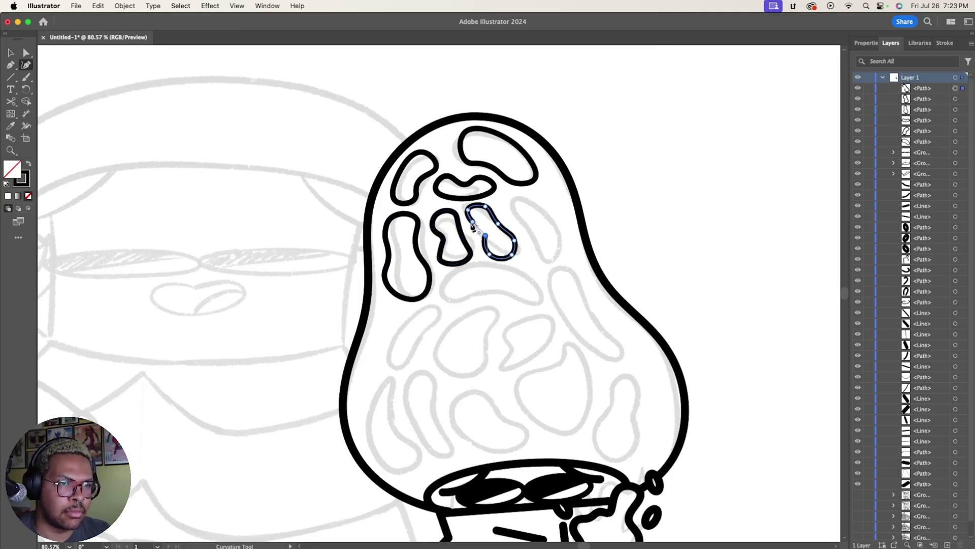
- Trace the last slanted spot of the cap's second row and the wide arched spot beneath that row
{"action": "key", "text": "super+1"}
{"action": "left_click", "coordinate": [457, 272]}
{"action": "left_click", "coordinate": [406, 209]}
{"action": "scroll", "coordinate": [311, 300], "scroll_direction": "down", "scroll_amount": 2}
{"action": "left_click", "coordinate": [331, 300]}
{"action": "left_click", "coordinate": [399, 252]}
{"action": "left_click", "coordinate": [445, 283]}
{"action": "left_click", "coordinate": [379, 281]}
{"action": "left_click", "coordinate": [330, 300]}
- Trace the long curved spot at the lower outer edge of the cap, nearest the middle character, as a closed path
{"action": "scroll", "coordinate": [305, 295], "scroll_direction": "down", "scroll_amount": 1}
{"action": "left_click", "coordinate": [244, 356]}
{"action": "scroll", "coordinate": [269, 356], "scroll_direction": "down", "scroll_amount": 2}
{"action": "left_click", "coordinate": [221, 358]}
{"action": "left_click", "coordinate": [238, 336]}
{"action": "left_click", "coordinate": [255, 389]}
{"action": "left_click", "coordinate": [284, 454]}
{"action": "left_click", "coordinate": [222, 358]}
- Trace the narrow upright spot and the wider bean-shaped spot beside it in the cap's lowest row
{"action": "left_click", "coordinate": [351, 358]}
{"action": "left_click", "coordinate": [281, 336]}
{"action": "left_click", "coordinate": [309, 336]}
{"action": "left_click", "coordinate": [308, 362]}
{"action": "left_click", "coordinate": [335, 422]}
{"action": "left_click", "coordinate": [312, 424]}
{"action": "left_click", "coordinate": [292, 391]}
{"action": "left_click", "coordinate": [282, 353]}
- Trace the large slanted spot along the cap's far edge and the curved upright spot beneath it
{"action": "left_click", "coordinate": [462, 224]}
{"action": "left_click", "coordinate": [508, 224]}
{"action": "left_click", "coordinate": [558, 300]}
{"action": "left_click", "coordinate": [462, 224]}
{"action": "left_click", "coordinate": [535, 351]}
{"action": "left_click", "coordinate": [593, 343]}
{"action": "left_click", "coordinate": [536, 437]}
{"action": "left_click", "coordinate": [535, 351]}
- Trace the rounded triangular spot above the sunglasses and the notched spot at the outer end of the third row
{"action": "left_click", "coordinate": [421, 348]}
{"action": "left_click", "coordinate": [478, 312]}
{"action": "left_click", "coordinate": [478, 406]}
{"action": "left_click", "coordinate": [422, 348]}
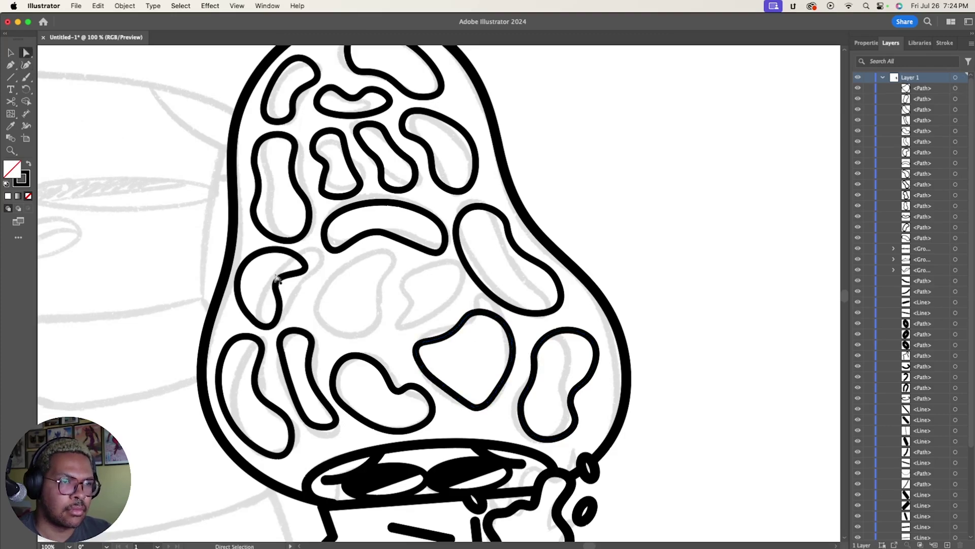
- Trace the large rounded spot at the cap's center and the smaller pointed spot next to it
{"action": "left_click", "coordinate": [319, 319]}
{"action": "left_click", "coordinate": [365, 252]}
{"action": "left_click", "coordinate": [370, 288]}
{"action": "left_click", "coordinate": [377, 325]}
{"action": "left_click", "coordinate": [319, 319]}
{"action": "left_click", "coordinate": [394, 274]}
{"action": "left_click", "coordinate": [406, 290]}
{"action": "left_click", "coordinate": [453, 285]}
{"action": "left_click", "coordinate": [394, 274]}
- Thicken the outlines of the cap spots to match the cap's outer line
{"action": "scroll", "coordinate": [457, 356], "scroll_direction": "up", "scroll_amount": 2}
{"action": "left_click", "coordinate": [524, 427], "text": "super"}
{"action": "key", "text": "super+a"}
{"action": "left_click", "coordinate": [114, 6]}
{"action": "left_click", "coordinate": [275, 254]}
{"action": "left_click", "coordinate": [553, 234]}
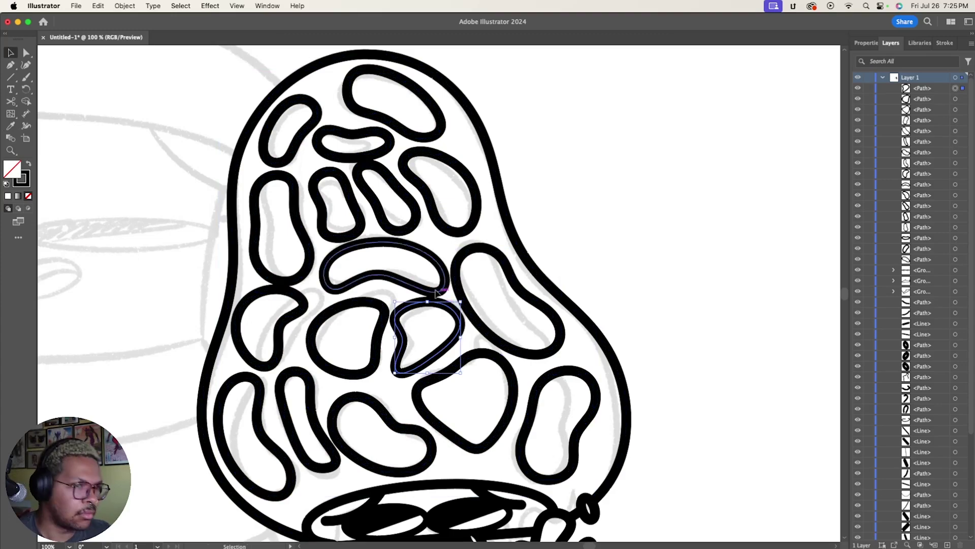
- Shrink and nudge the crowded cap spots to open even gaps between them, and match their strokes with the Eyedropper
{"action": "left_click_drag", "start_coordinate": [454, 289], "coordinate": [457, 297]}
{"action": "left_click", "coordinate": [305, 386]}
{"action": "left_click", "coordinate": [488, 366]}
{"action": "left_click", "coordinate": [386, 199]}
{"action": "left_click", "coordinate": [341, 240]}
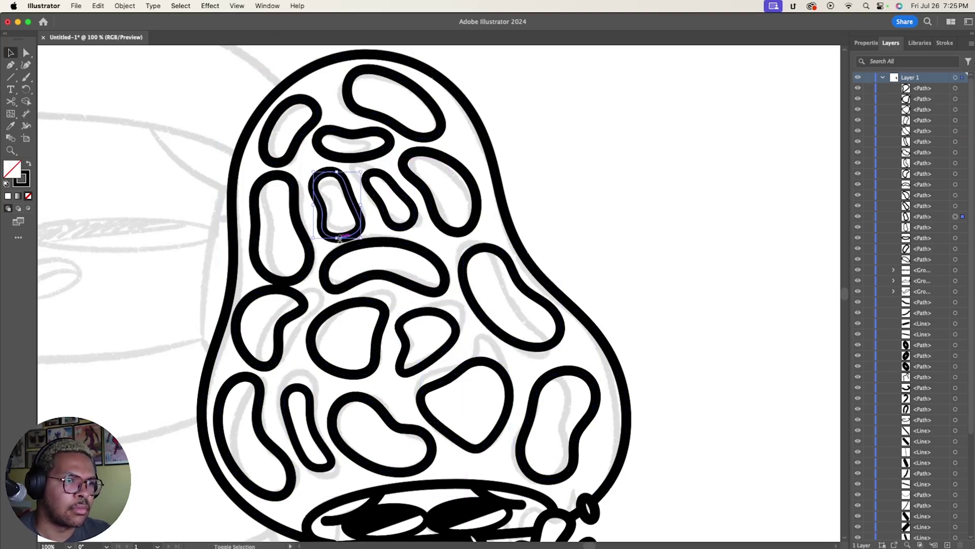
{"action": "left_click", "coordinate": [281, 282]}
{"action": "left_click_drag", "start_coordinate": [280, 283], "coordinate": [288, 265]}
{"action": "left_click_drag", "start_coordinate": [567, 435], "coordinate": [218, 65]}
{"action": "key", "text": "i"}
- Select all of the tall-capped character's line art and combine it into one group
{"action": "scroll", "coordinate": [567, 228], "scroll_direction": "down", "scroll_amount": 10}
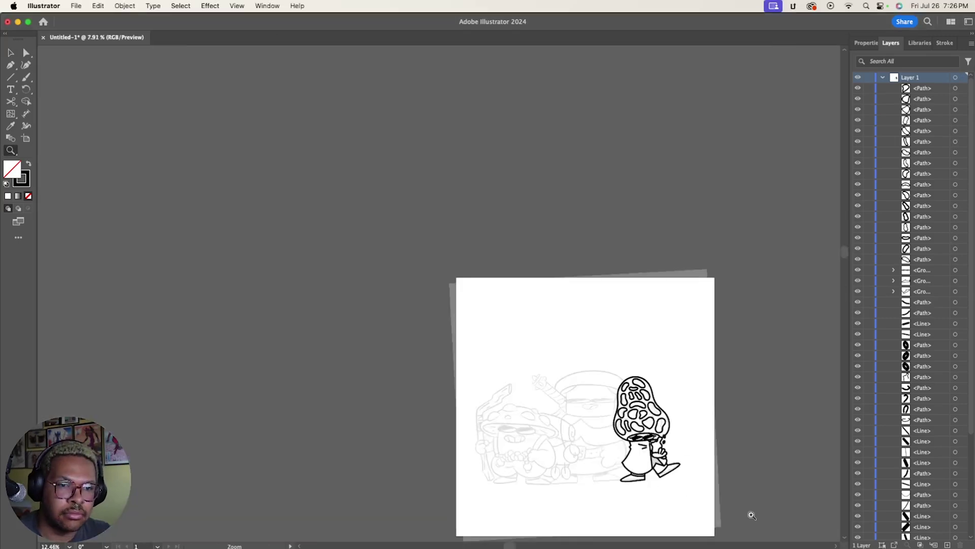
{"action": "scroll", "coordinate": [568, 508], "scroll_direction": "up", "scroll_amount": 4}
{"action": "key", "text": "v"}
{"action": "key", "text": "super+a"}
{"action": "left_click_drag", "start_coordinate": [567, 546], "coordinate": [572, 546]}
{"action": "left_click", "coordinate": [705, 421]}
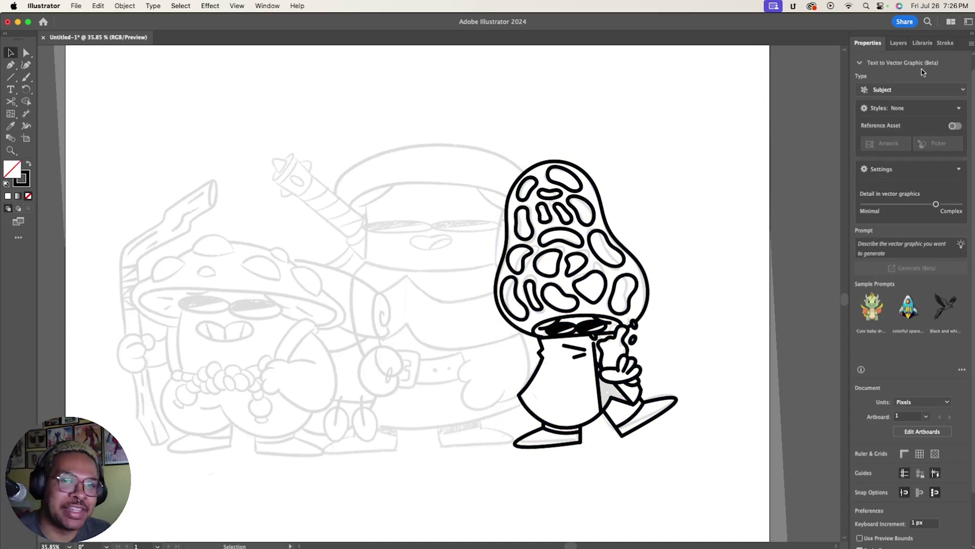
- Show the hidden line art groups of the large middle character and the staff-carrying character
{"action": "left_click", "coordinate": [892, 44]}
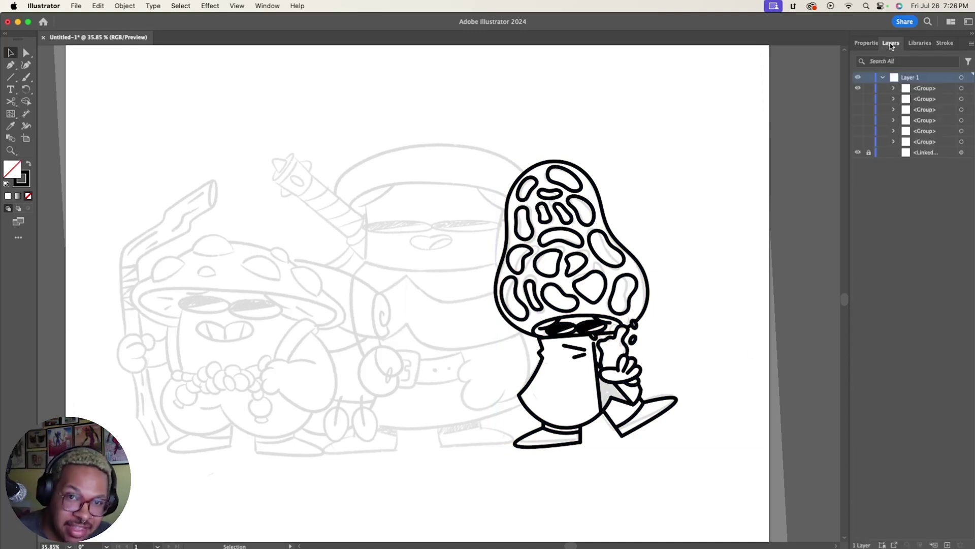
{"action": "left_click", "coordinate": [859, 110]}
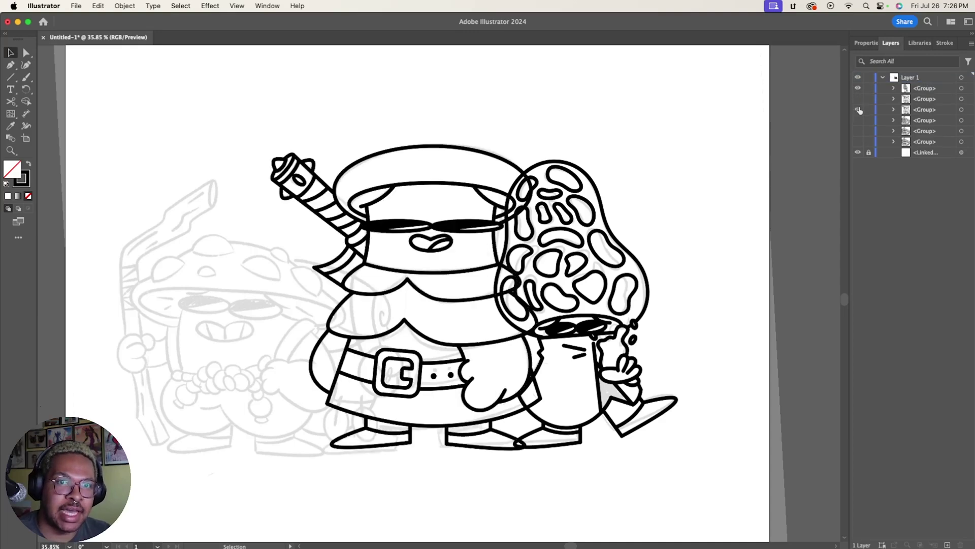
{"action": "left_click", "coordinate": [858, 121]}
- Scale the tall-capped character down to about 652 by 1080 px and position it beside the large middle character
{"action": "left_click", "coordinate": [584, 395]}
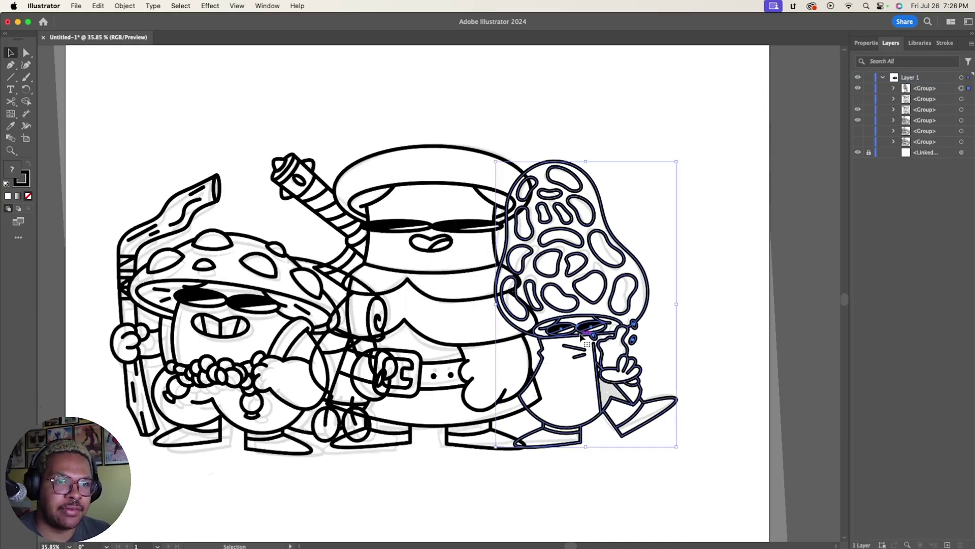
{"action": "left_click_drag", "start_coordinate": [587, 161], "coordinate": [594, 200]}
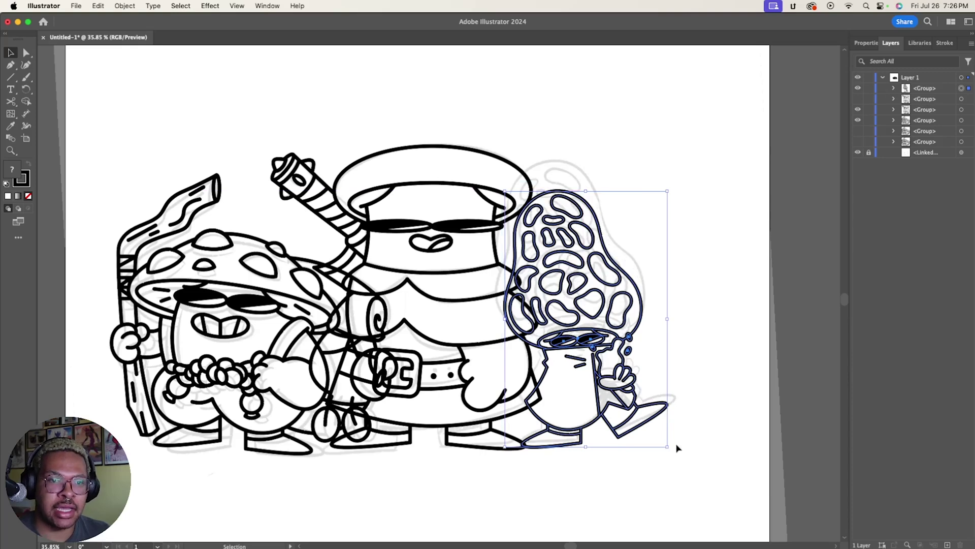
{"action": "left_click_drag", "start_coordinate": [671, 448], "coordinate": [625, 442]}
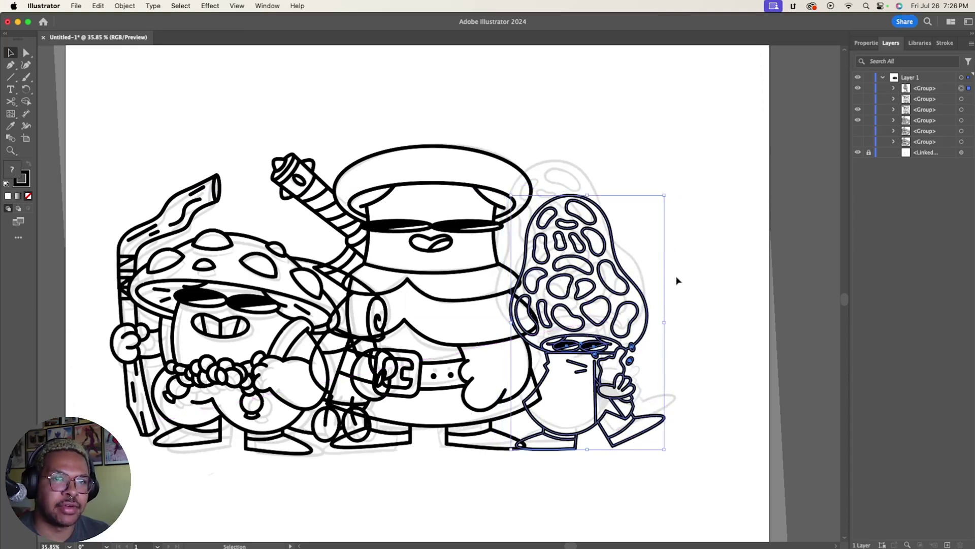
- Set the stroke weight of all three characters' line art to 13 pt
{"action": "left_click", "coordinate": [866, 43]}
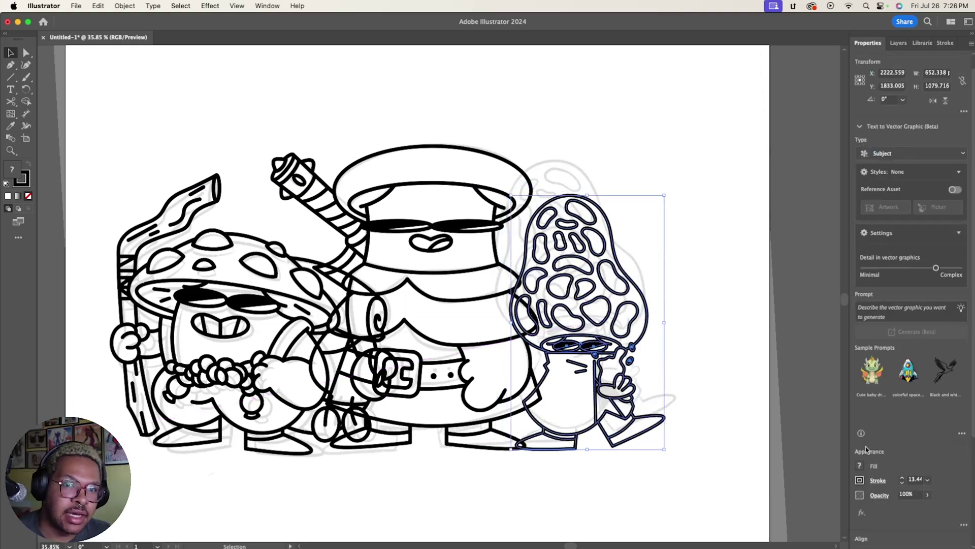
{"action": "left_click", "coordinate": [902, 482]}
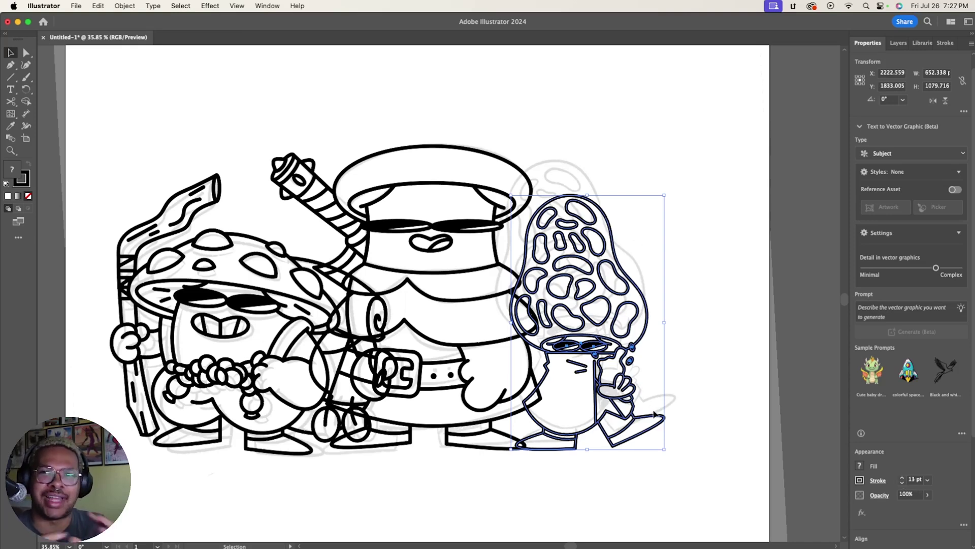
{"action": "key", "text": "super+a"}
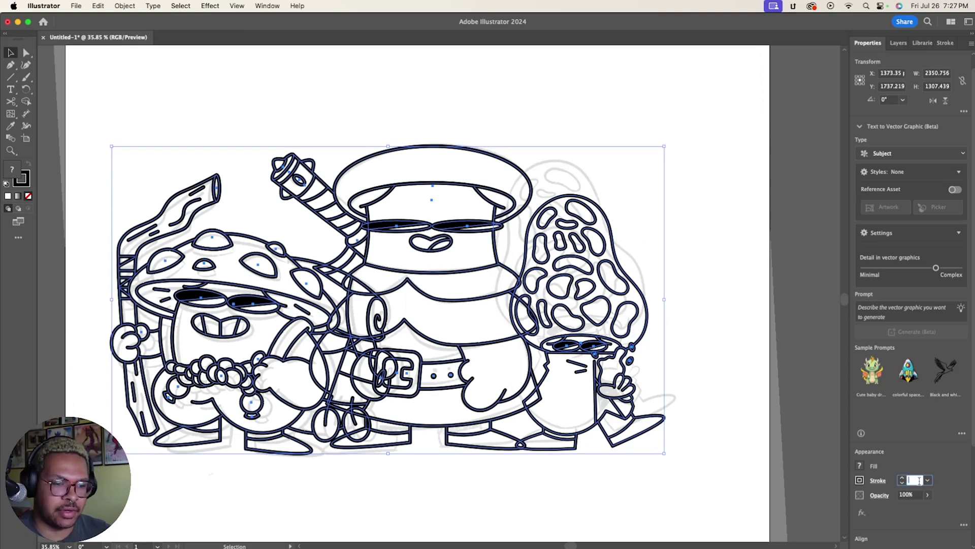
{"action": "key", "text": "Return"}
{"action": "left_click", "coordinate": [699, 438]}
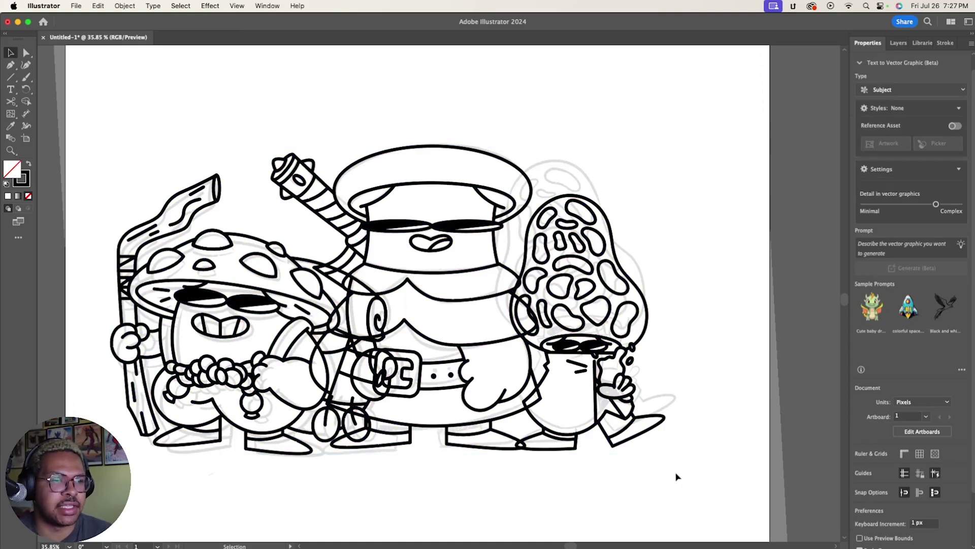
- Hide the linked sketch image beneath the characters so only the vector line art shows on the artboard
{"action": "key", "text": "z"}
{"action": "left_click", "coordinate": [561, 467], "text": "alt"}
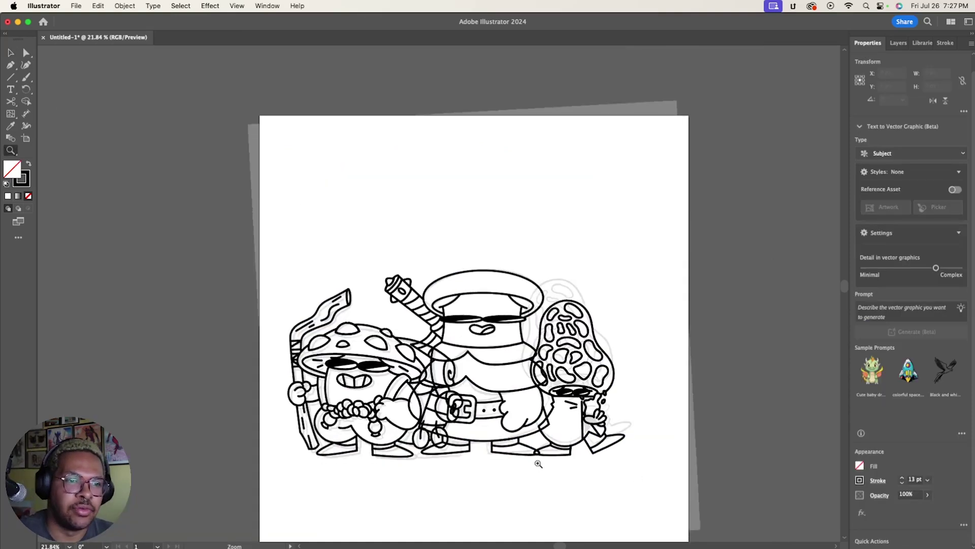
{"action": "left_click", "coordinate": [896, 44]}
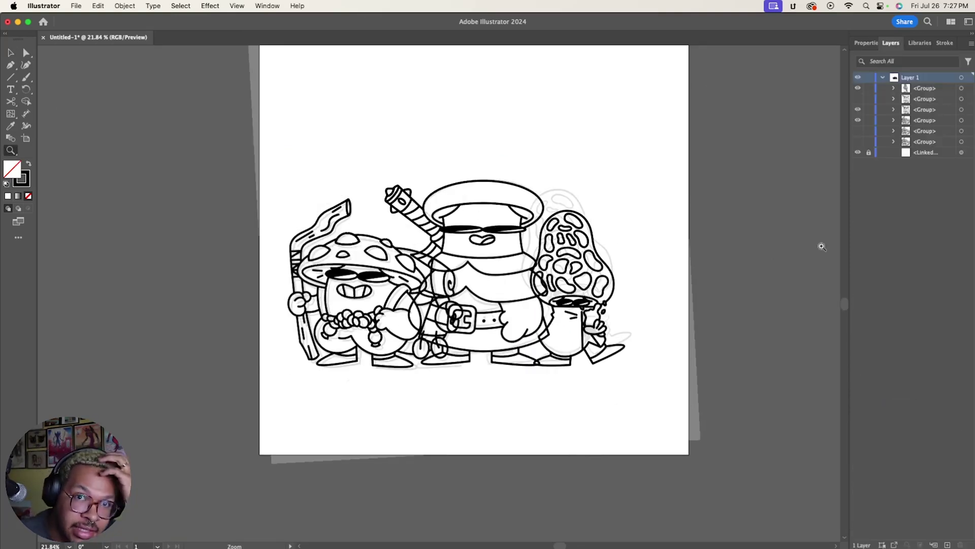
{"action": "left_click", "coordinate": [857, 152]}
{"action": "left_click", "coordinate": [648, 315]}
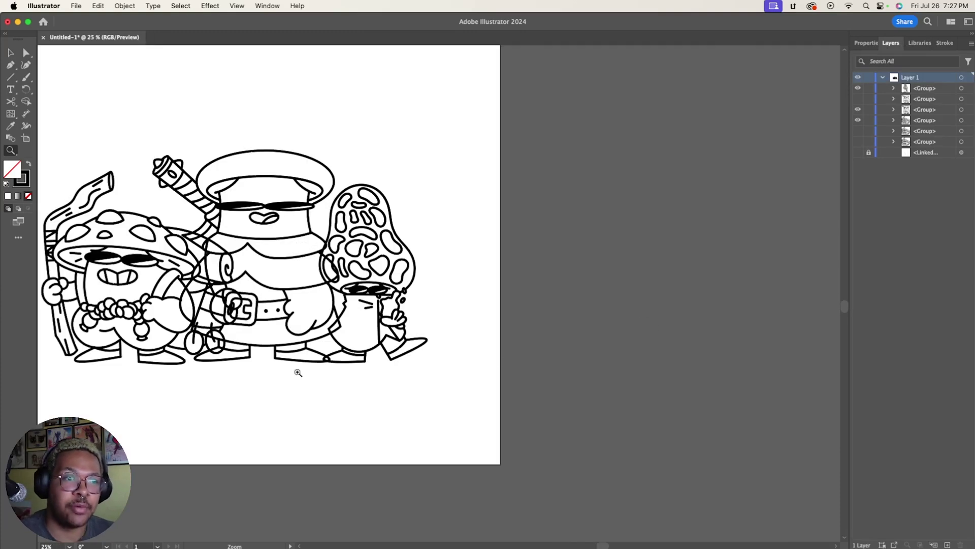
{"action": "scroll", "coordinate": [577, 454], "scroll_direction": "left", "scroll_amount": 10}
{"action": "scroll", "coordinate": [576, 454], "scroll_direction": "up", "scroll_amount": 3}
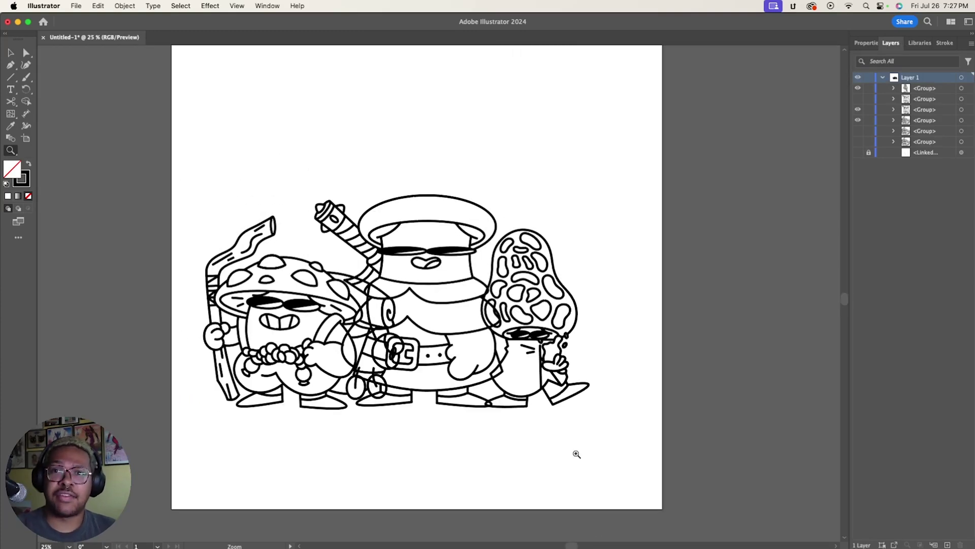